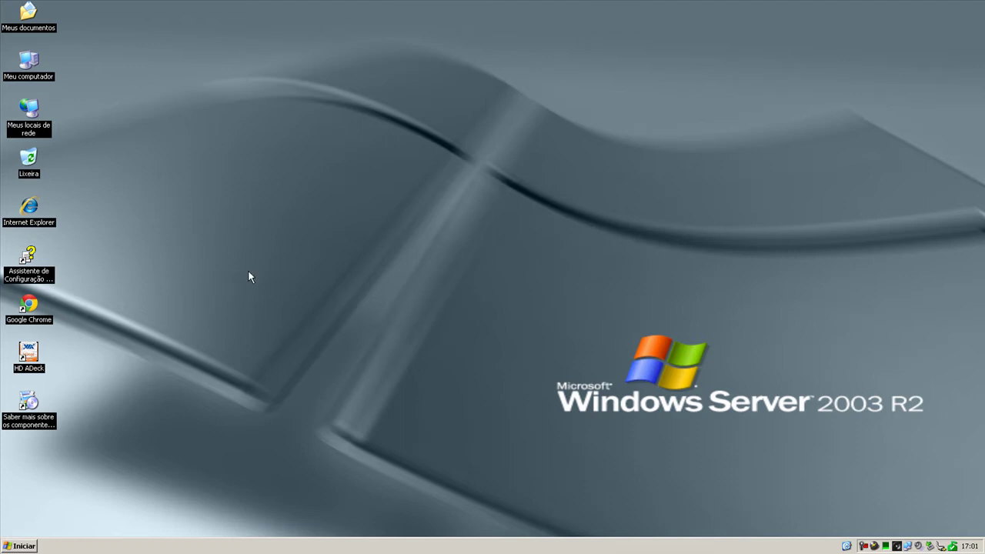
pyautogui.click(22, 307)
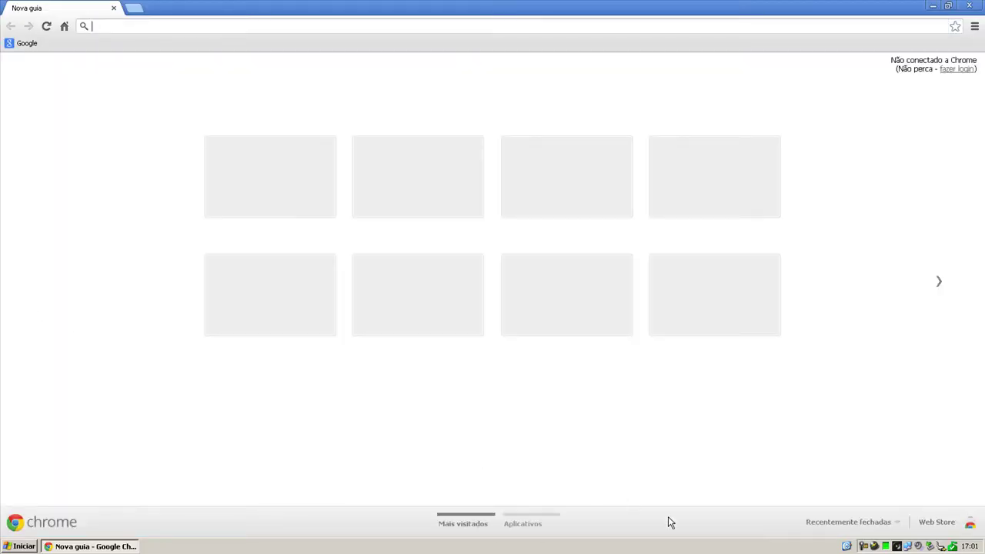
pyautogui.click(846, 521)
pyautogui.click(836, 497)
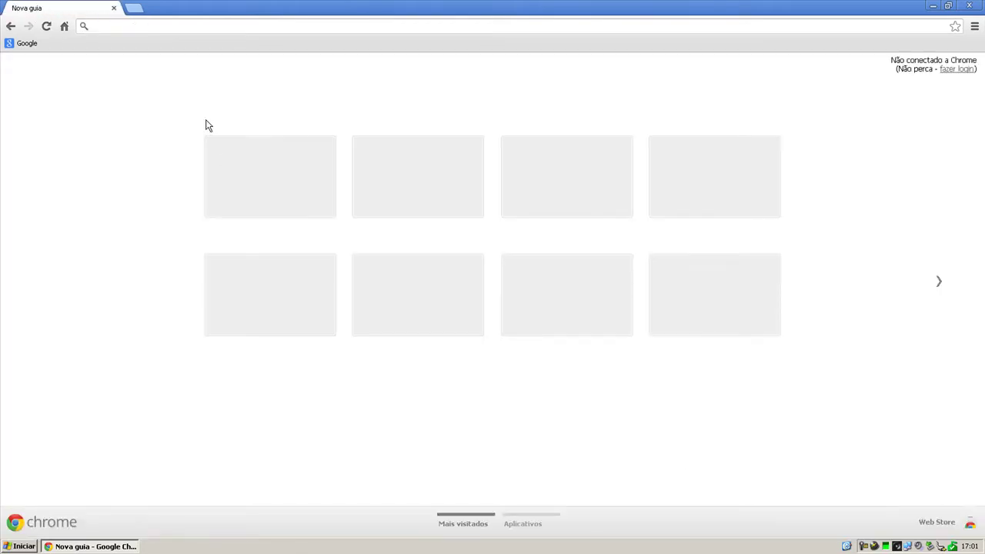
pyautogui.write('bsi')
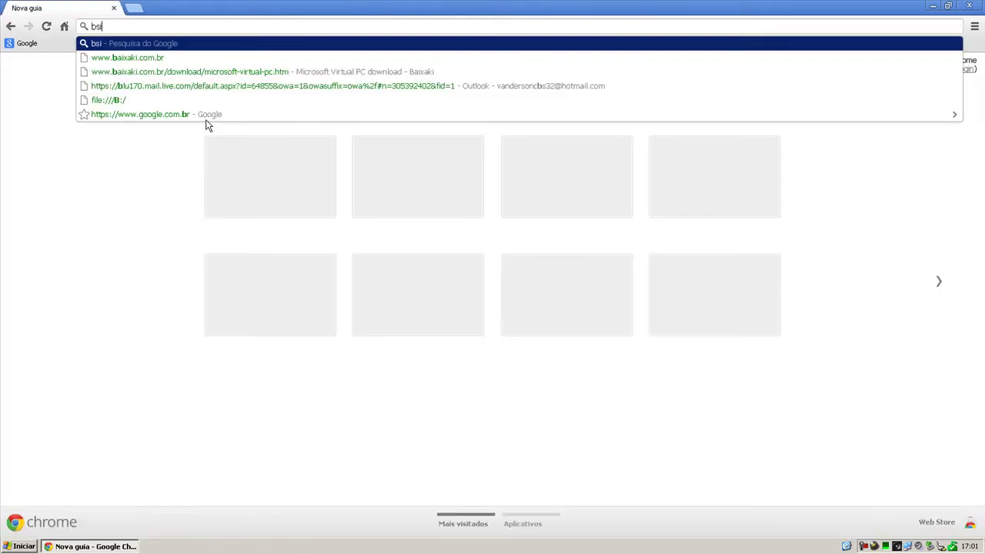
pyautogui.press('BackSpace')
pyautogui.press('BackSpace')
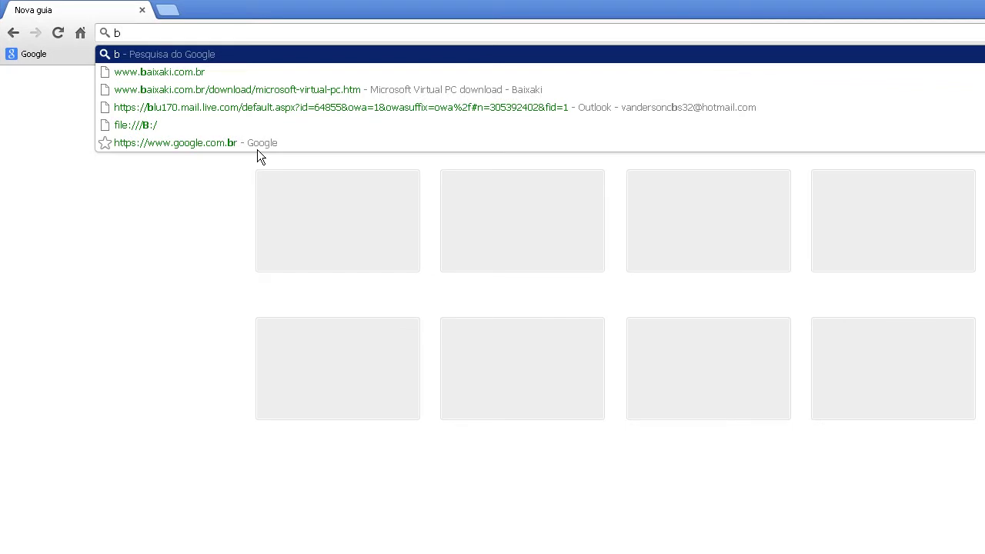
pyautogui.press('Down')
pyautogui.press('Down')
pyautogui.press('Return')
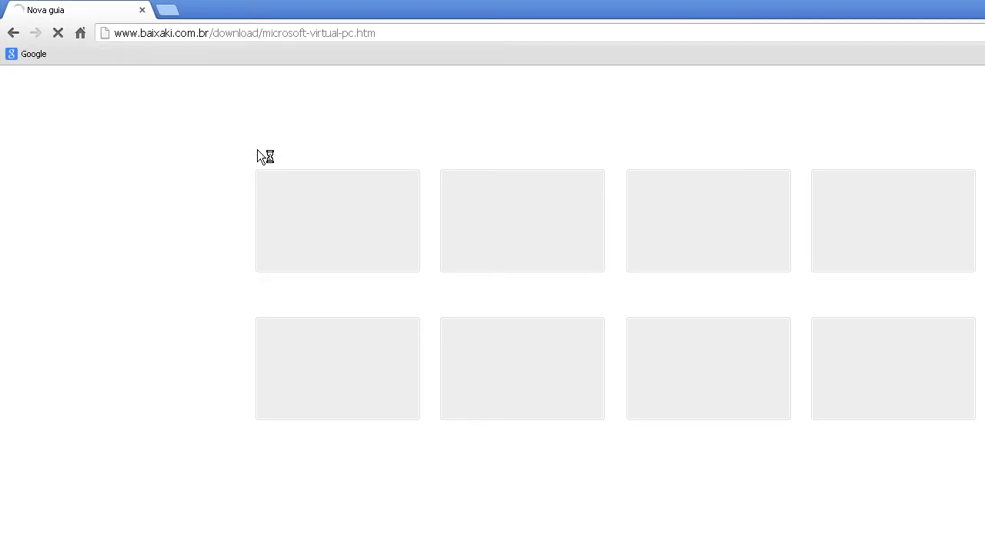
# Step: Download Microsoft Virtual PC without the Baixaki installer, saving it as setup.exe on the Desktop
pyautogui.moveTo(258, 152)
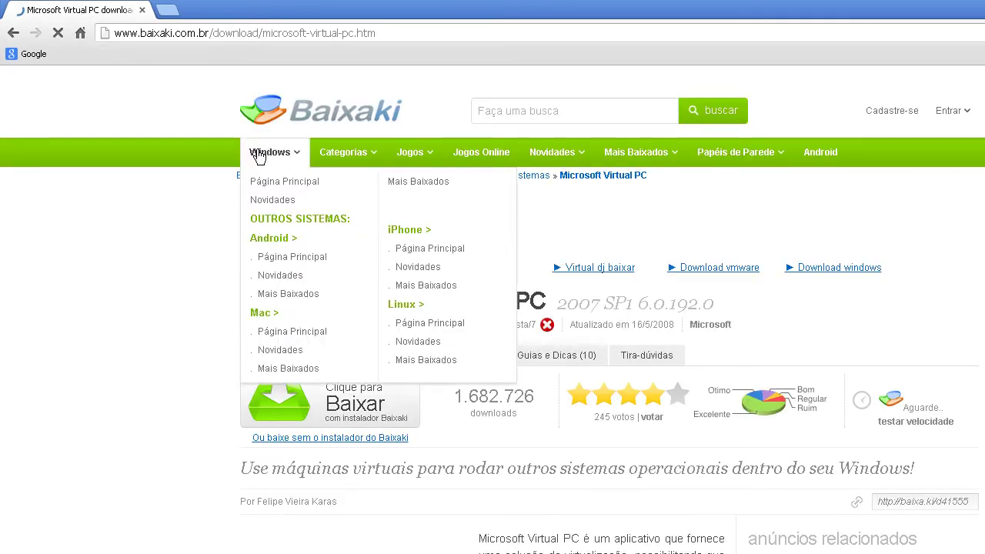
pyautogui.scroll(-2, 185, 247)
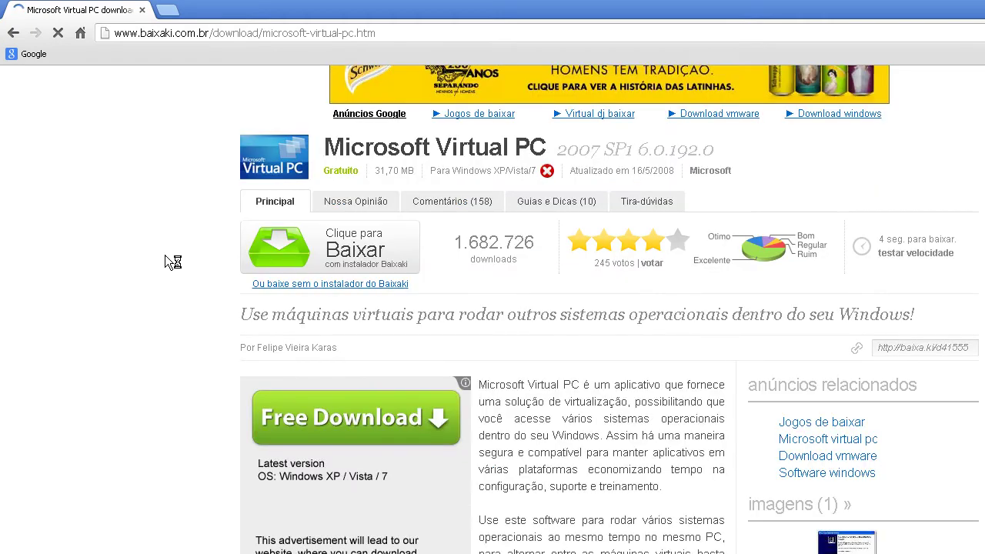
pyautogui.scroll(-2, 149, 253)
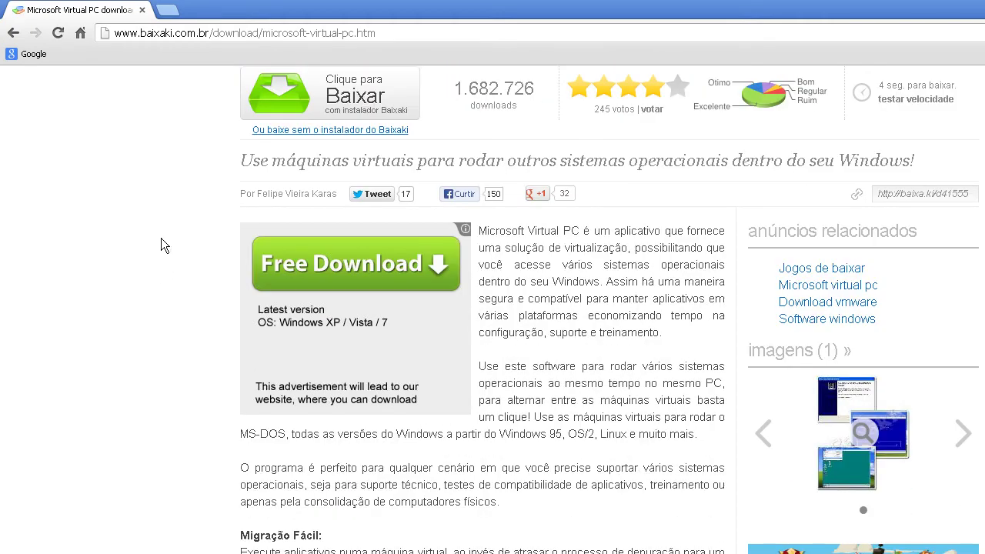
pyautogui.scroll(1, 281, 155)
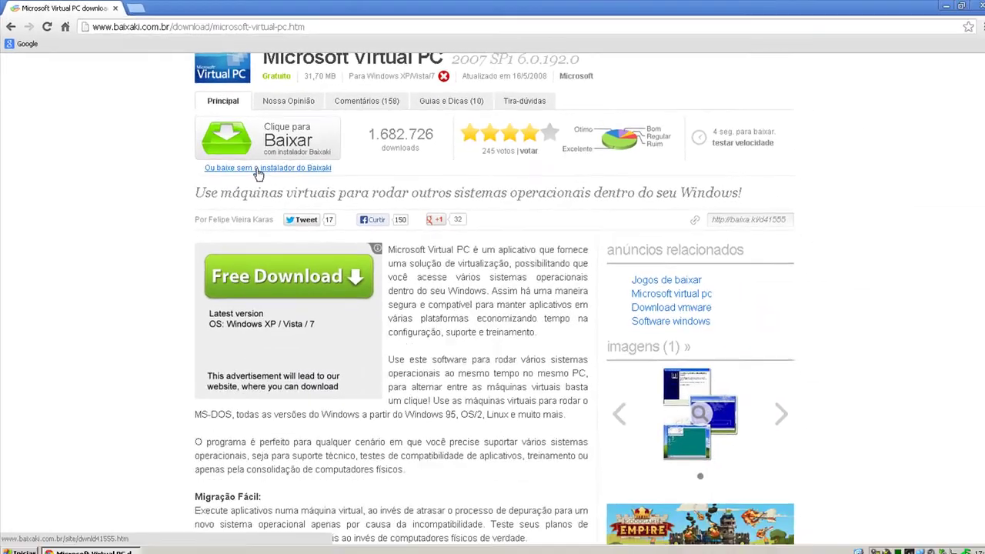
pyautogui.click(318, 208)
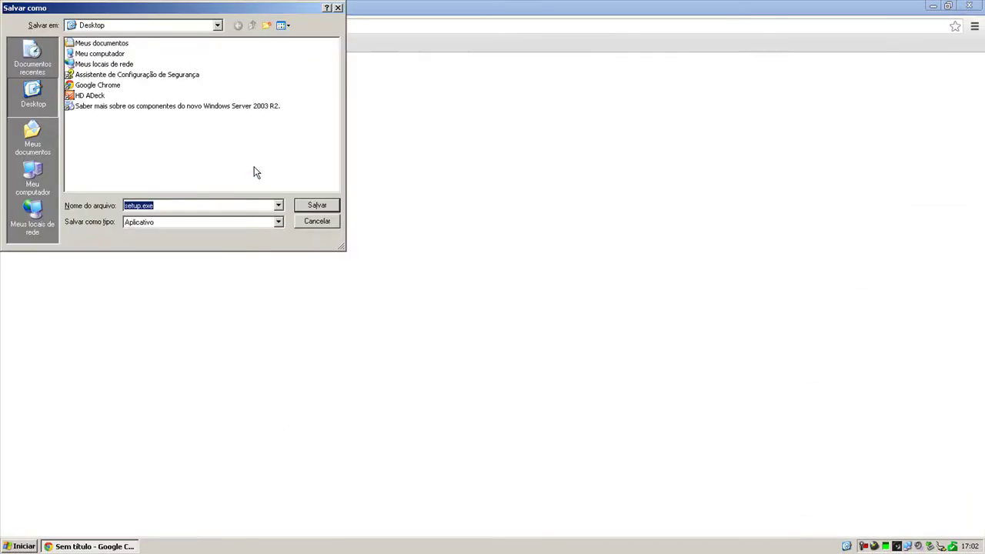
pyautogui.click(316, 206)
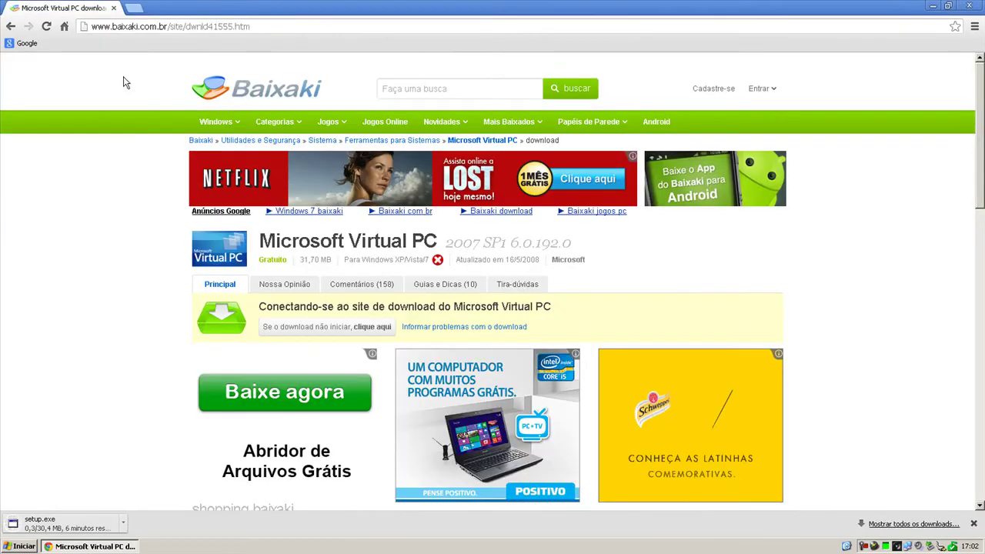
# Step: Remove the Microsoft Virtual PC thumbnail from the browser's most visited pages and show the full list of downloads
pyautogui.click(64, 26)
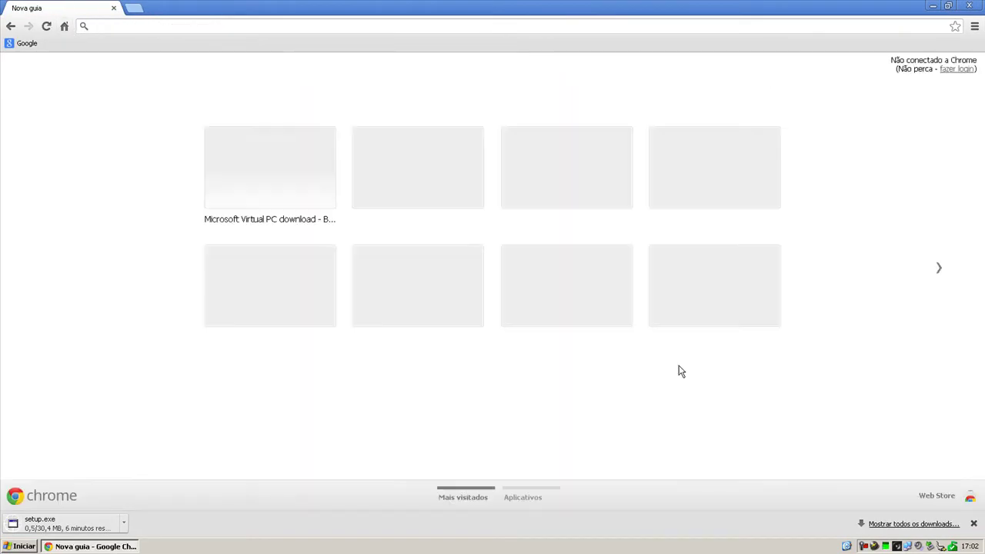
pyautogui.click(331, 133)
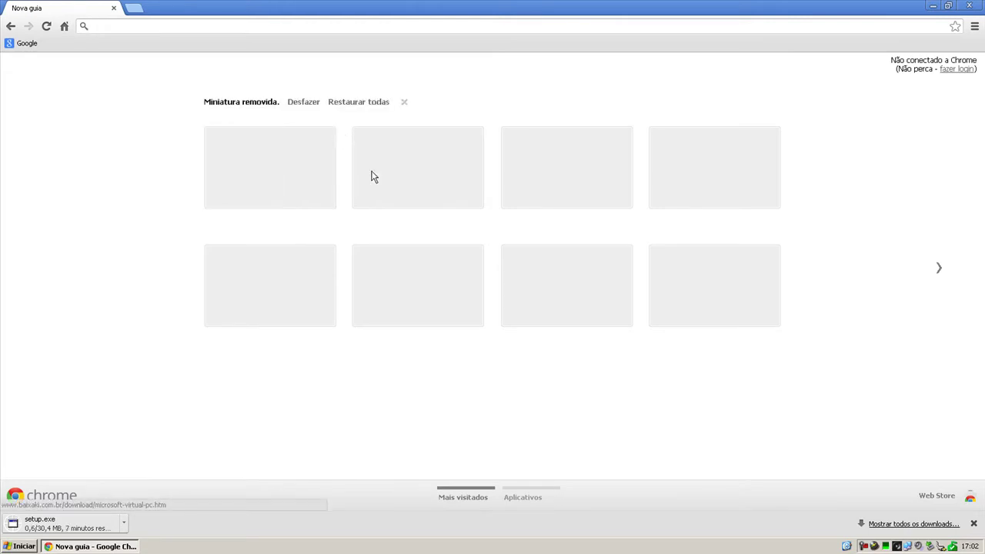
pyautogui.click(877, 525)
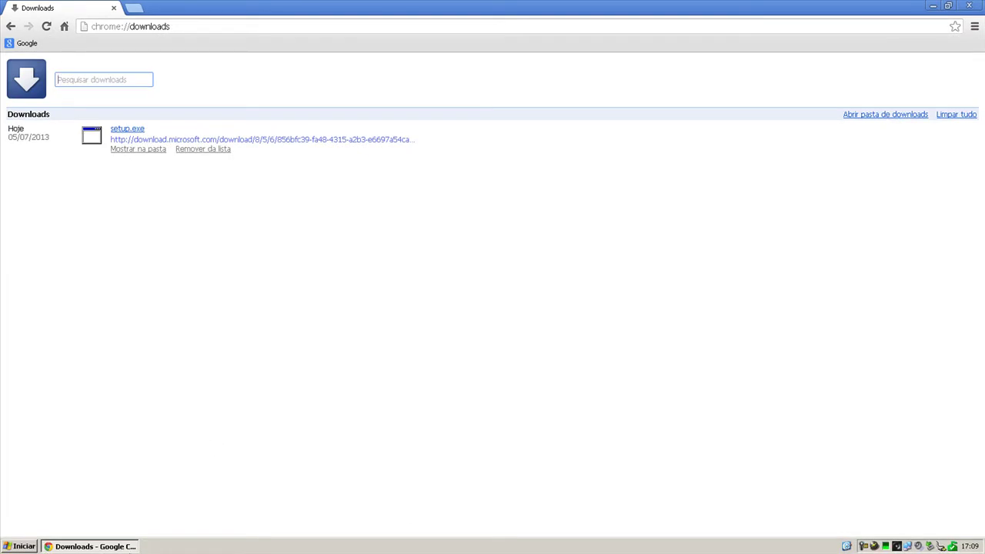
# Step: Run setup.exe from the desktop and start the Virtual PC 2007 installation despite the unsupported operating system warning
pyautogui.click(121, 548)
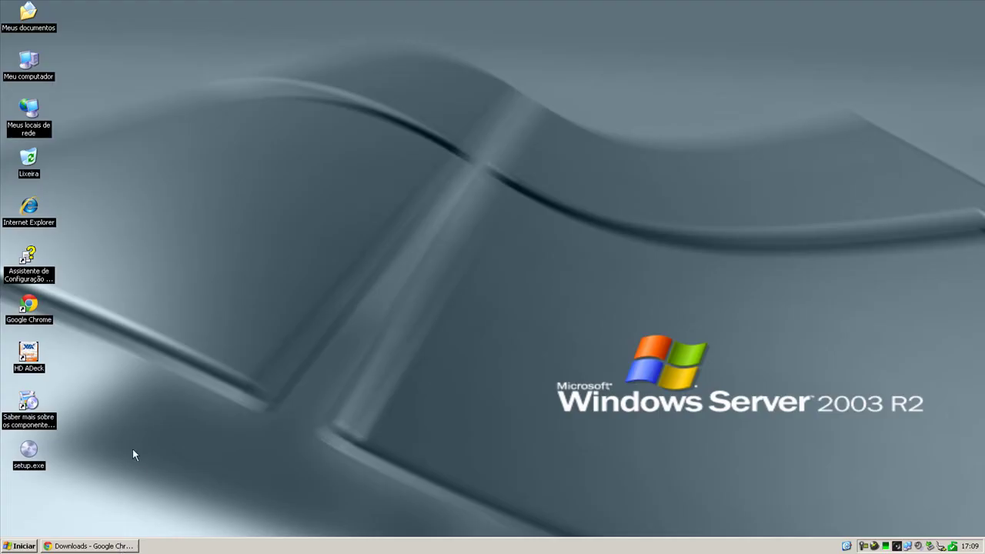
pyautogui.doubleClick(31, 456)
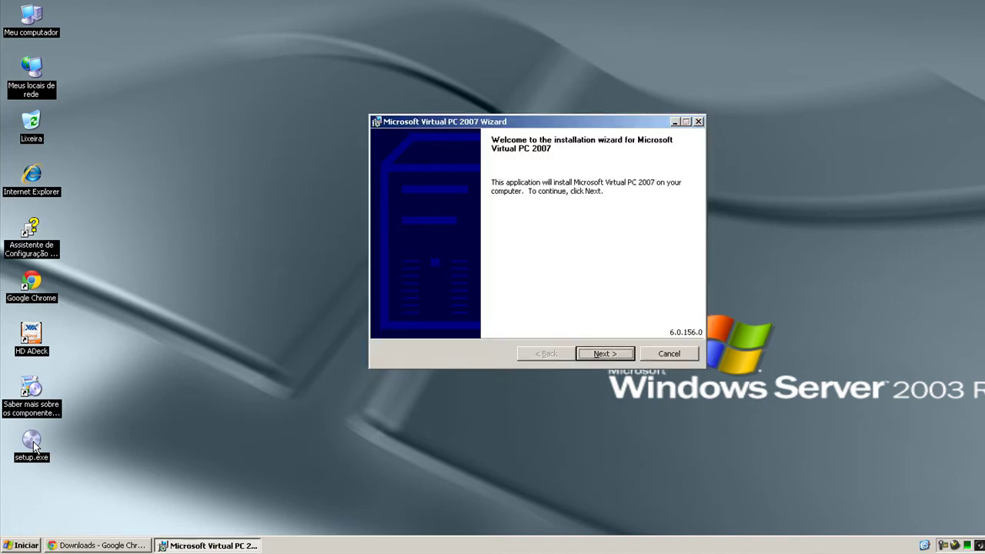
pyautogui.click(598, 356)
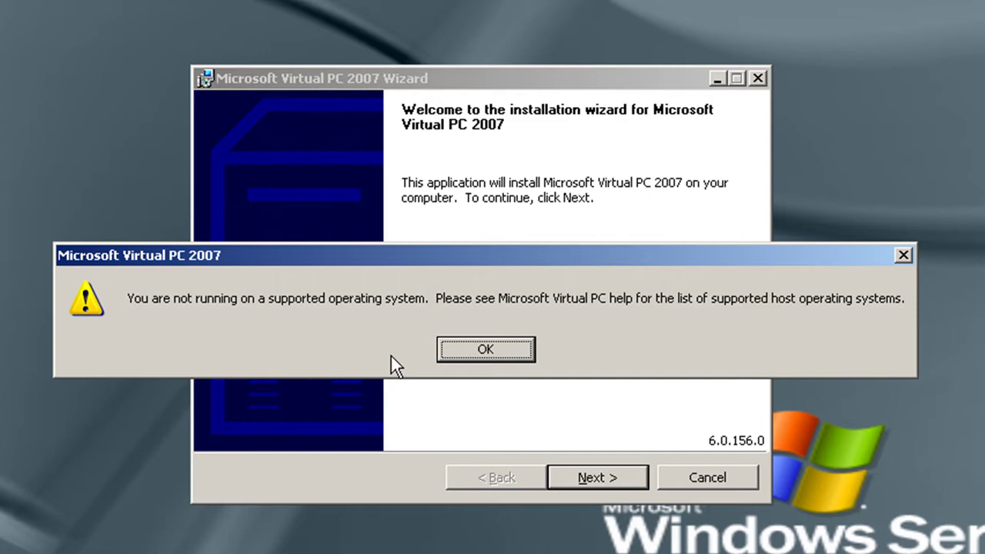
pyautogui.click(479, 350)
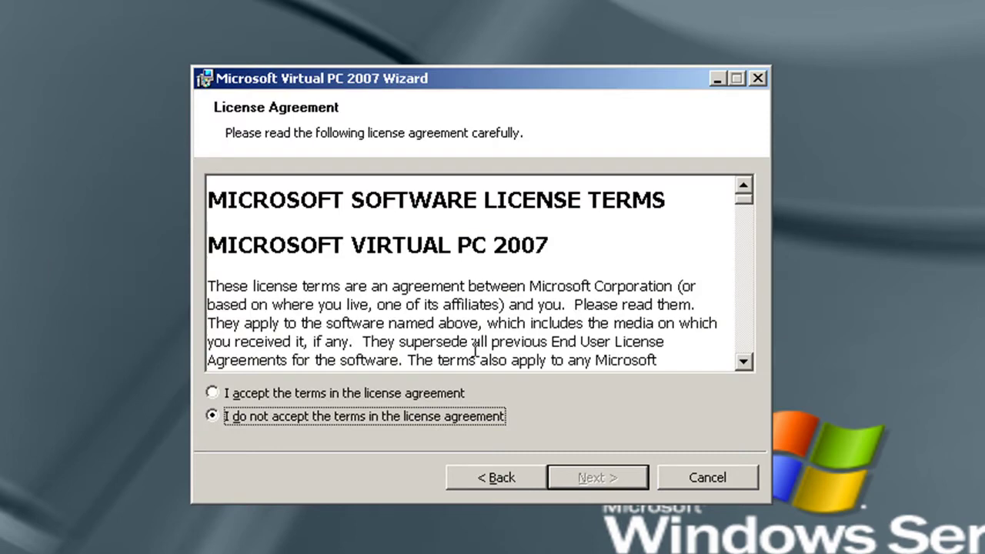
# Step: Go through the Virtual PC 2007 license agreement to its end and accept the terms
pyautogui.click(733, 200)
pyautogui.moveTo(748, 196); pyautogui.dragTo(728, 350)
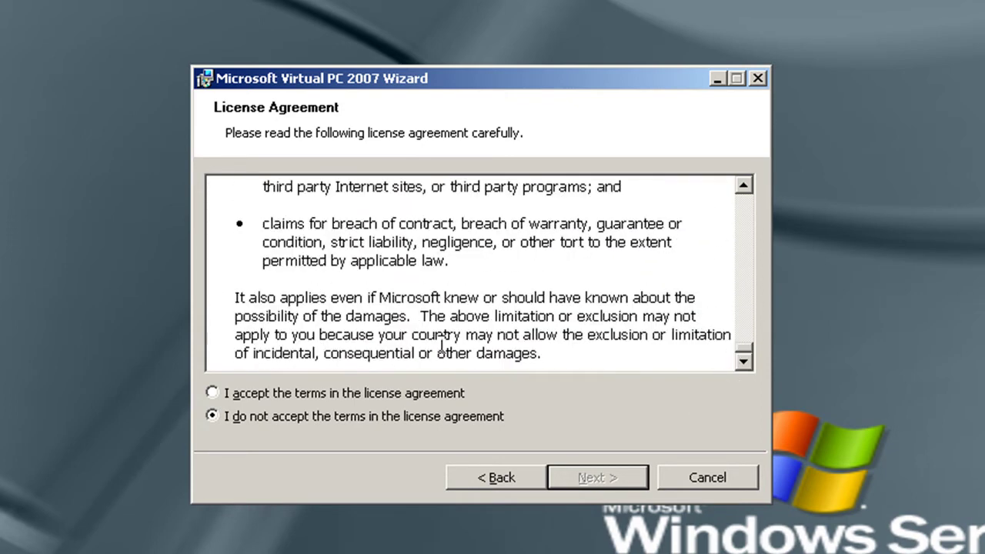
pyautogui.click(214, 394)
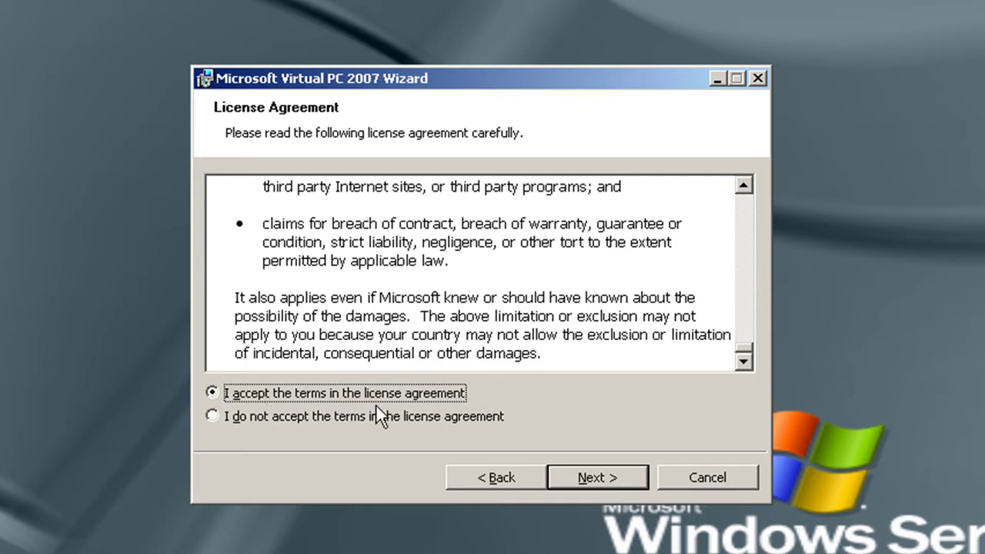
pyautogui.click(607, 481)
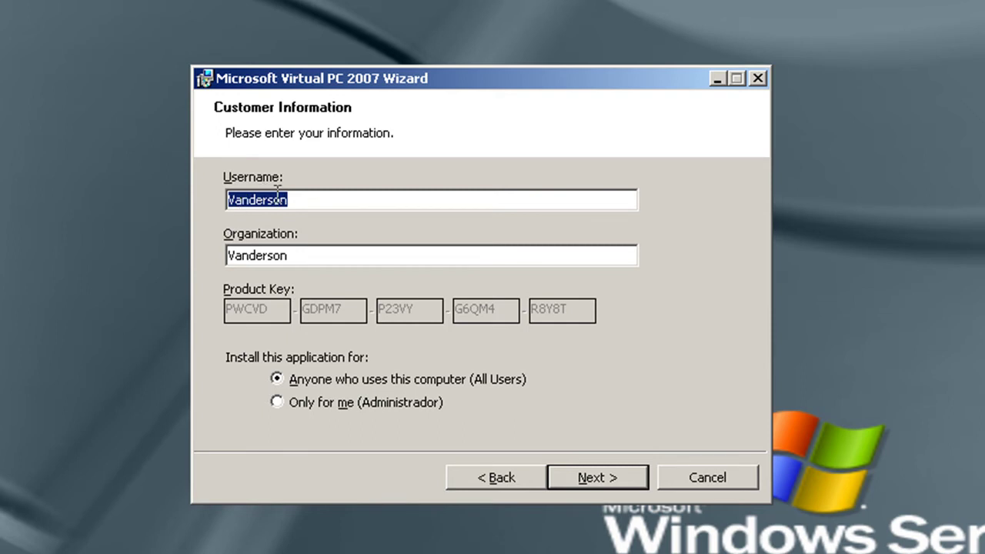
# Step: Keep the prefilled customer information and choose to install the application for anyone who uses this computer
pyautogui.doubleClick(297, 254)
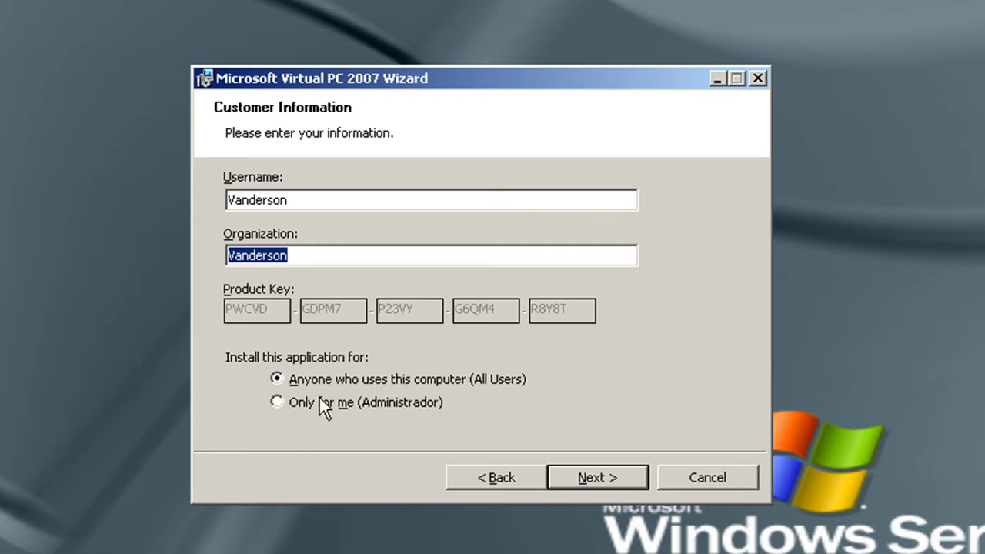
pyautogui.click(291, 379)
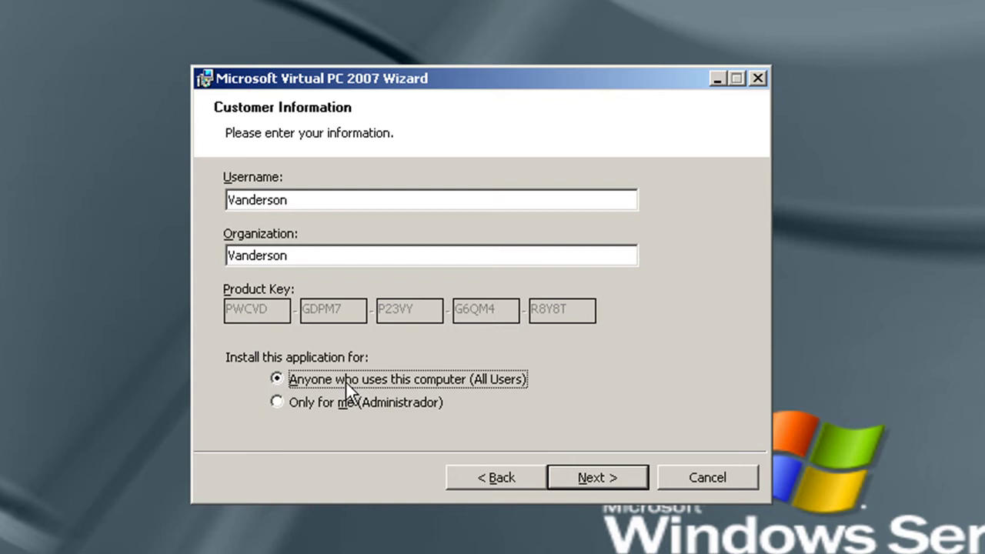
pyautogui.click(587, 478)
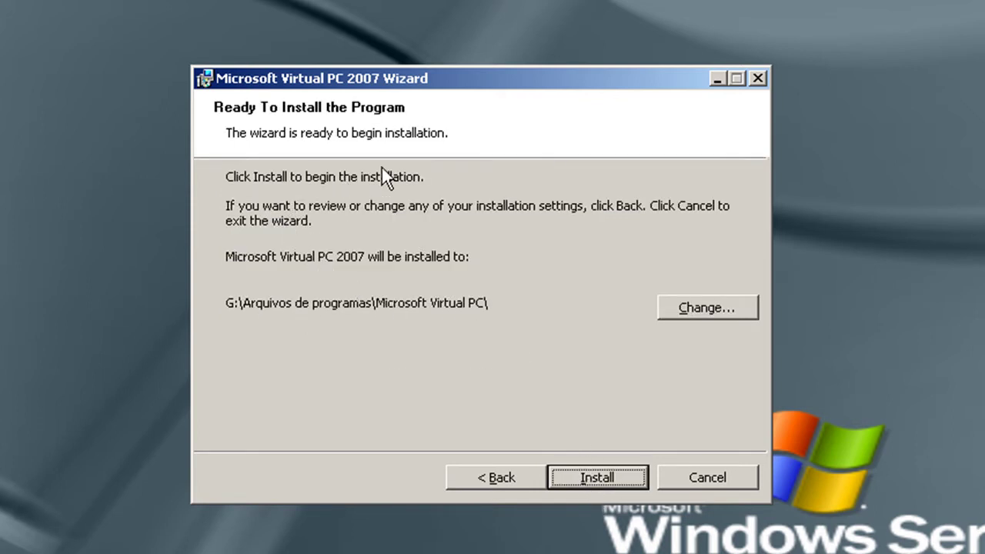
# Step: Change the destination folder to G:\Arquivos de programas\Microsoft.NET\ and complete the Virtual PC 2007 installation
pyautogui.click(706, 314)
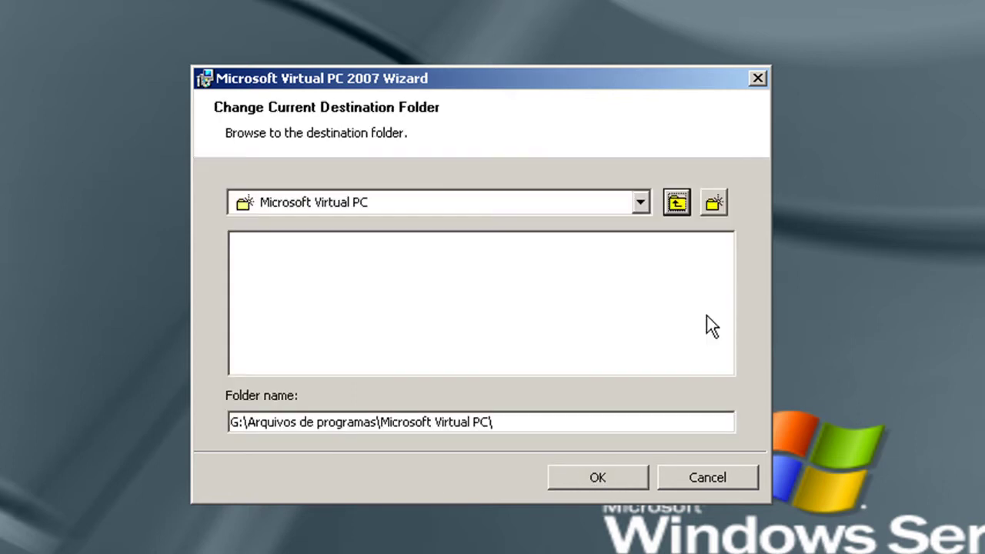
pyautogui.click(675, 202)
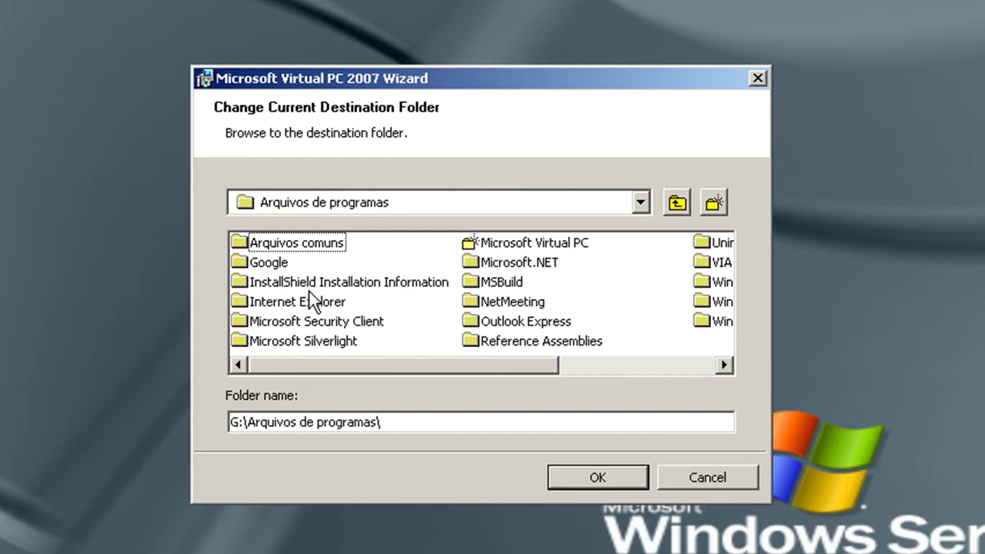
pyautogui.moveTo(358, 368); pyautogui.dragTo(552, 368)
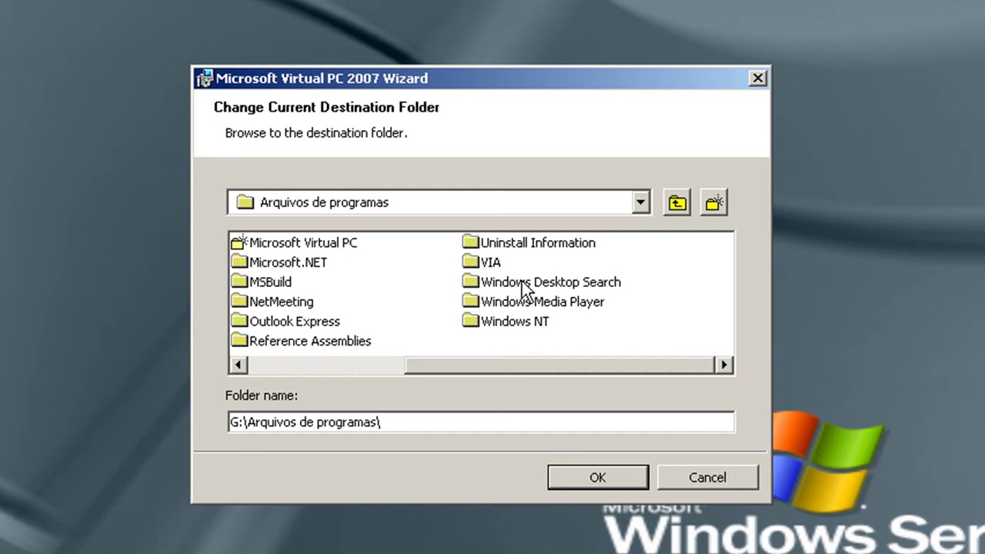
pyautogui.click(306, 267)
pyautogui.click(608, 479)
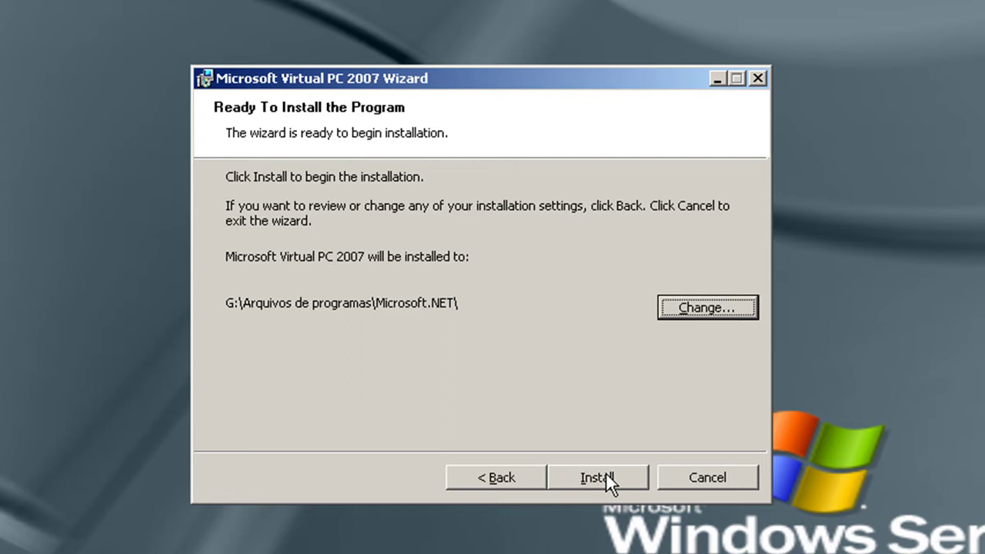
pyautogui.click(606, 474)
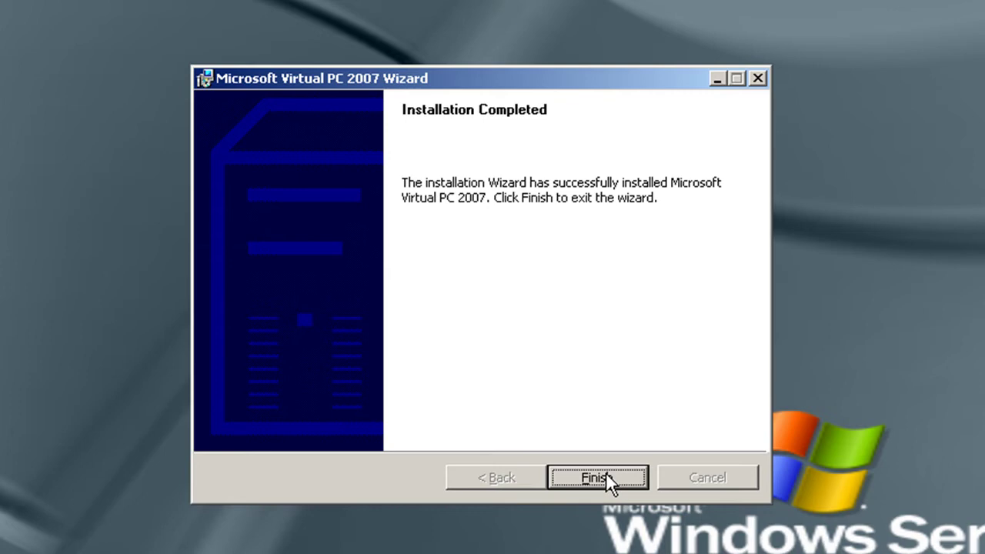
pyautogui.click(606, 475)
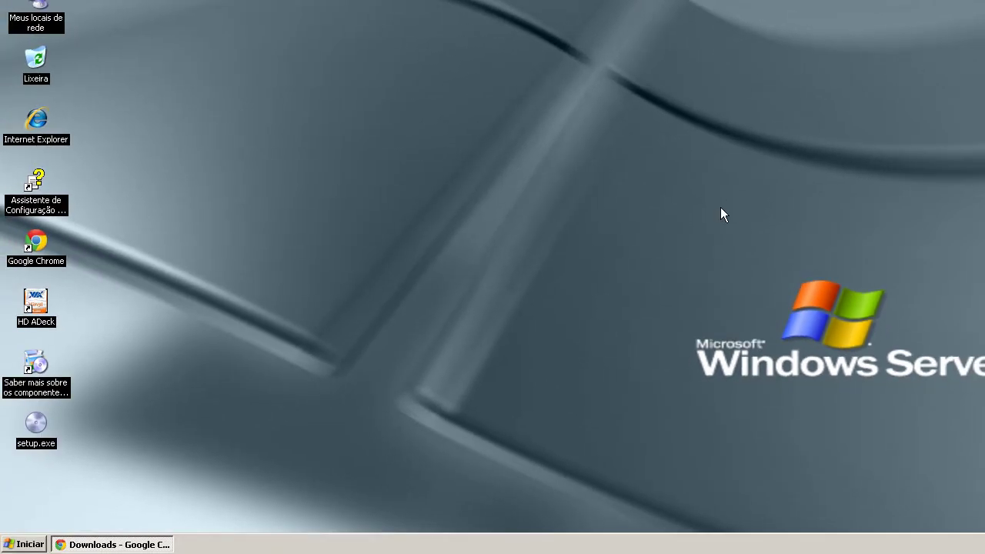
# Step: Launch the installed Microsoft Virtual PC from the list of all programs
pyautogui.click(31, 544)
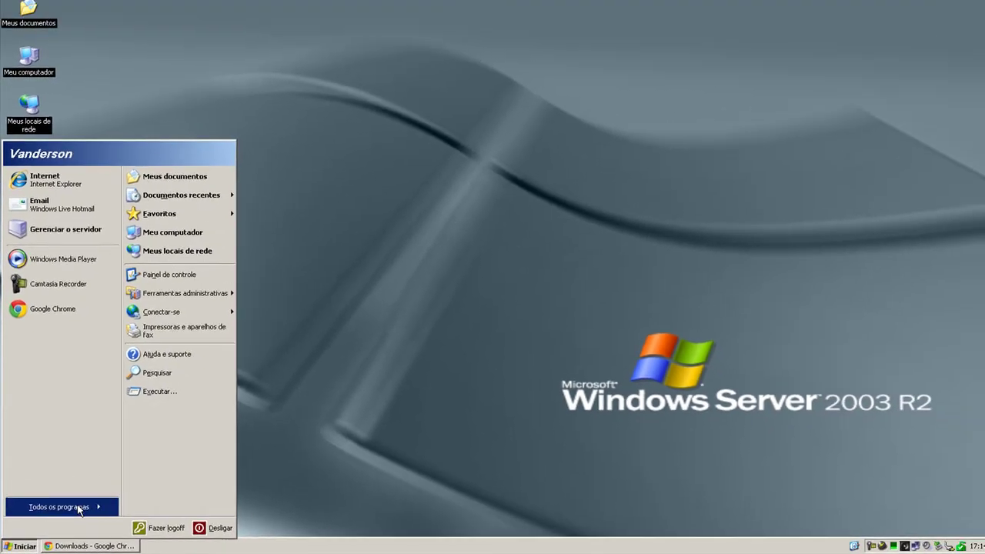
pyautogui.moveTo(86, 498)
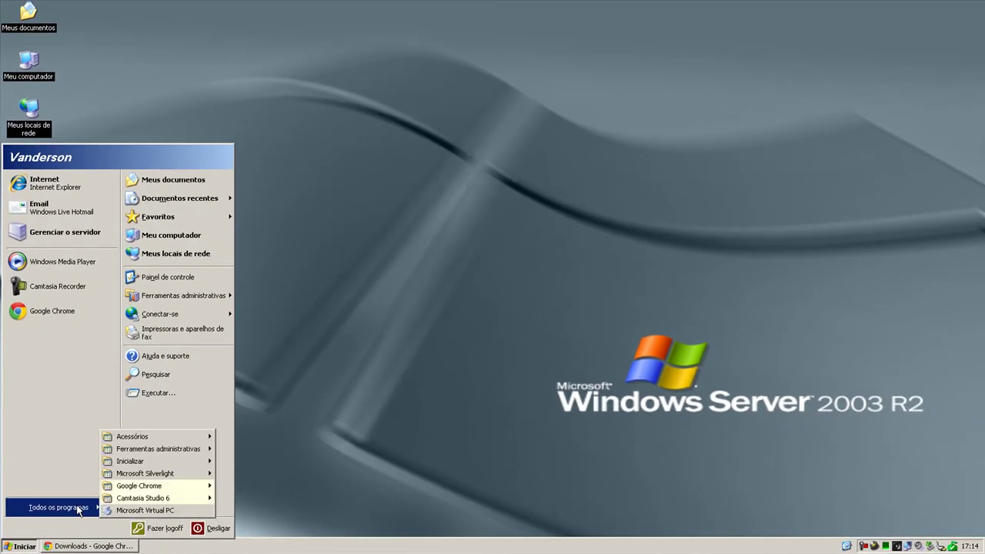
pyautogui.click(154, 510)
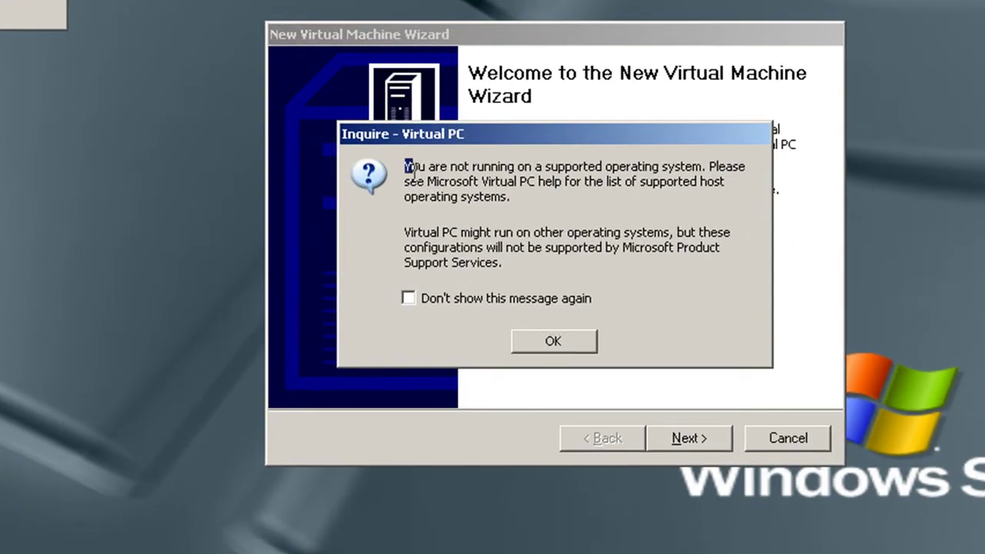
# Step: Dismiss the unsupported operating system warning and set it not to be shown again
pyautogui.moveTo(401, 167); pyautogui.dragTo(512, 199)
pyautogui.click(593, 204)
pyautogui.click(409, 298)
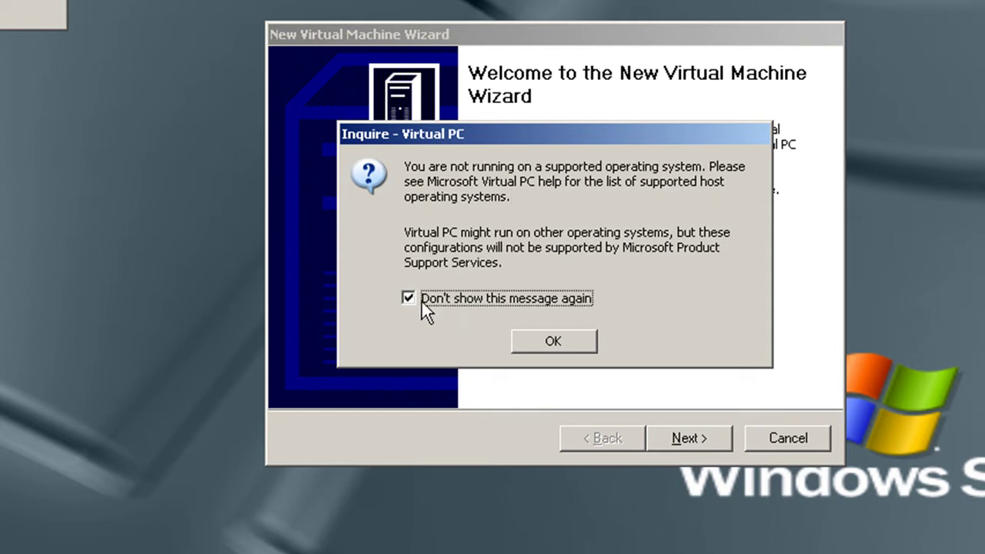
pyautogui.click(534, 351)
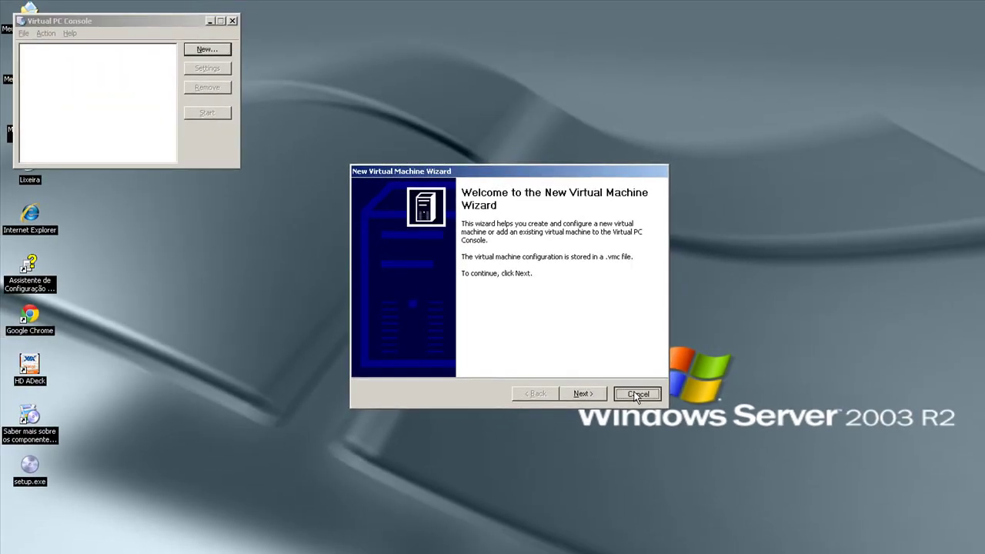
# Step: Cancel the New Virtual Machine Wizard and set the Virtual PC language option to Spanish
pyautogui.click(781, 435)
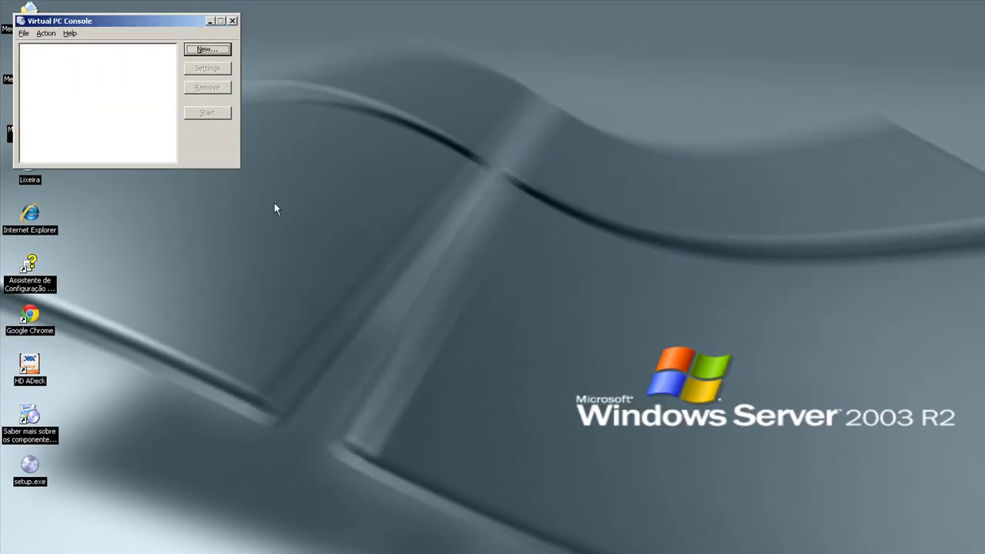
pyautogui.moveTo(77, 20); pyautogui.dragTo(426, 209)
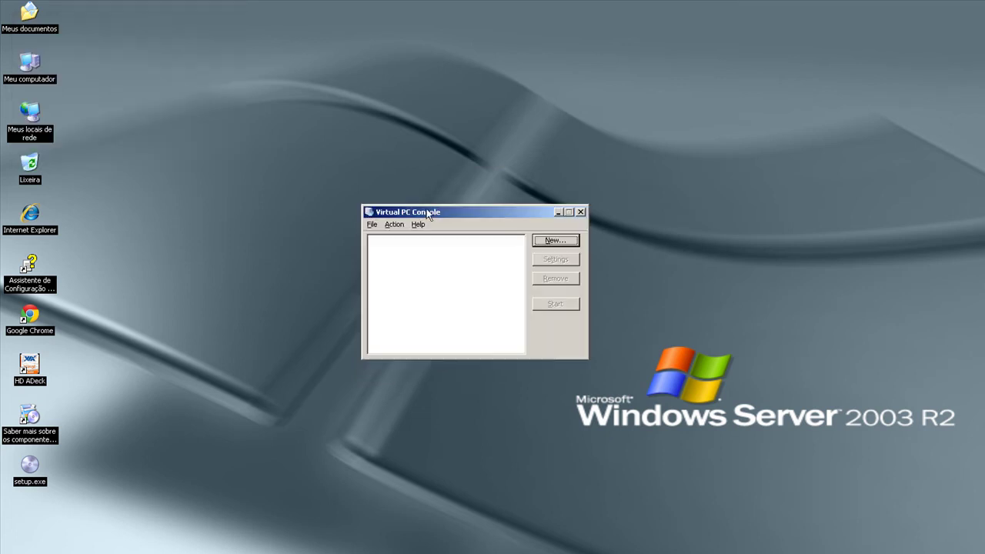
pyautogui.click(372, 225)
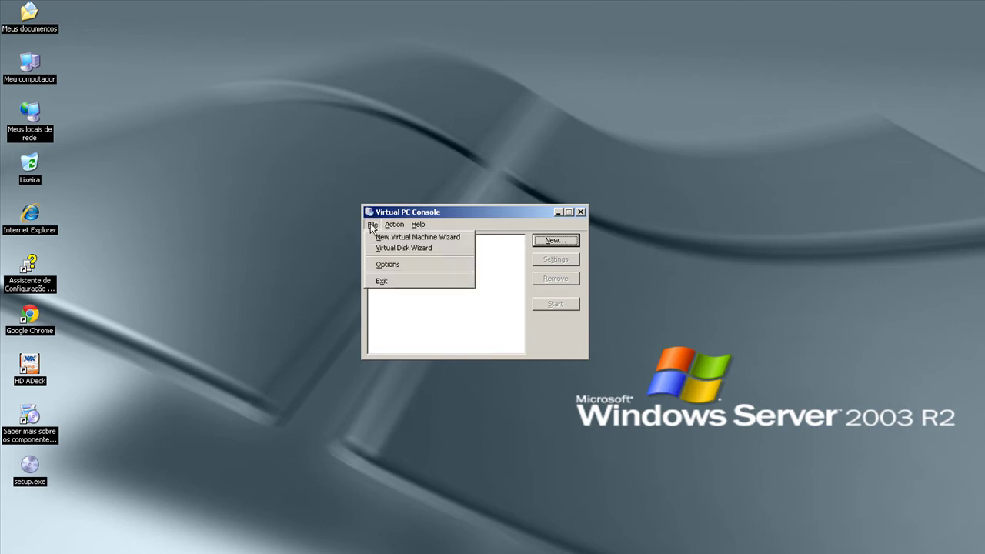
pyautogui.click(388, 265)
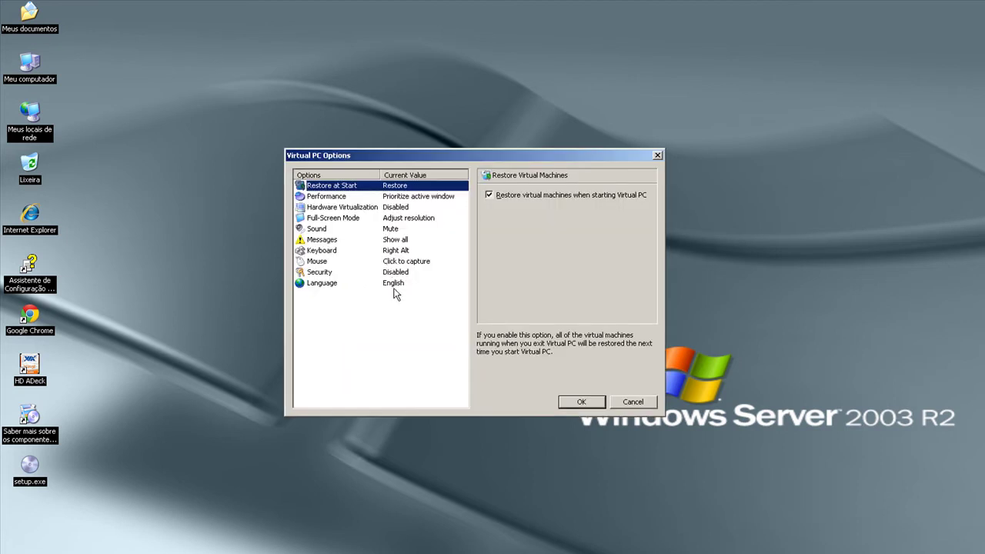
pyautogui.click(331, 283)
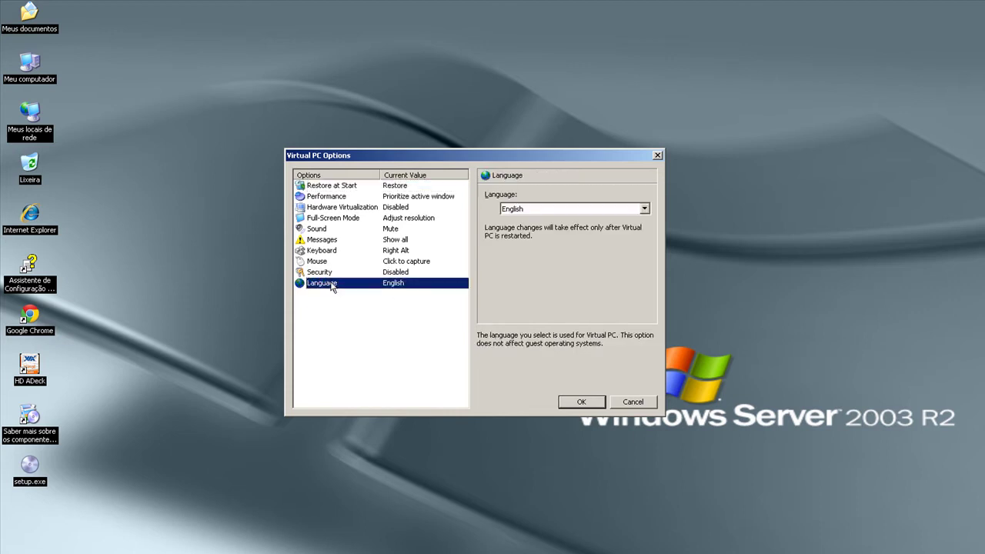
pyautogui.click(524, 210)
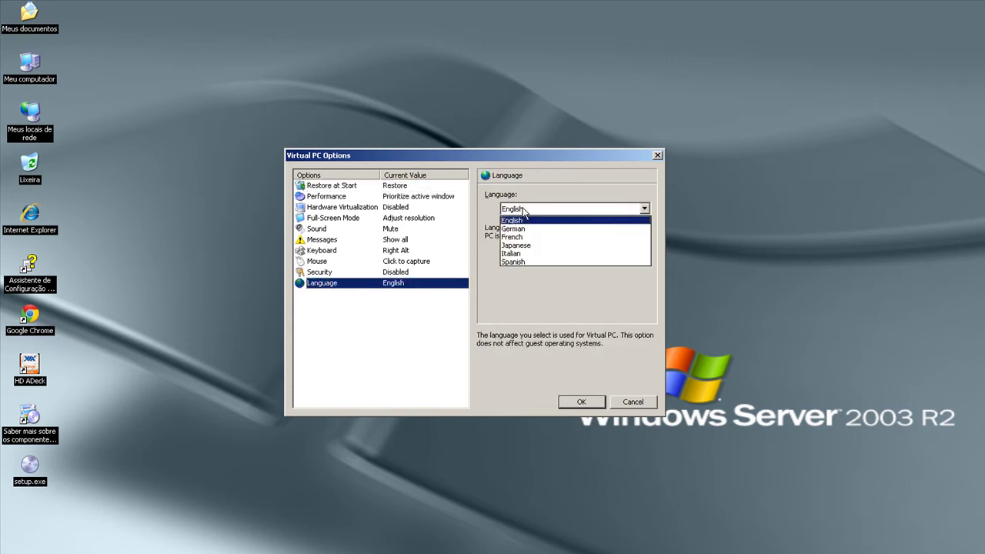
pyautogui.click(528, 263)
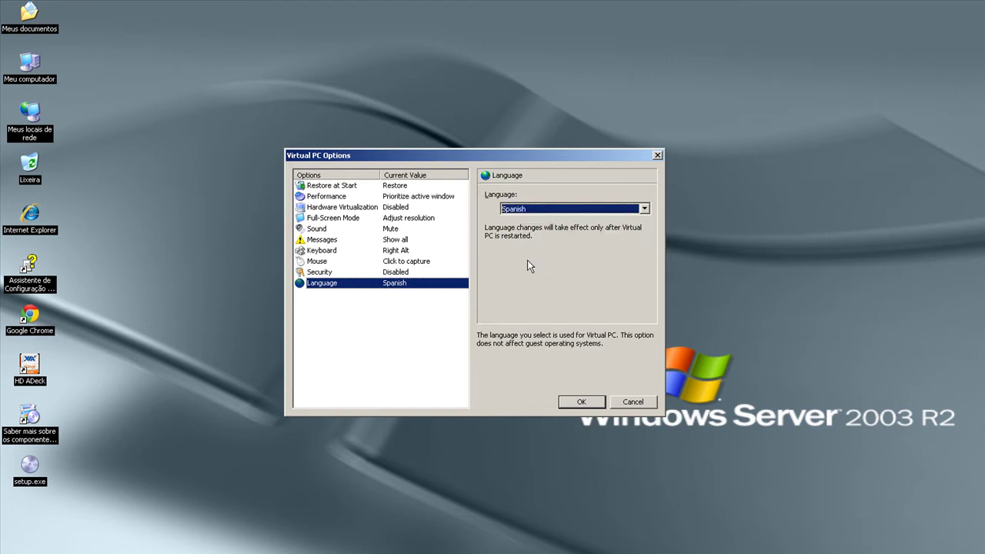
pyautogui.click(579, 405)
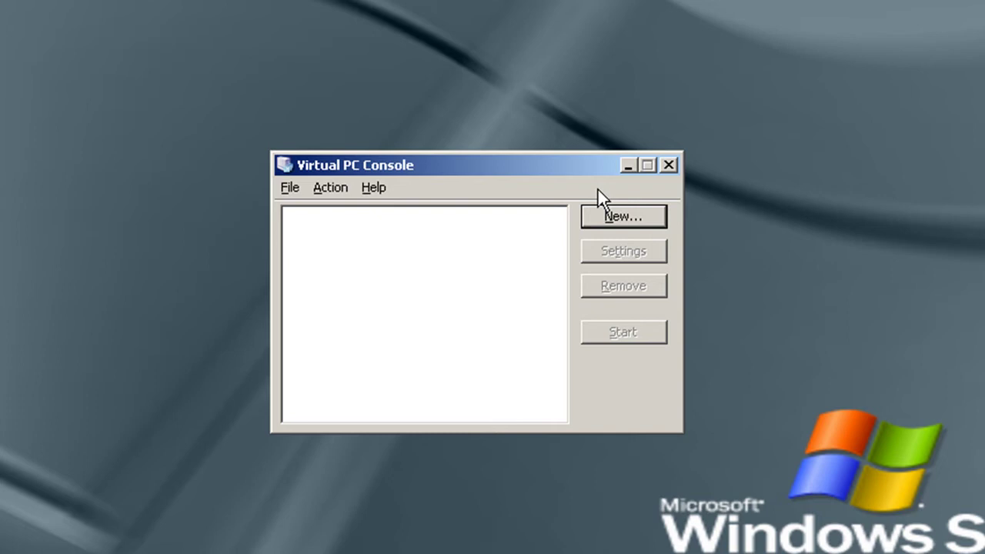
# Step: Close the Virtual PC Console and relaunch Microsoft Virtual PC to apply the language change
pyautogui.click(671, 168)
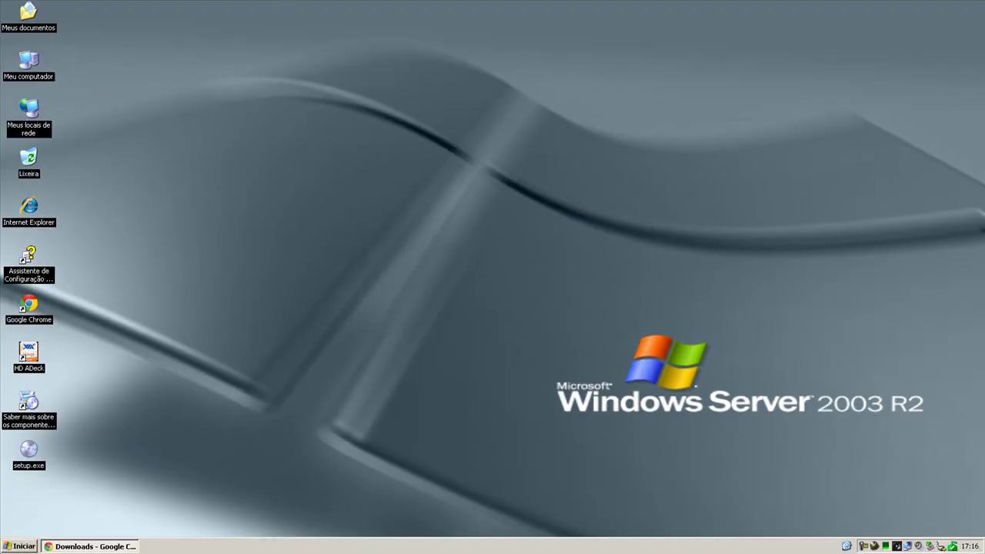
pyautogui.click(23, 547)
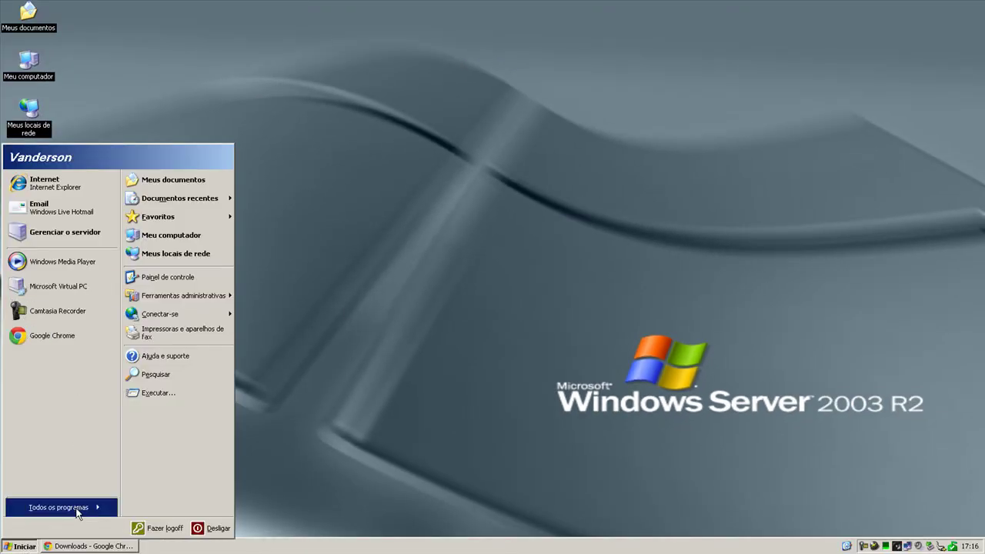
pyautogui.moveTo(78, 510)
pyautogui.click(130, 509)
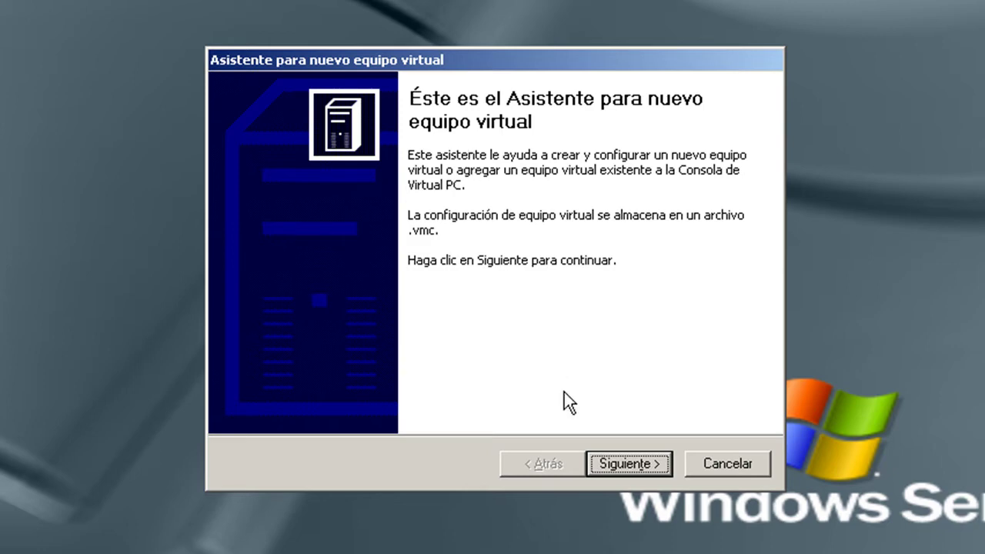
# Step: Begin the new virtual machine wizard and choose to create a virtual machine with the guided basic configuration
pyautogui.click(632, 467)
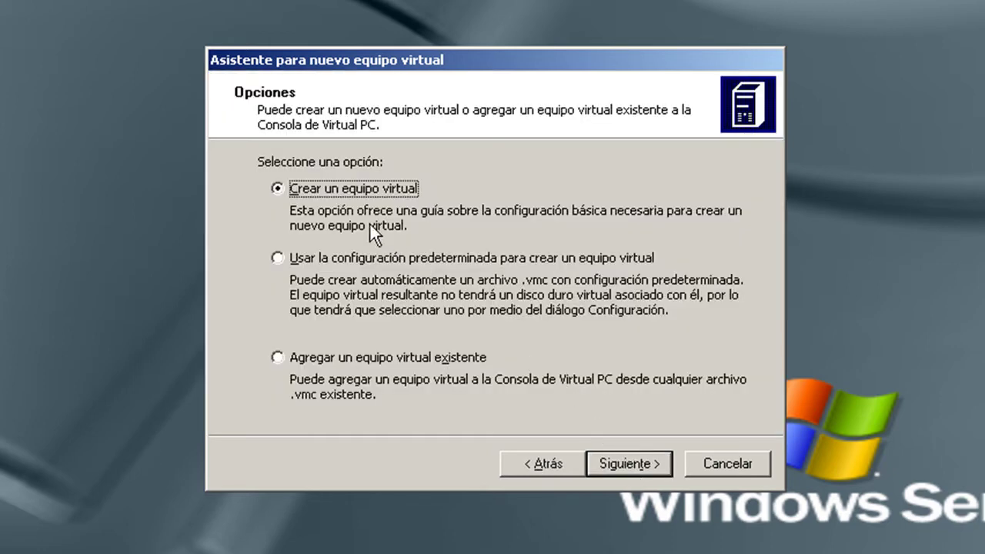
pyautogui.click(338, 189)
pyautogui.click(311, 265)
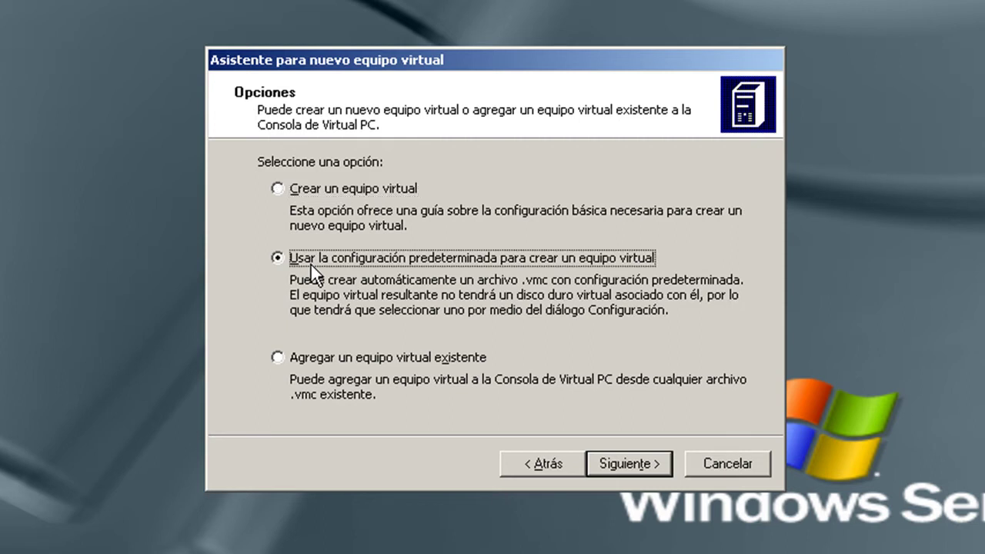
pyautogui.click(303, 361)
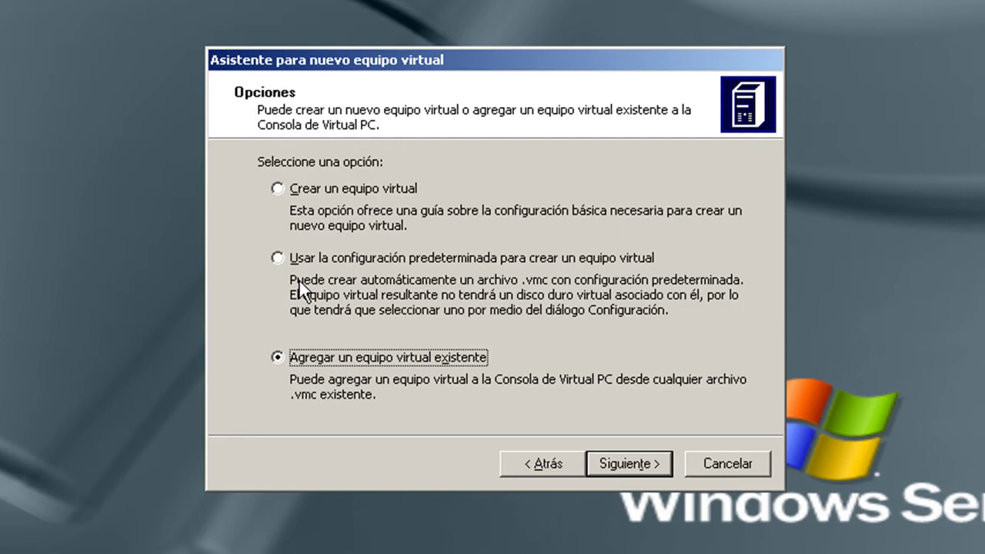
pyautogui.click(328, 189)
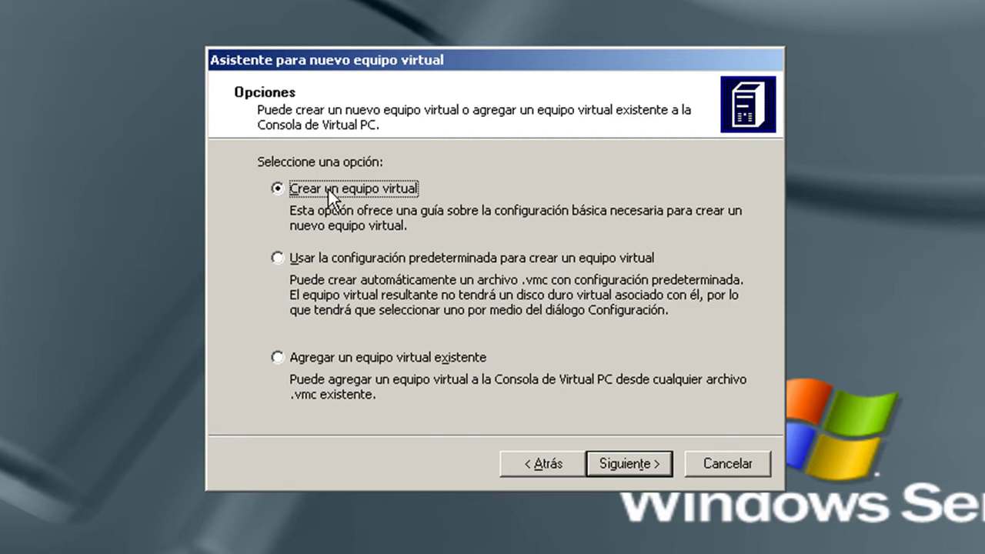
pyautogui.click(611, 467)
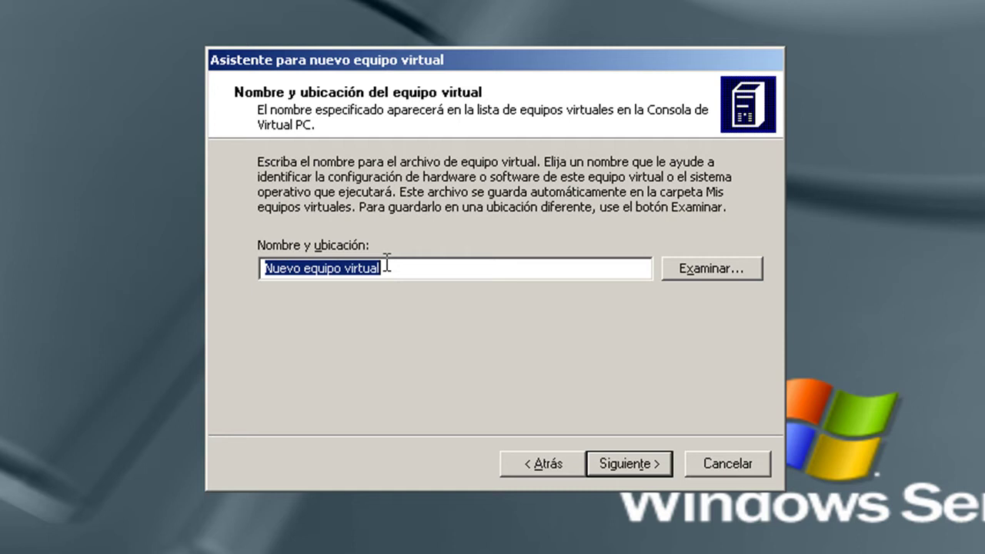
pyautogui.click(685, 266)
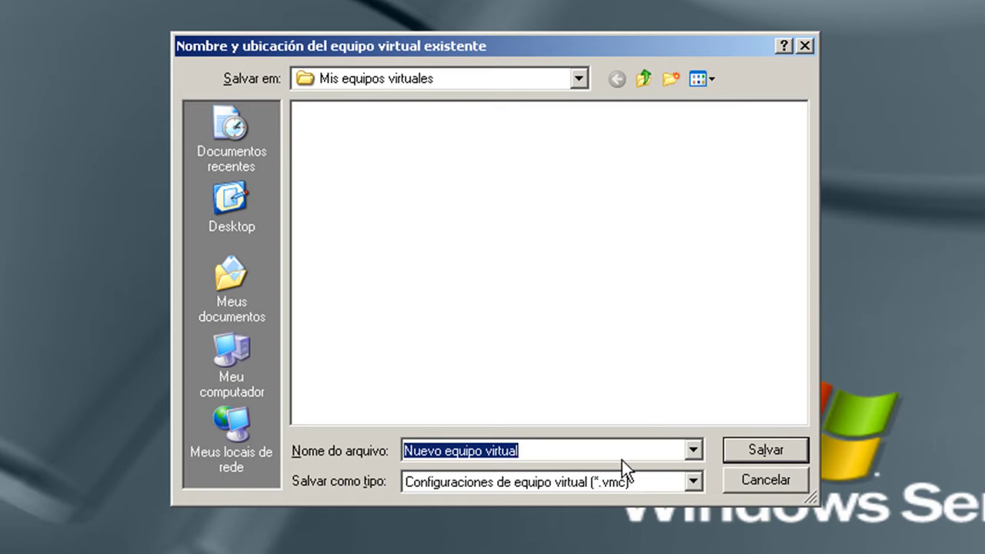
pyautogui.click(578, 79)
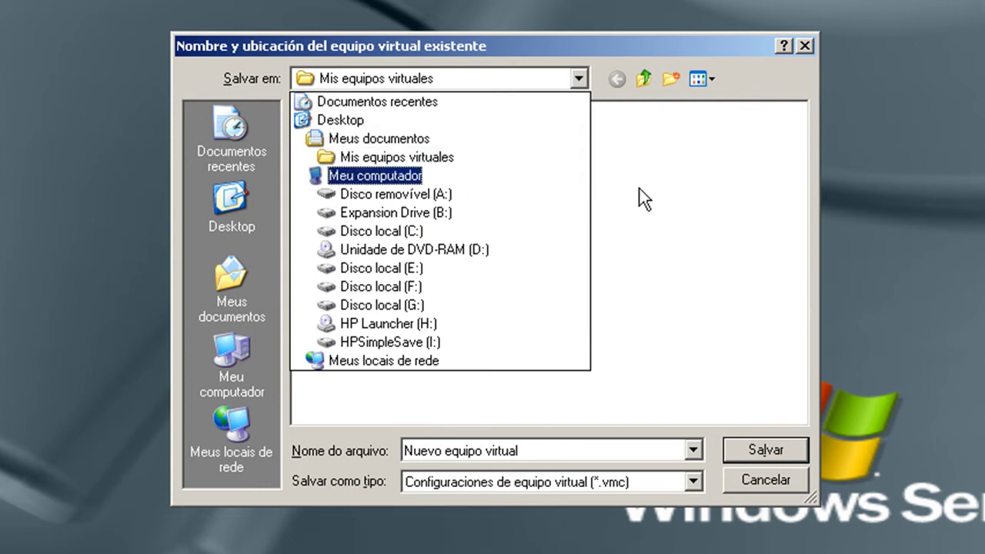
pyautogui.click(707, 199)
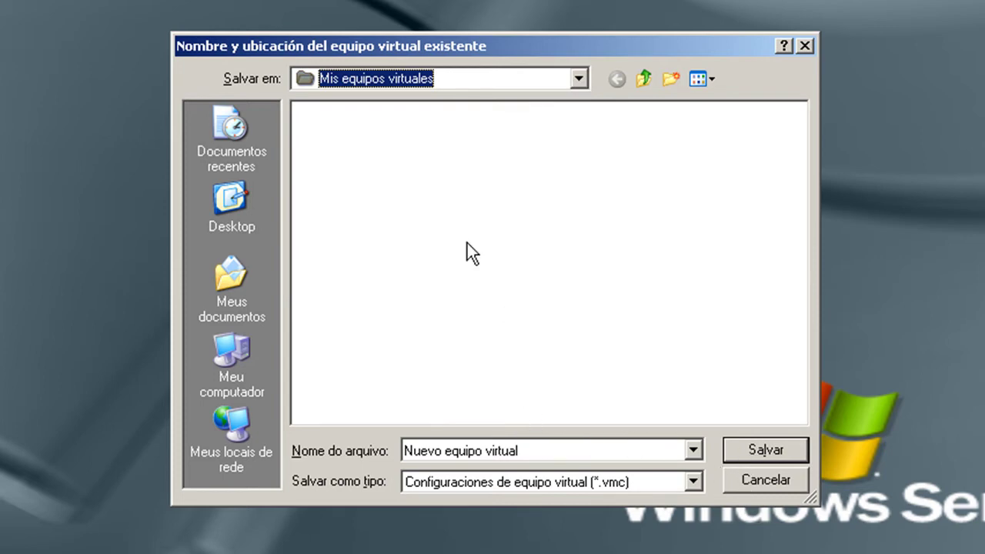
pyautogui.click(748, 483)
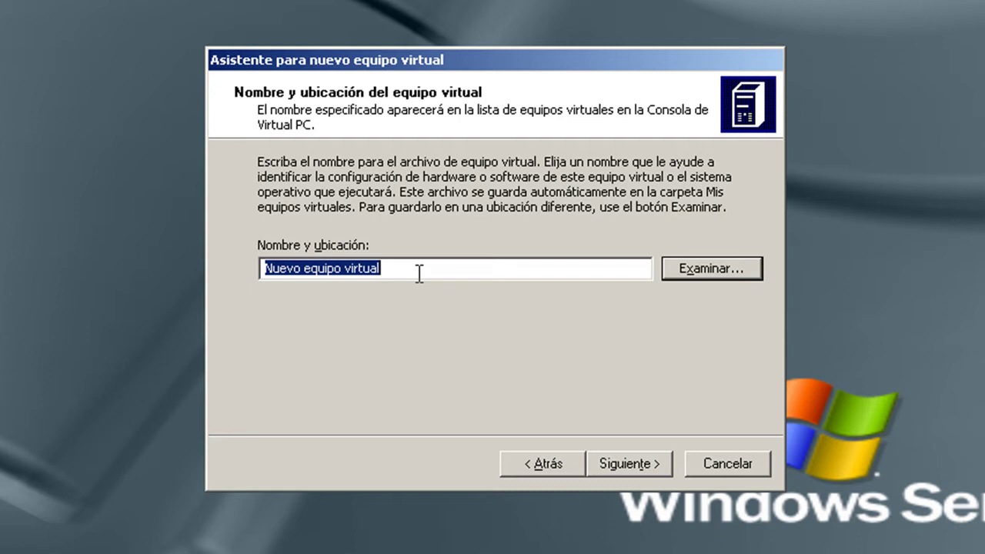
# Step: Name the virtual machine Windows Server 2003 and proceed to the operating system selection
pyautogui.write('Wi')
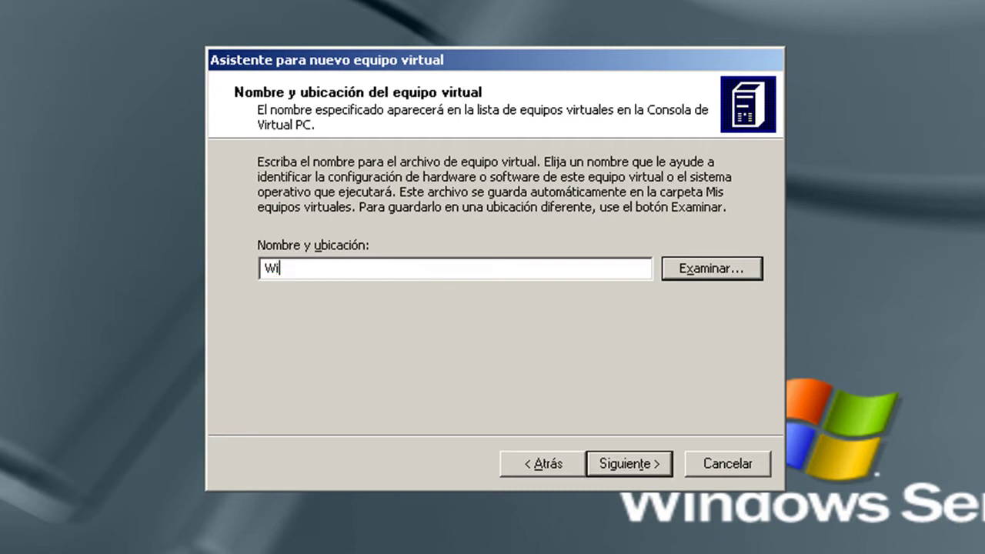
pyautogui.write('ndows Server 2003')
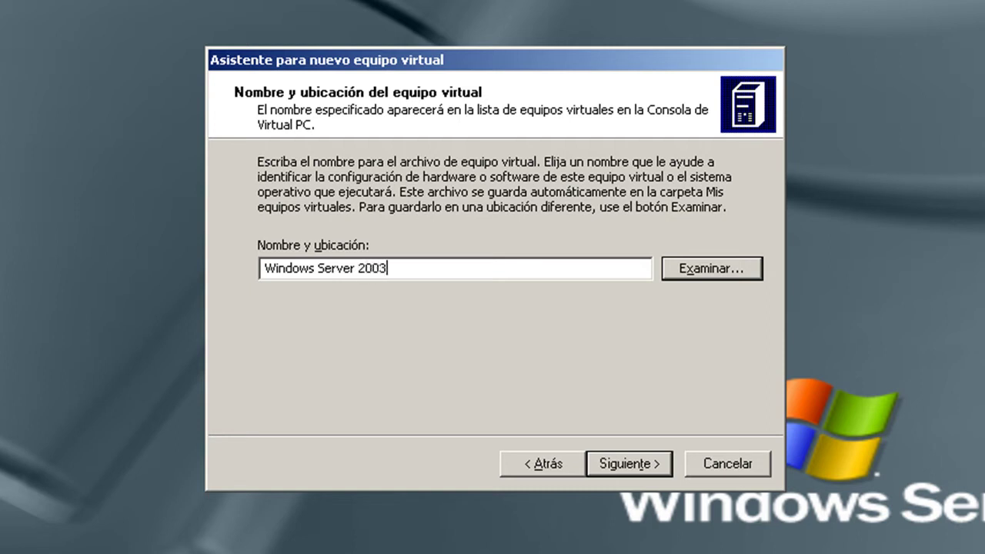
pyautogui.click(608, 466)
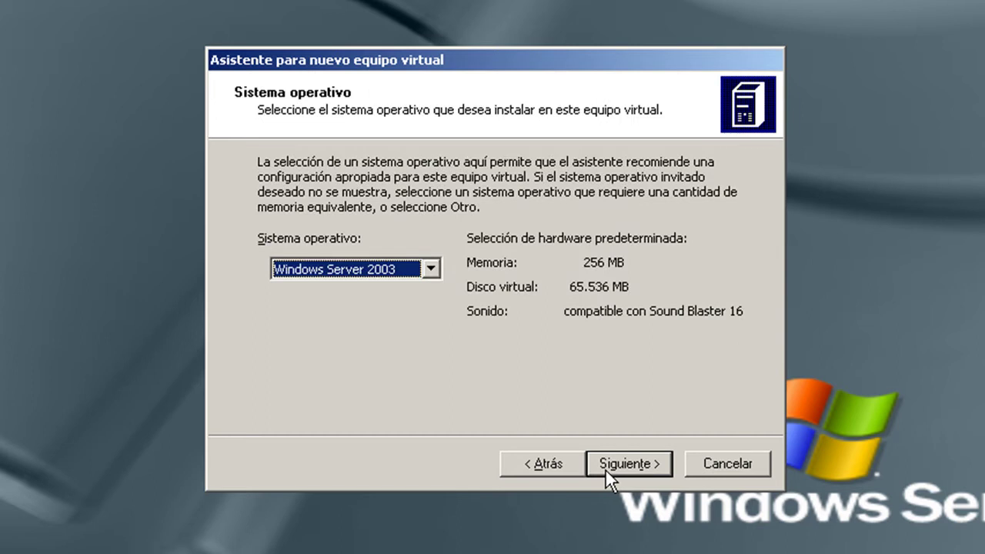
# Step: Select Windows Server 2003 as the guest operating system and proceed to the memory settings
pyautogui.click(390, 270)
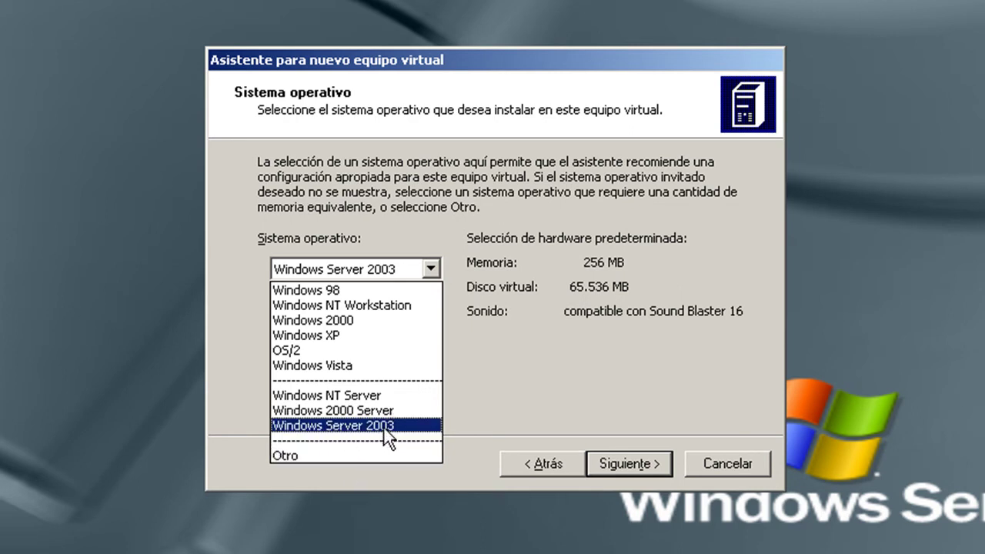
pyautogui.click(354, 455)
pyautogui.click(350, 269)
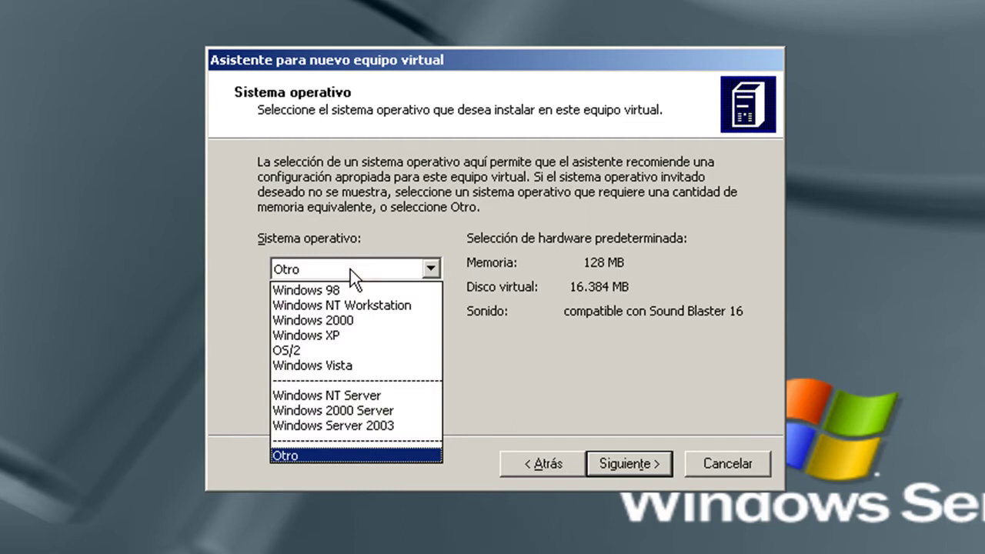
pyautogui.click(350, 269)
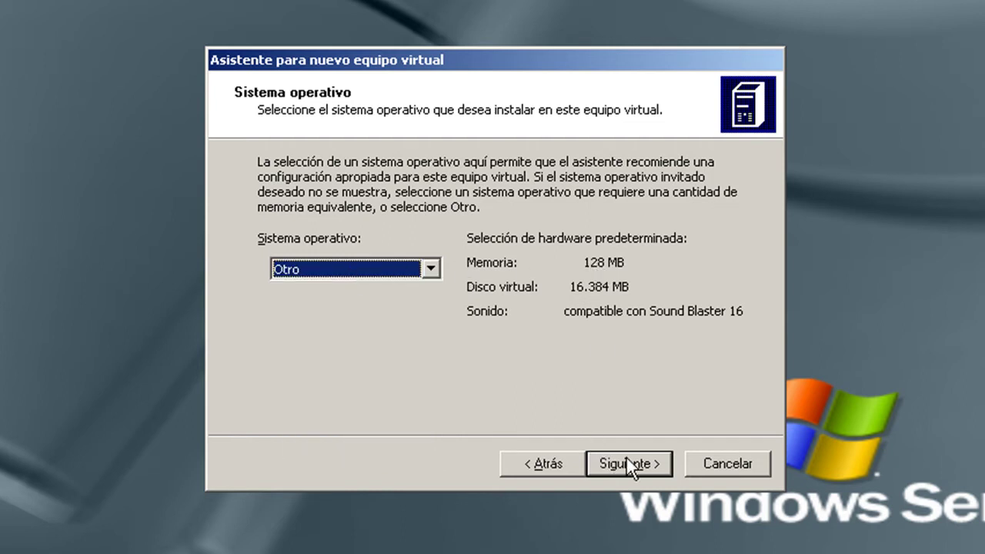
pyautogui.click(395, 270)
pyautogui.click(355, 426)
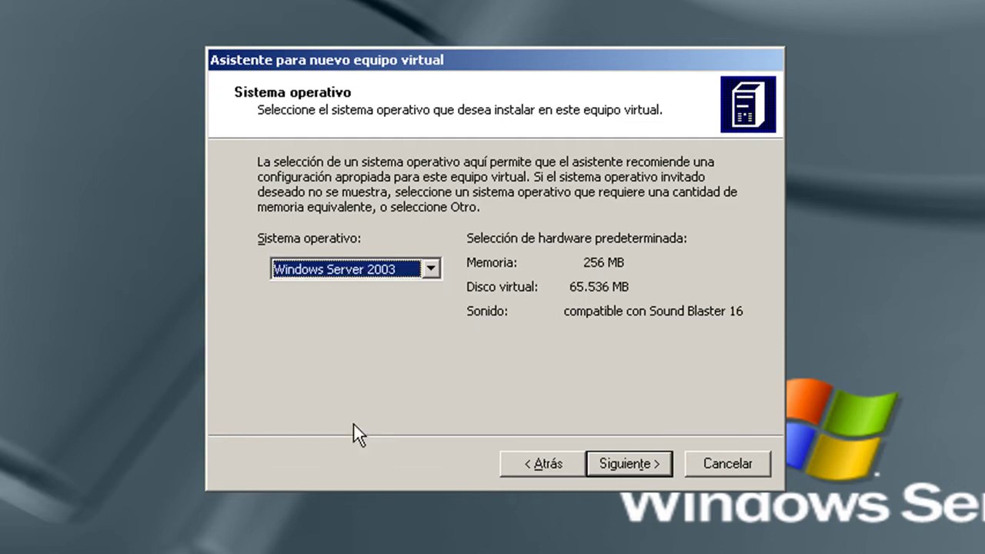
pyautogui.click(622, 465)
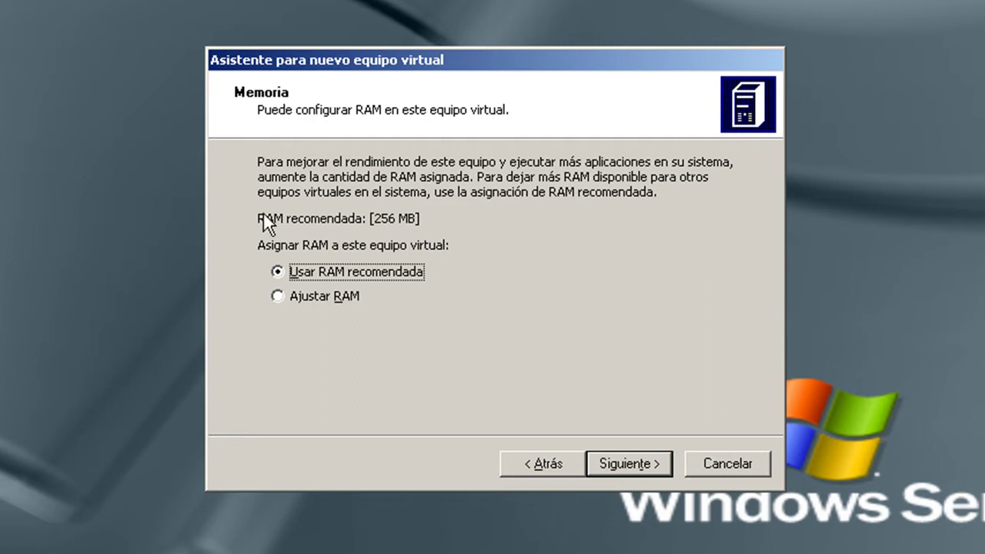
# Step: Choose to adjust the virtual machine's RAM manually and set it to 2048 MB
pyautogui.click(303, 294)
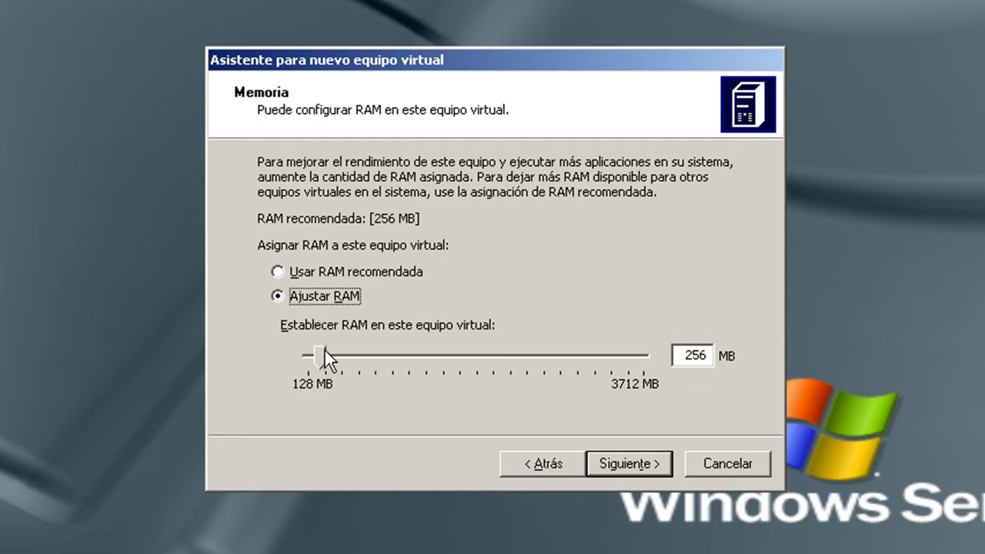
pyautogui.moveTo(321, 362); pyautogui.dragTo(651, 362)
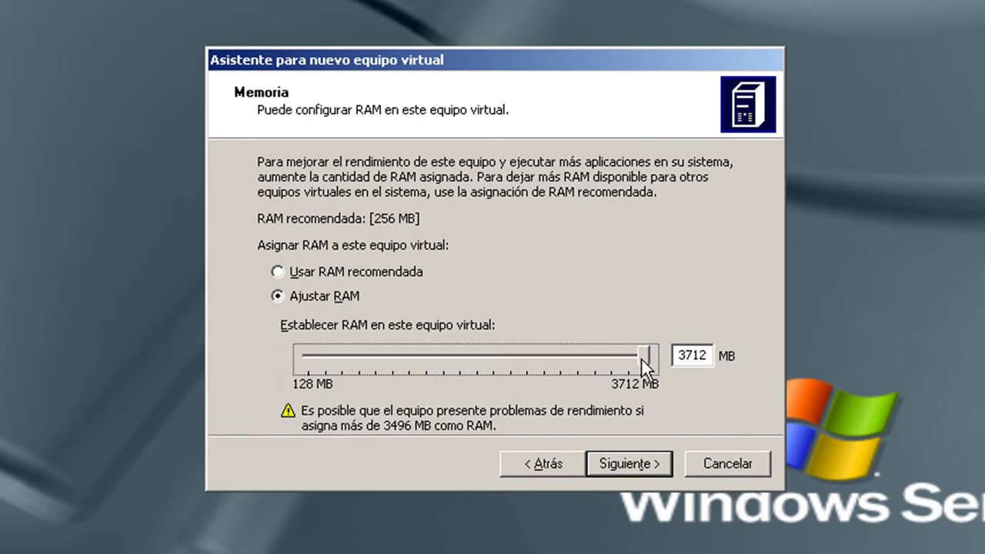
pyautogui.moveTo(642, 360); pyautogui.dragTo(489, 369)
pyautogui.doubleClick(693, 355)
pyautogui.write('2048')
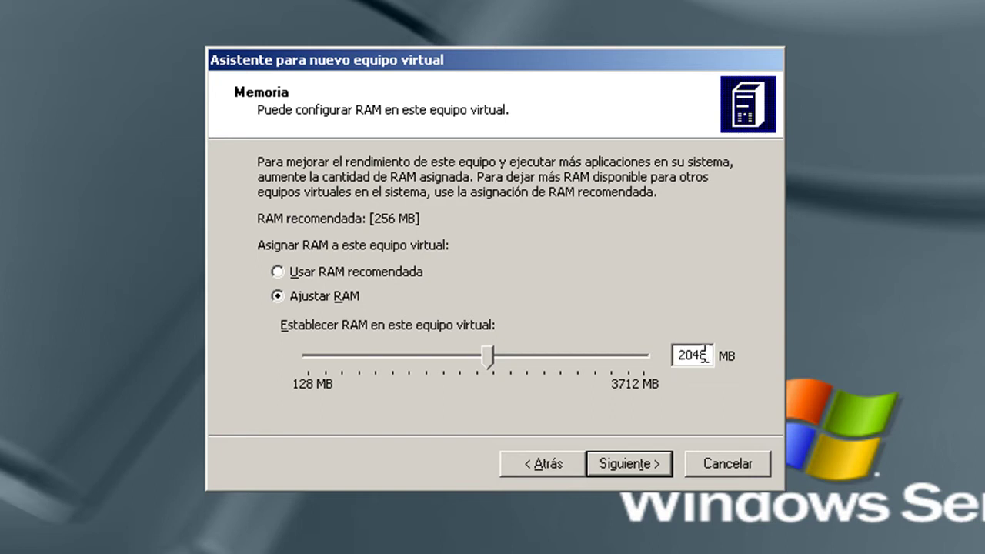
# Step: Try 1024 MB as the virtual machine's RAM and set it back to 2048 MB
pyautogui.moveTo(709, 355); pyautogui.dragTo(636, 346)
pyautogui.press('BackSpace')
pyautogui.write('1024')
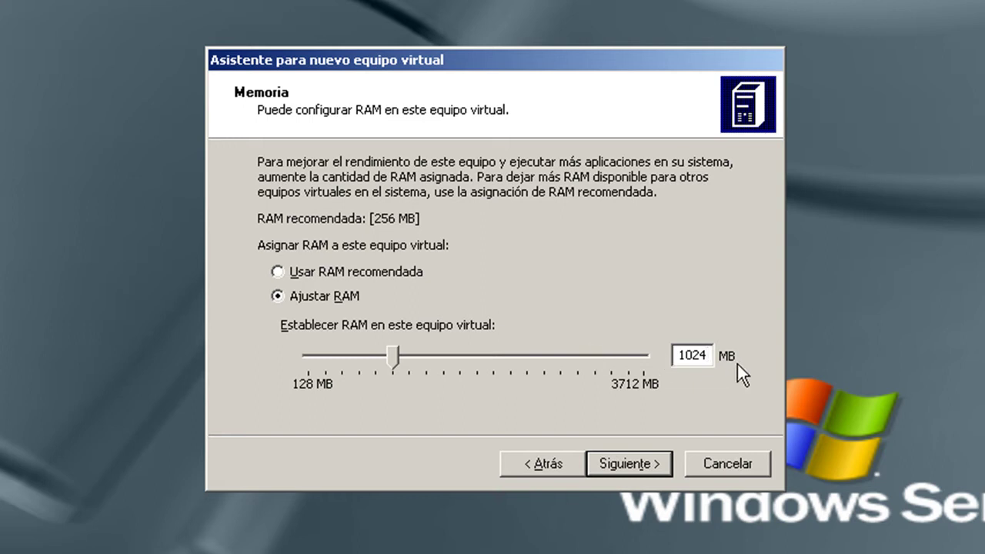
pyautogui.doubleClick(709, 356)
pyautogui.write('2048')
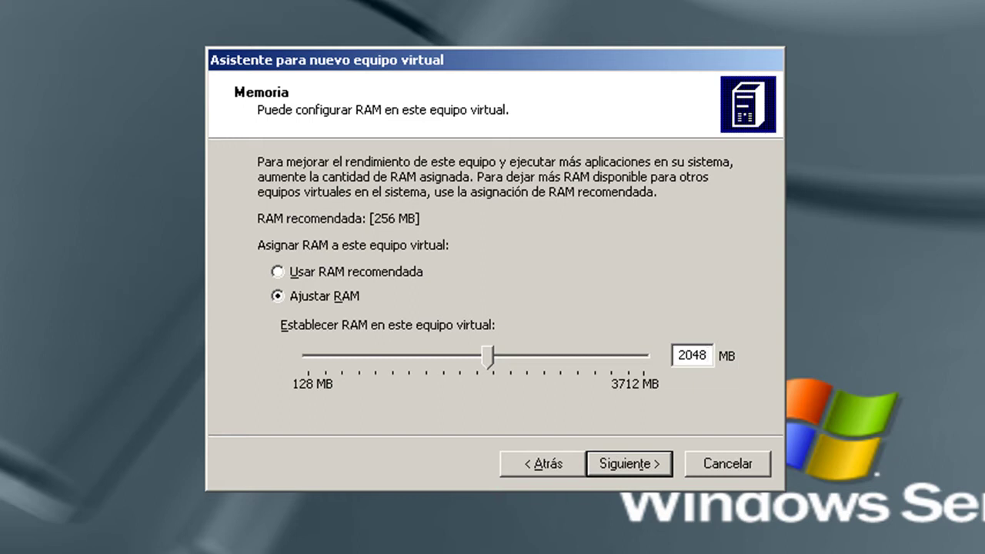
# Step: Try 3096 MB as the virtual machine's RAM and return it to 2048 MB
pyautogui.press('BackSpace')
pyautogui.press('BackSpace')
pyautogui.press('BackSpace')
pyautogui.press('BackSpace')
pyautogui.write('3096')
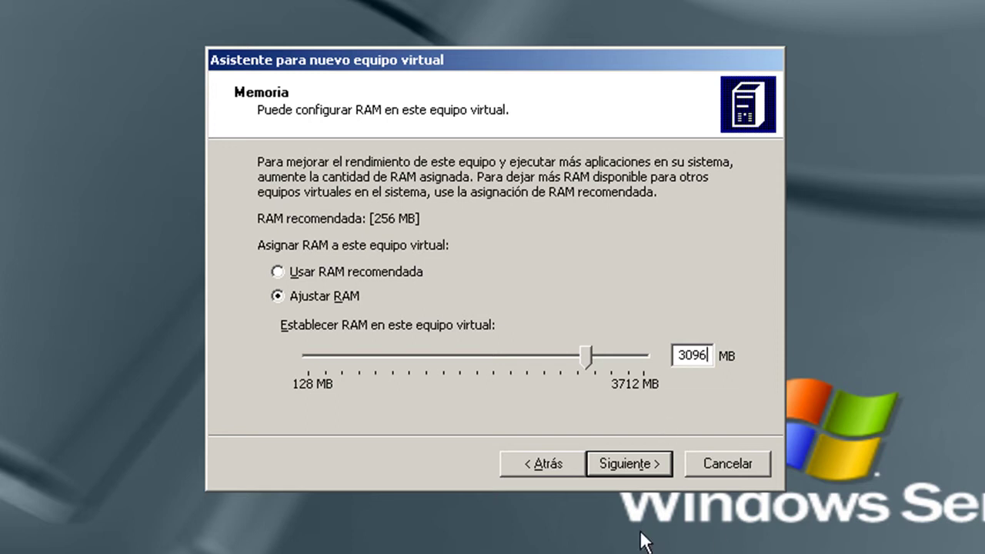
pyautogui.moveTo(713, 356); pyautogui.dragTo(633, 355)
pyautogui.write('2048')
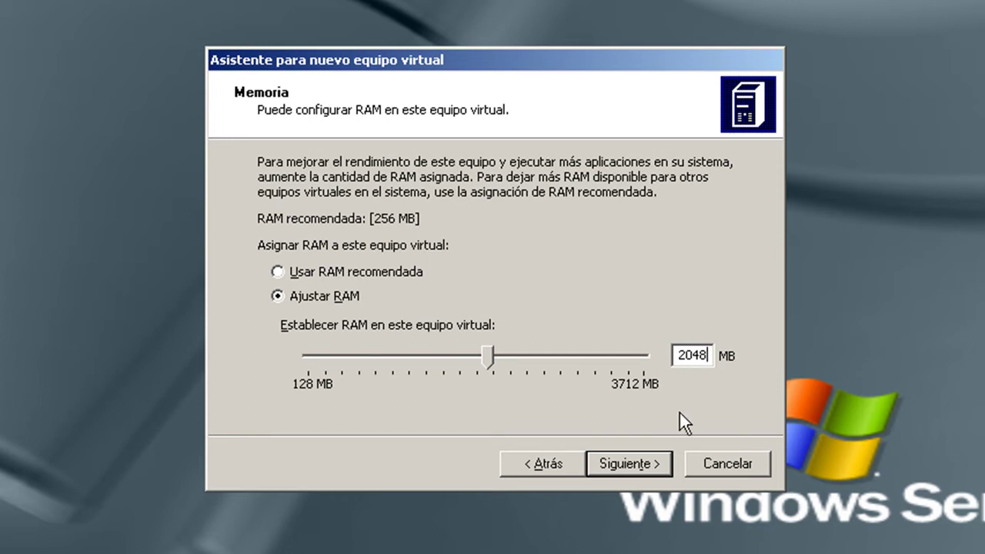
# Step: Accept the memory setting, choose to use a new virtual hard disk, and proceed to the disk location settings
pyautogui.click(623, 467)
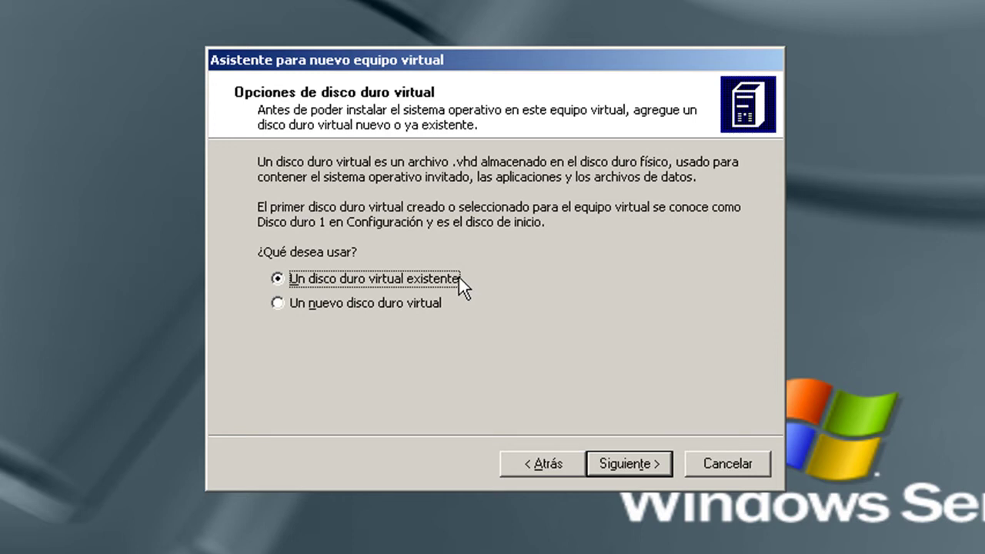
pyautogui.click(332, 303)
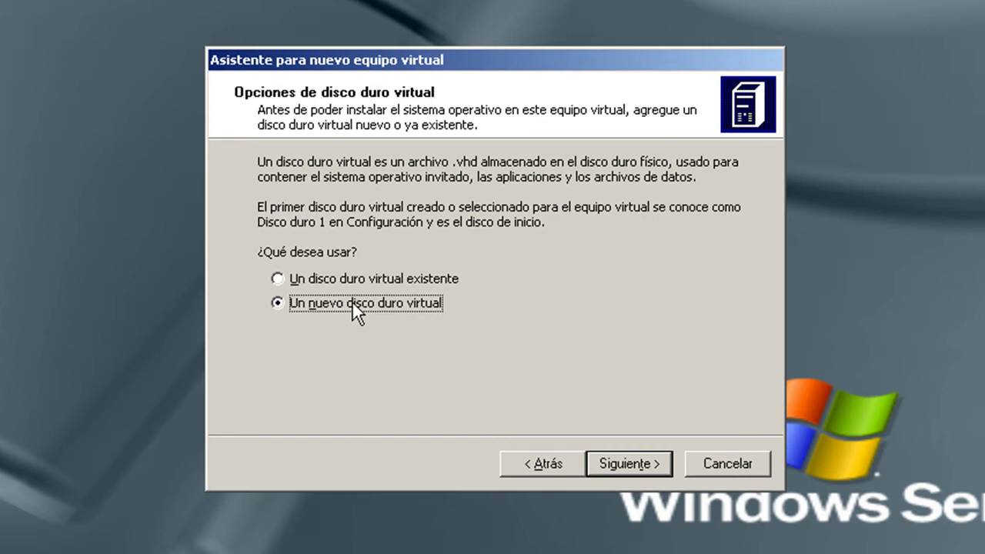
pyautogui.click(352, 279)
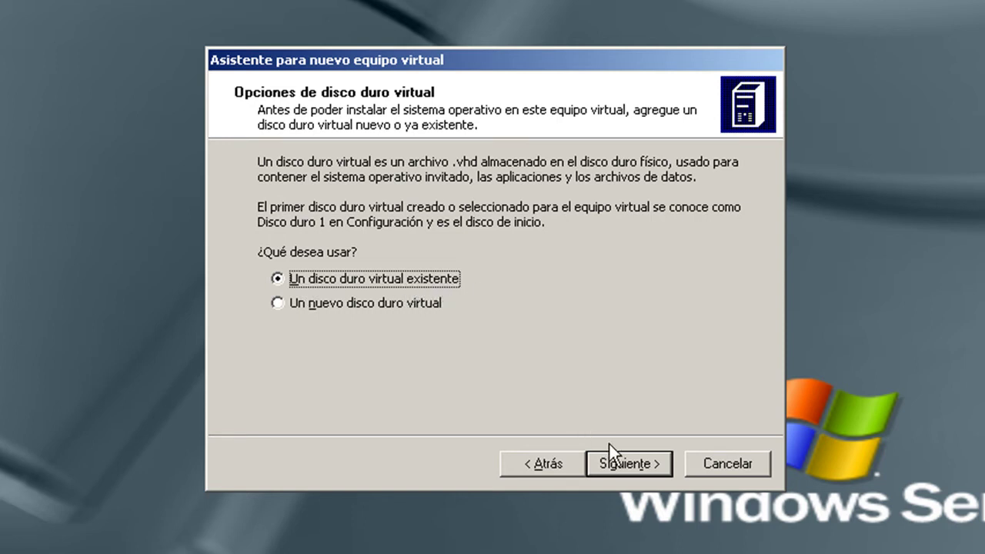
pyautogui.click(385, 305)
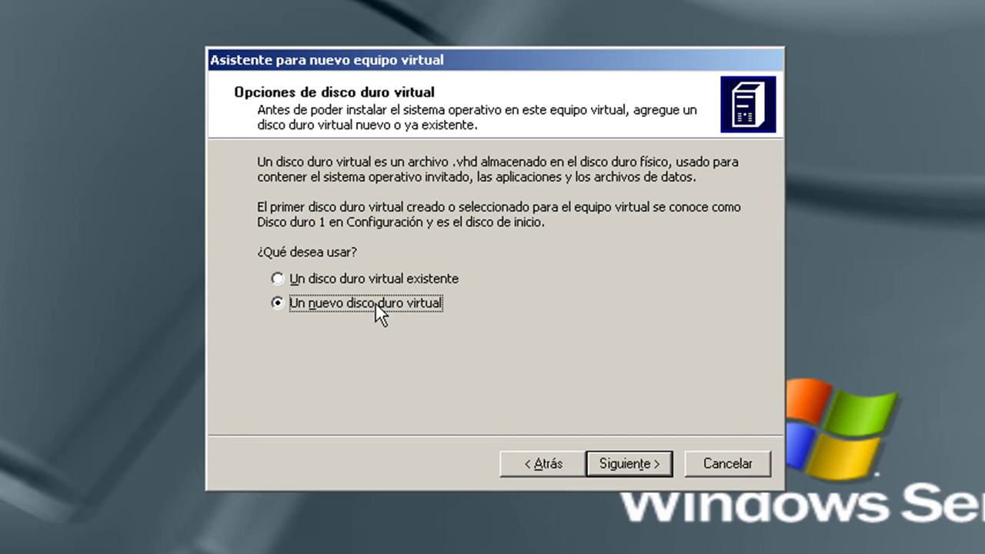
pyautogui.click(621, 465)
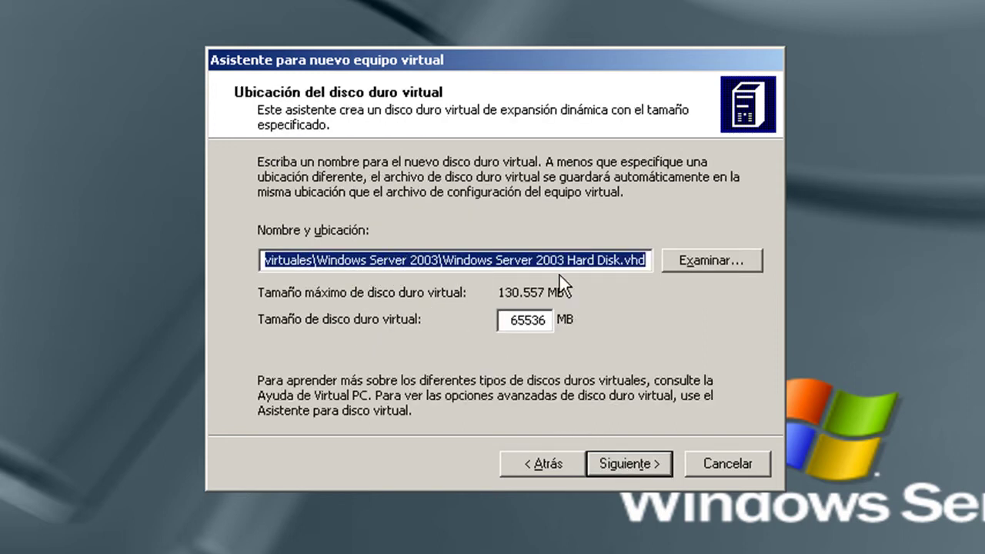
# Step: Review the full name and location path of the new virtual hard disk file
pyautogui.moveTo(647, 261); pyautogui.dragTo(220, 255)
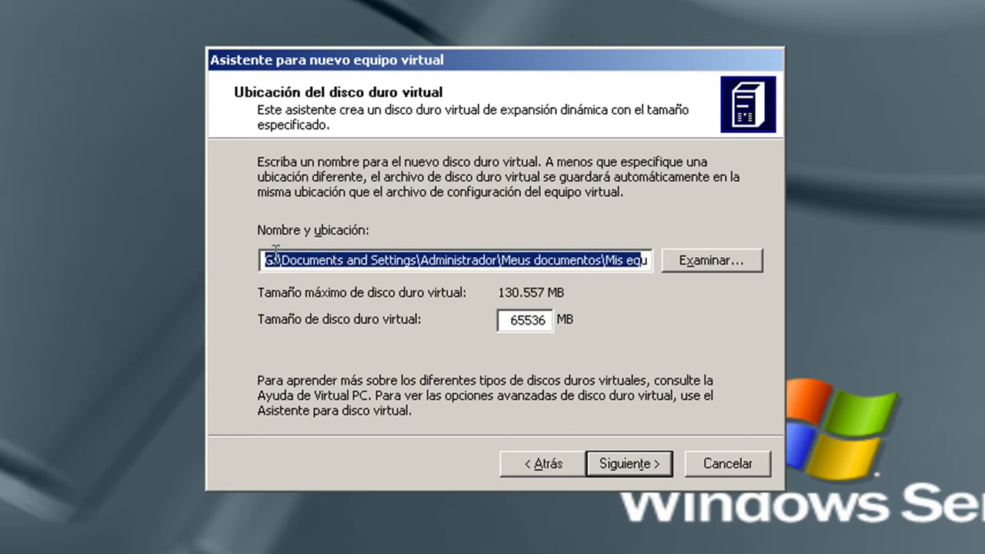
pyautogui.moveTo(265, 260); pyautogui.dragTo(651, 255)
pyautogui.click(445, 260)
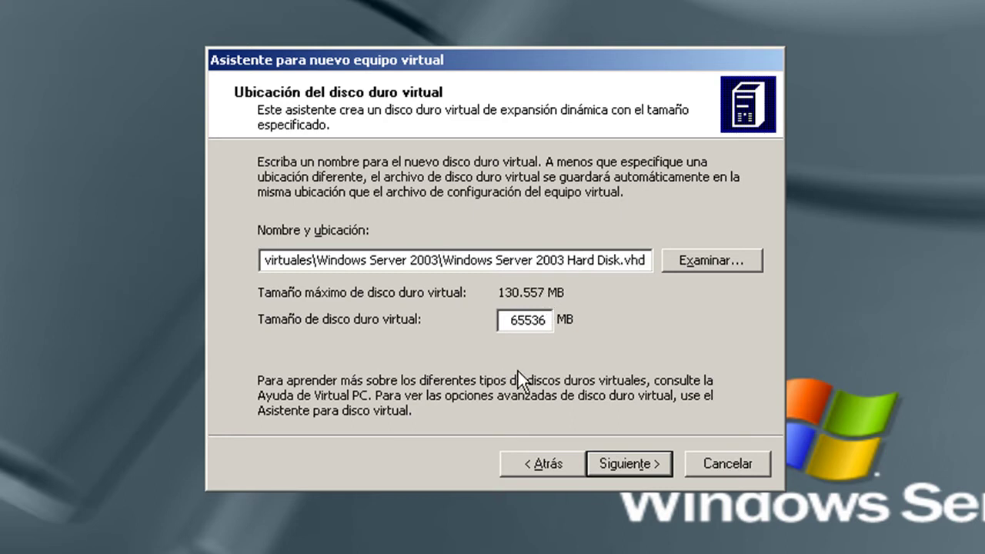
# Step: Set the virtual hard disk size to 130557 MB and finish creating the virtual machine
pyautogui.doubleClick(504, 319)
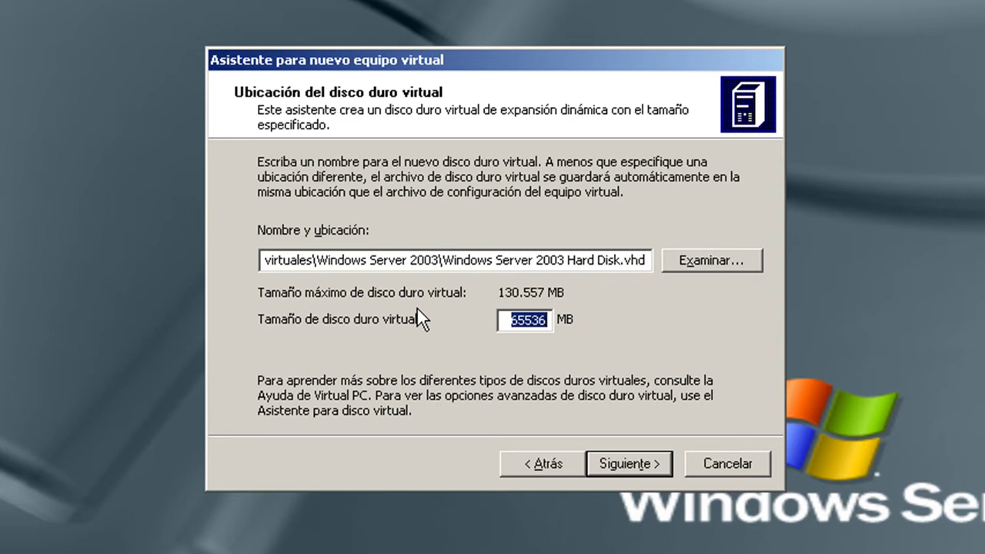
pyautogui.write('130')
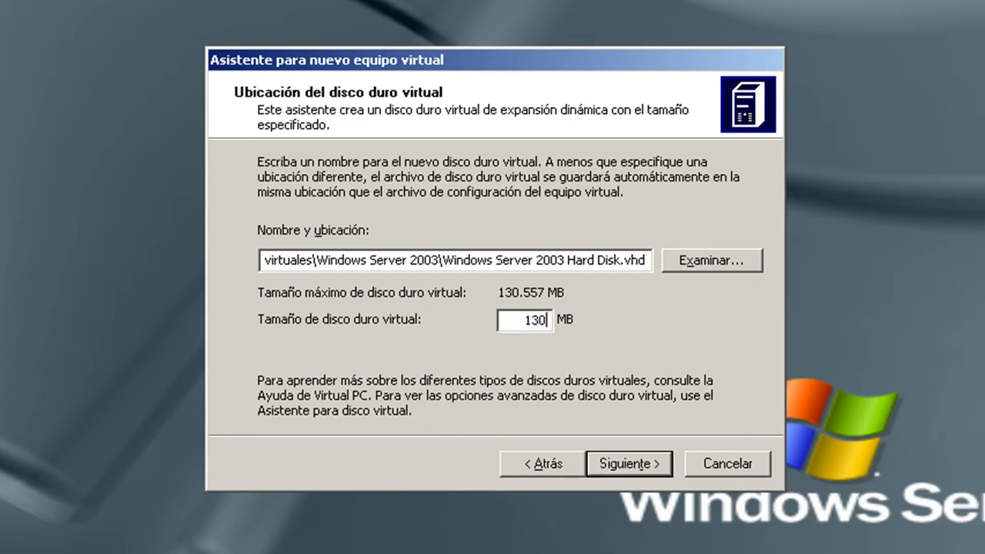
pyautogui.write('557')
pyautogui.click(602, 464)
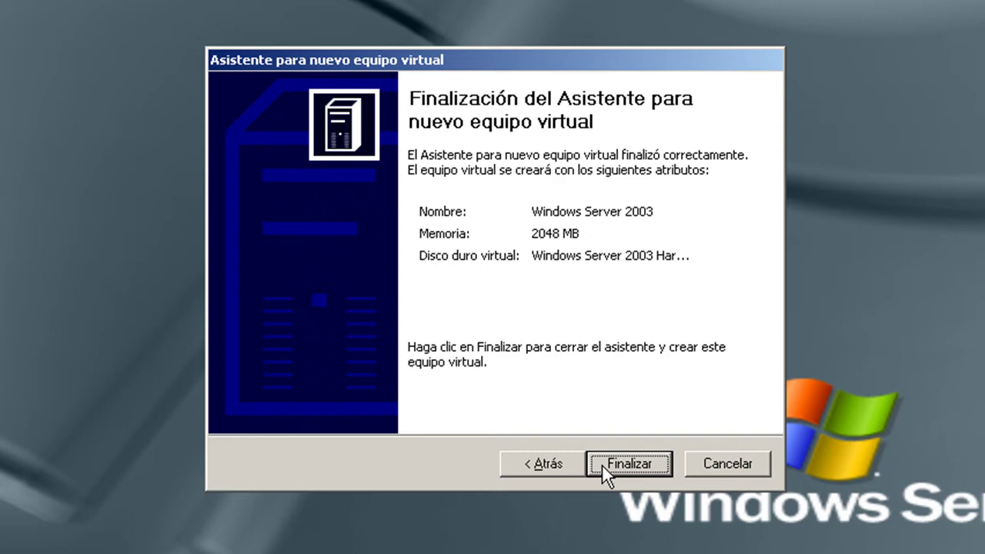
pyautogui.click(599, 464)
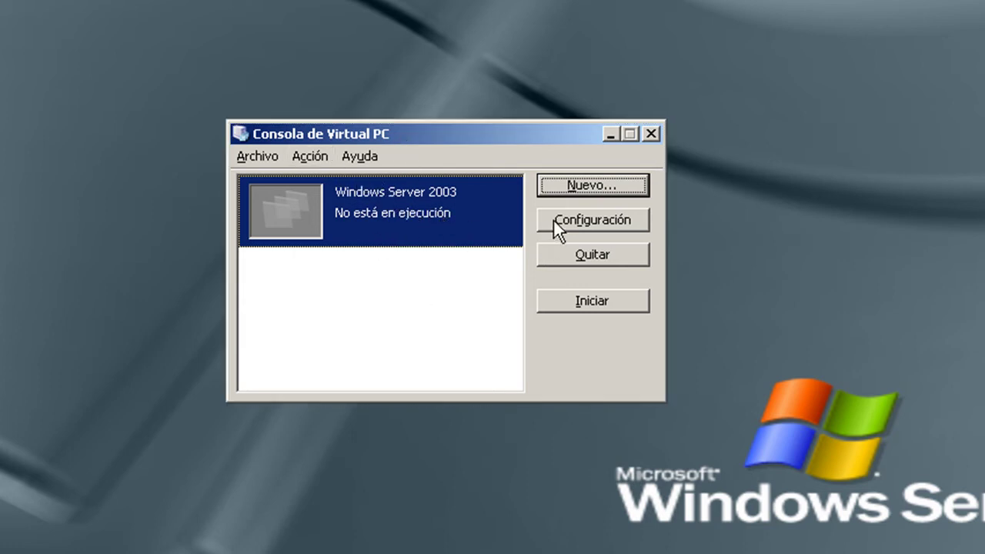
# Step: Open the Windows Server 2003 virtual machine's configuration and examine its memory and its three hard disk settings
pyautogui.click(579, 227)
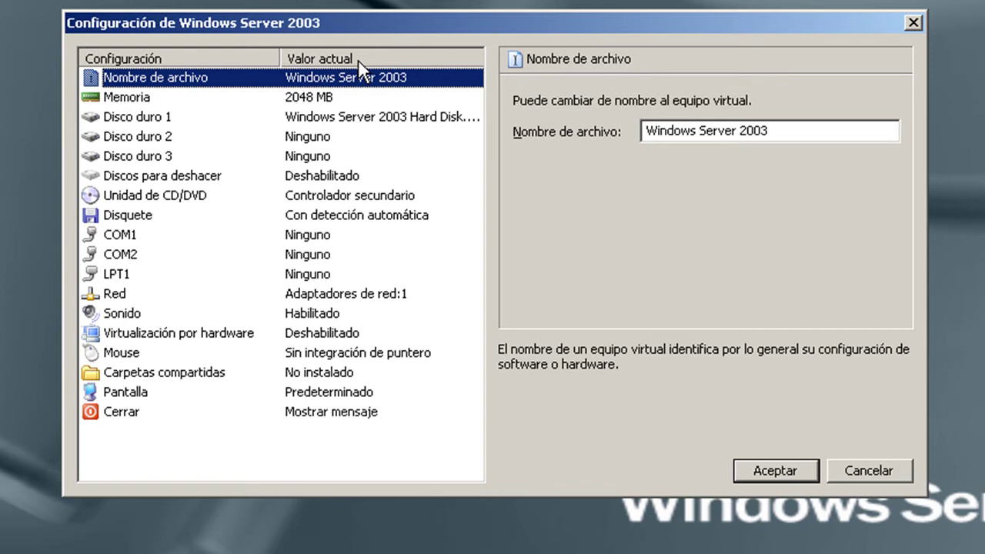
pyautogui.click(358, 95)
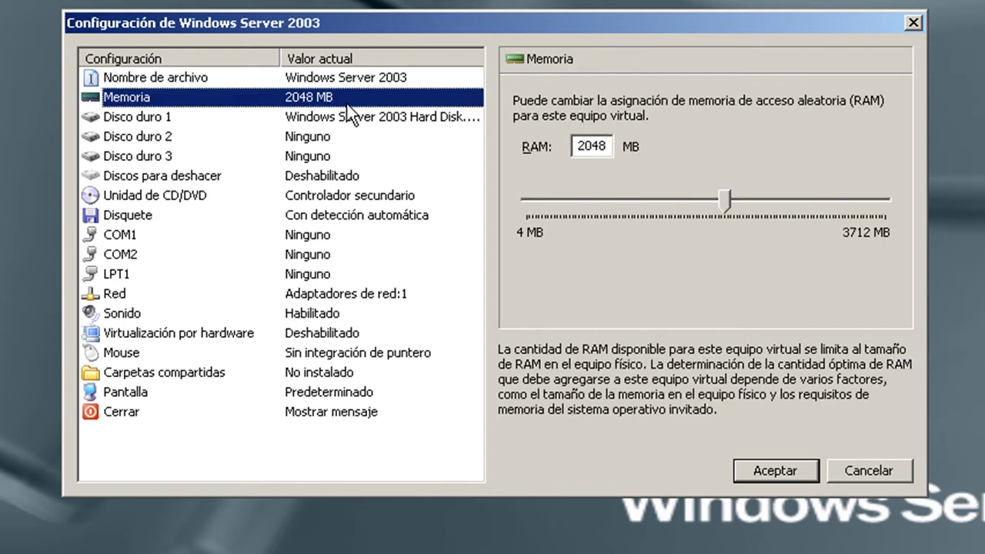
pyautogui.click(384, 135)
pyautogui.click(373, 117)
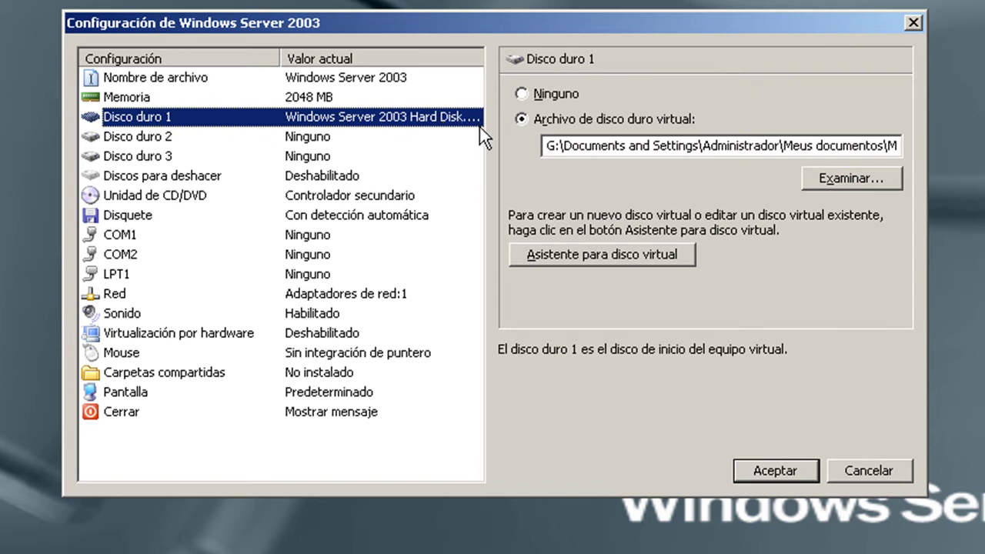
pyautogui.moveTo(571, 145); pyautogui.dragTo(845, 146)
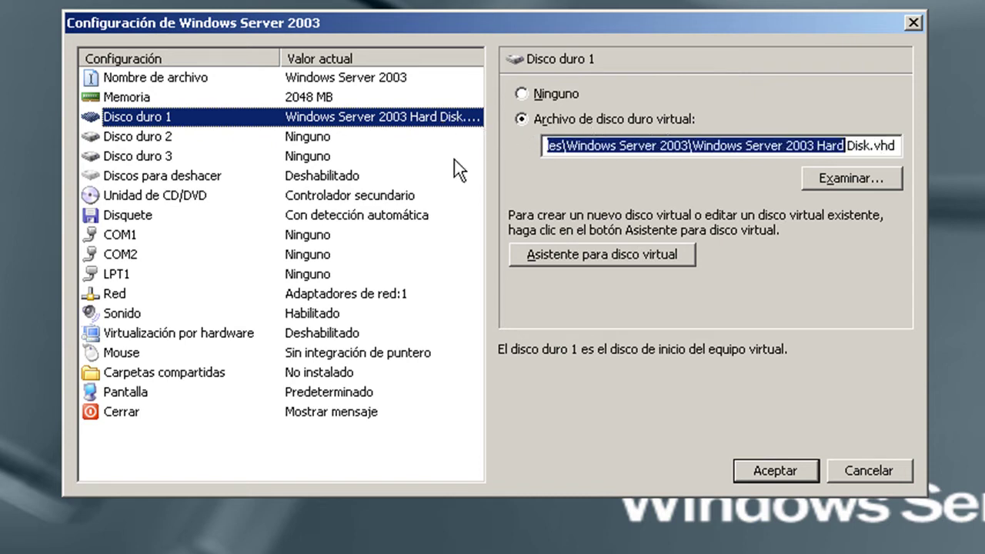
pyautogui.click(325, 138)
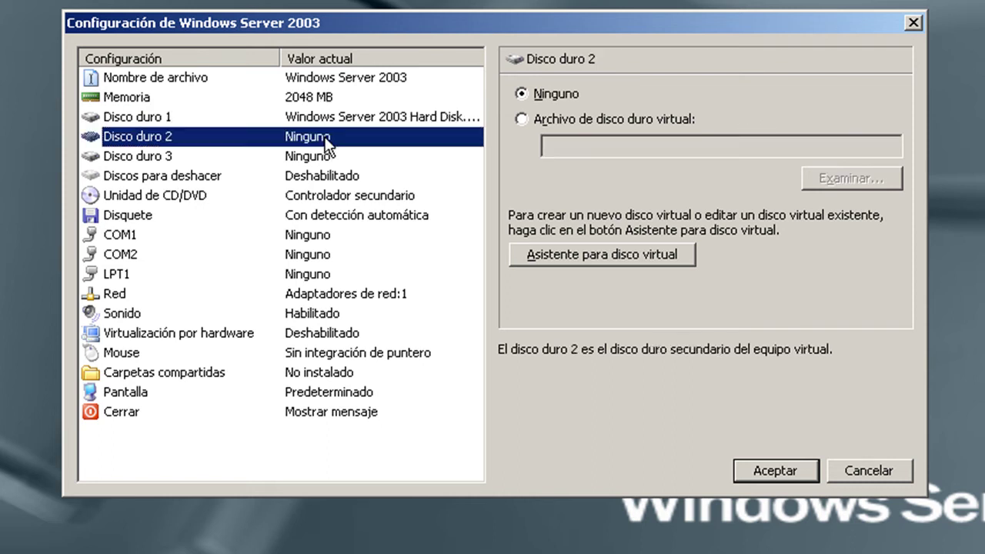
pyautogui.click(323, 157)
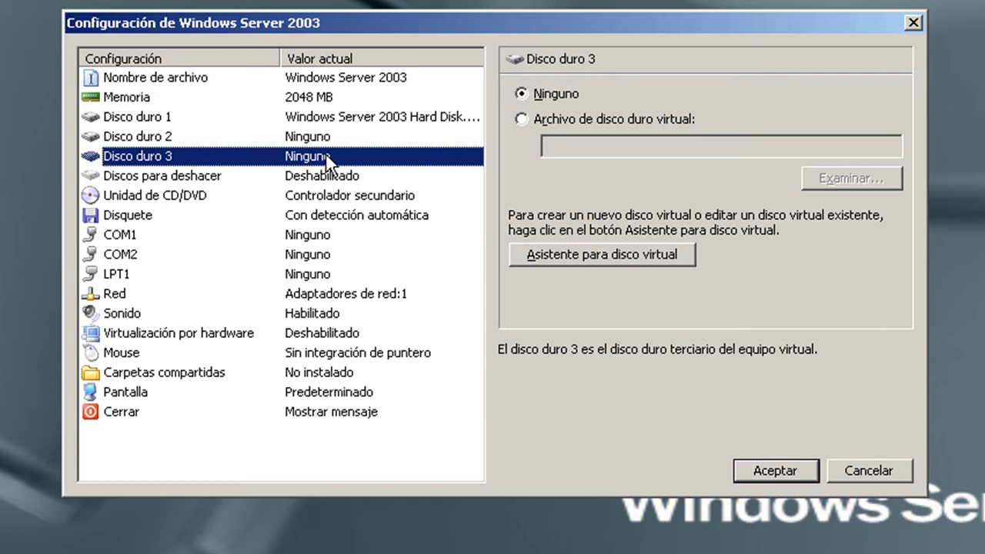
pyautogui.click(334, 143)
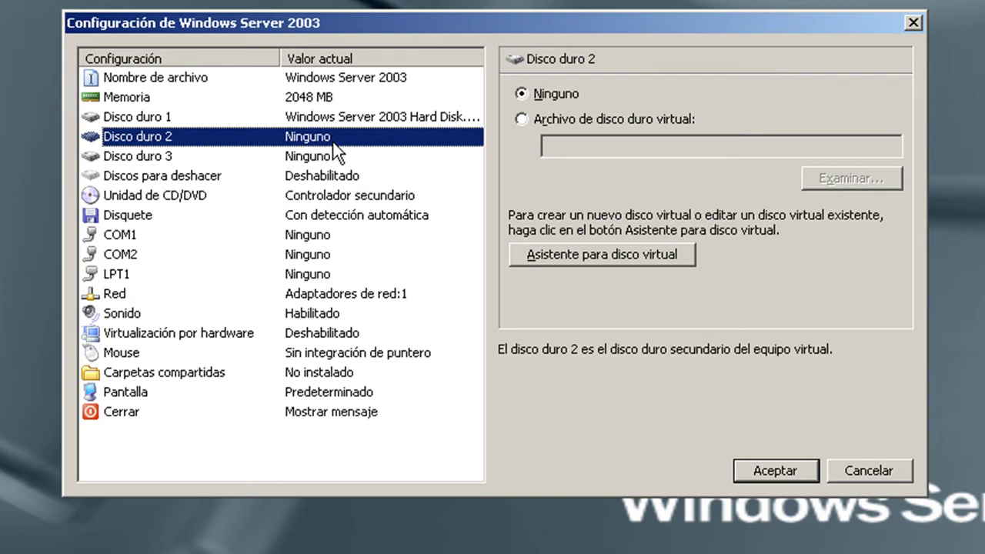
# Step: Examine the virtual machine's undo disks, CD/DVD drive, floppy, COM1, COM2, LPT1 and network settings
pyautogui.click(334, 176)
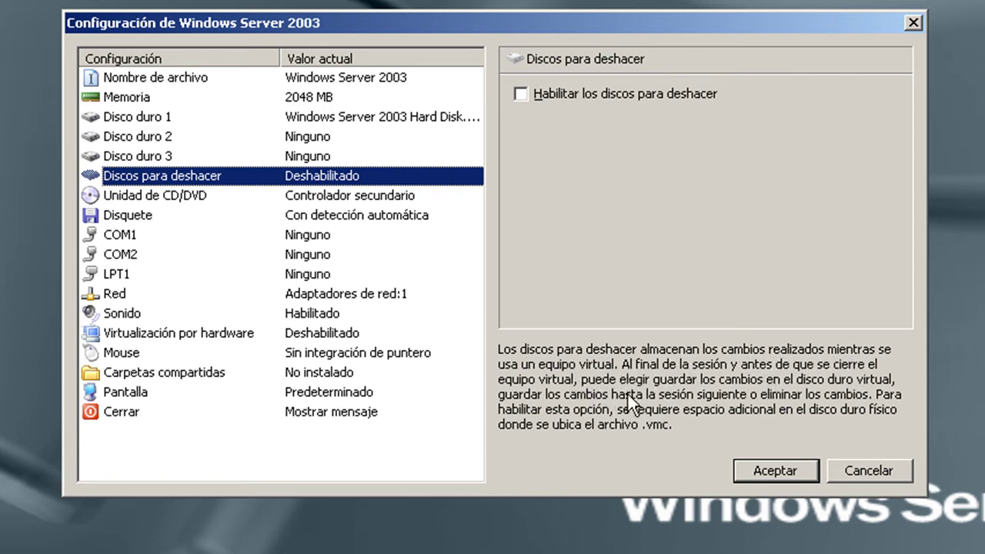
pyautogui.click(390, 203)
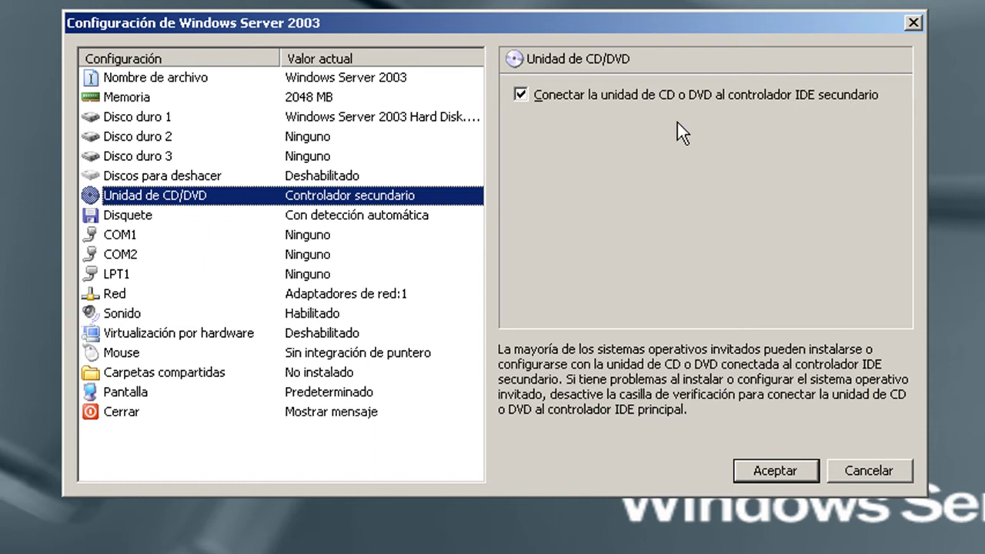
pyautogui.click(417, 220)
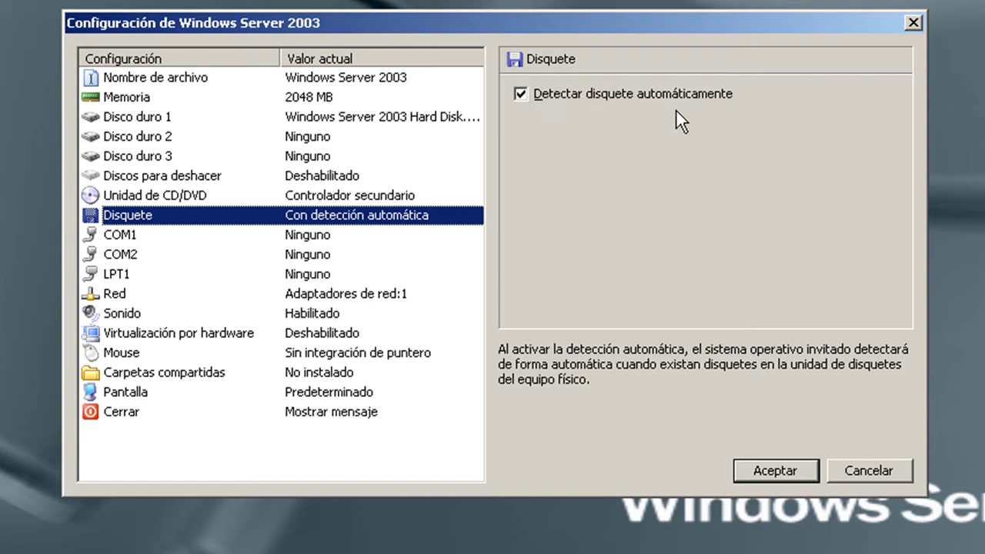
pyautogui.click(346, 237)
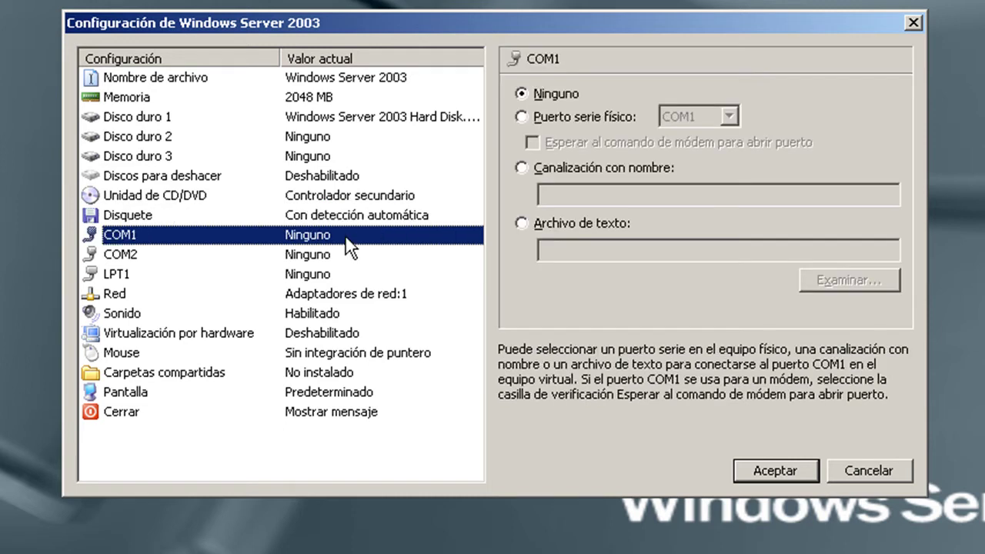
pyautogui.click(343, 256)
pyautogui.click(345, 269)
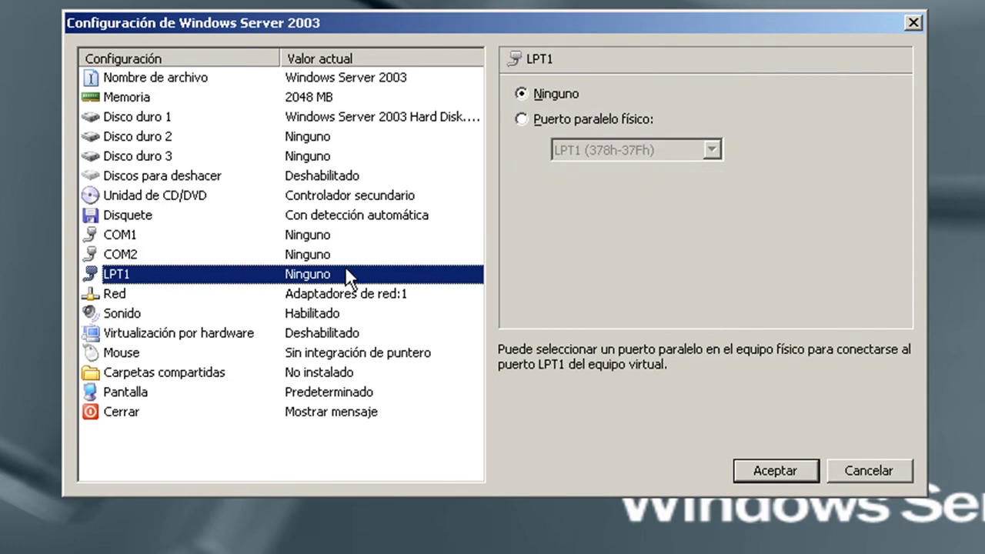
pyautogui.click(354, 293)
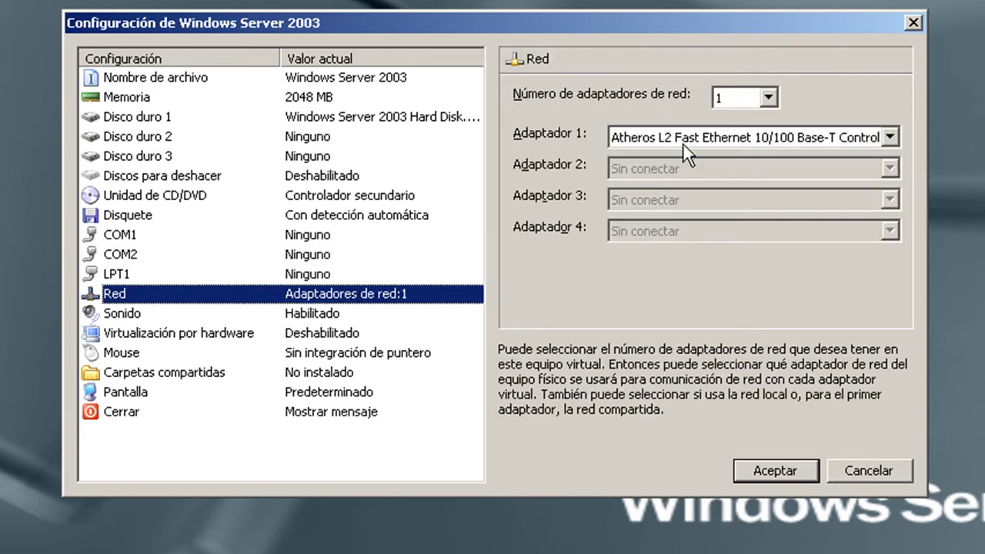
# Step: Try setting the number of network adapters to Ninguno and return it to 1
pyautogui.click(734, 101)
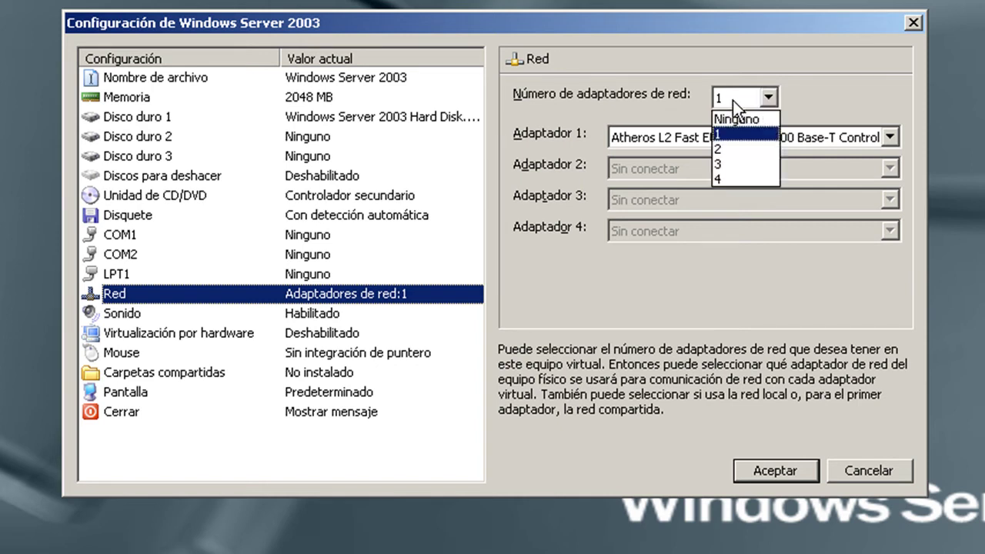
pyautogui.click(735, 115)
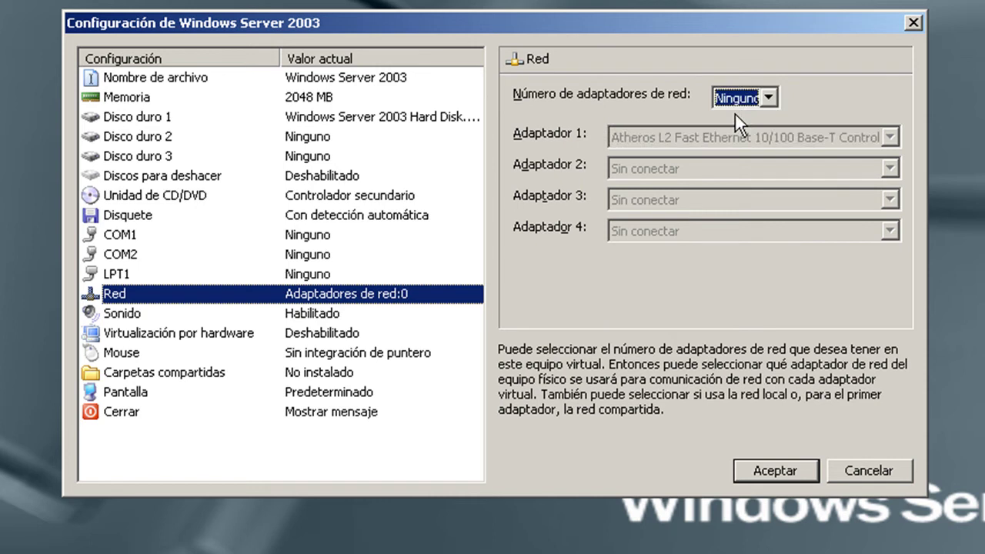
pyautogui.click(740, 100)
pyautogui.click(737, 132)
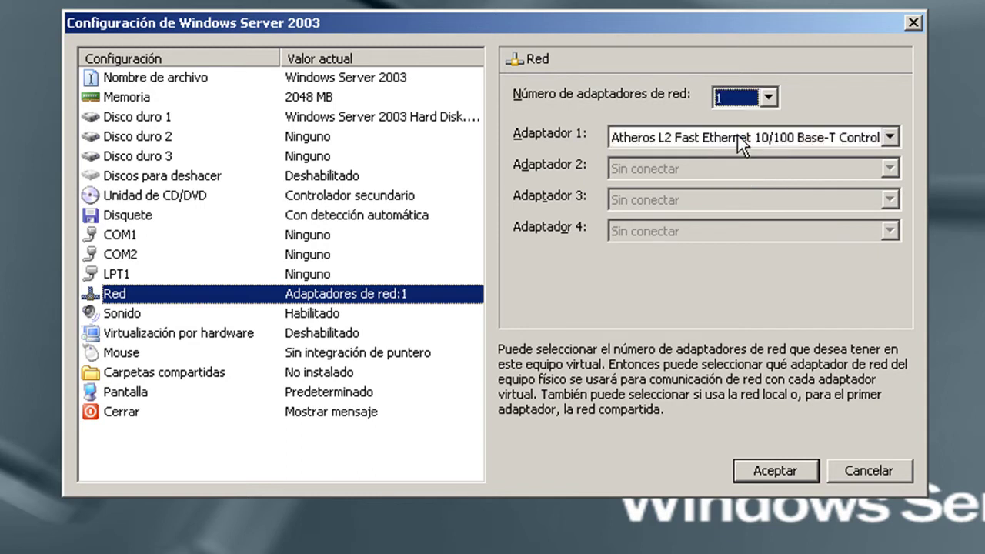
# Step: Try Sin conectar and Local solamente for network adapter 1 and set it back to the Atheros L2 Fast Ethernet controller
pyautogui.click(738, 137)
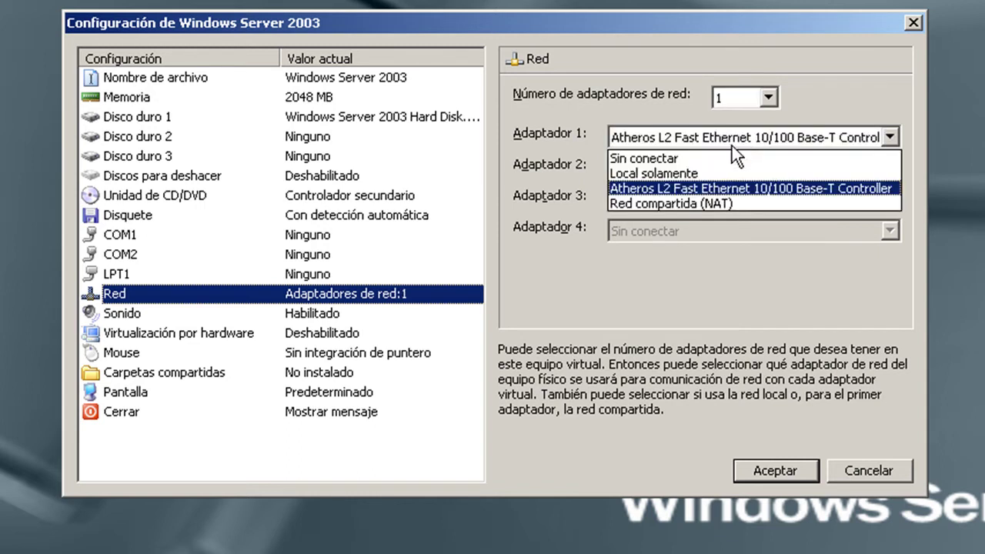
pyautogui.click(634, 159)
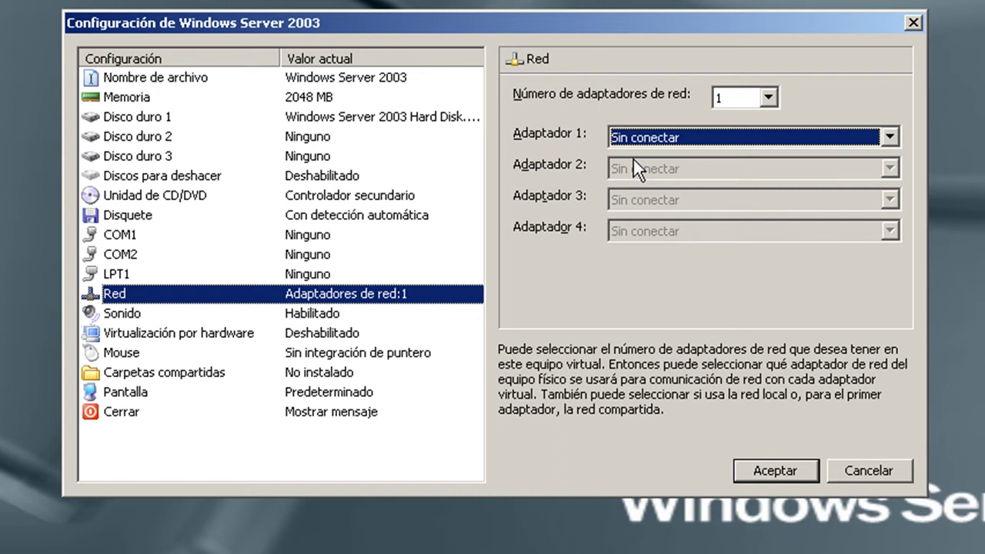
pyautogui.click(664, 139)
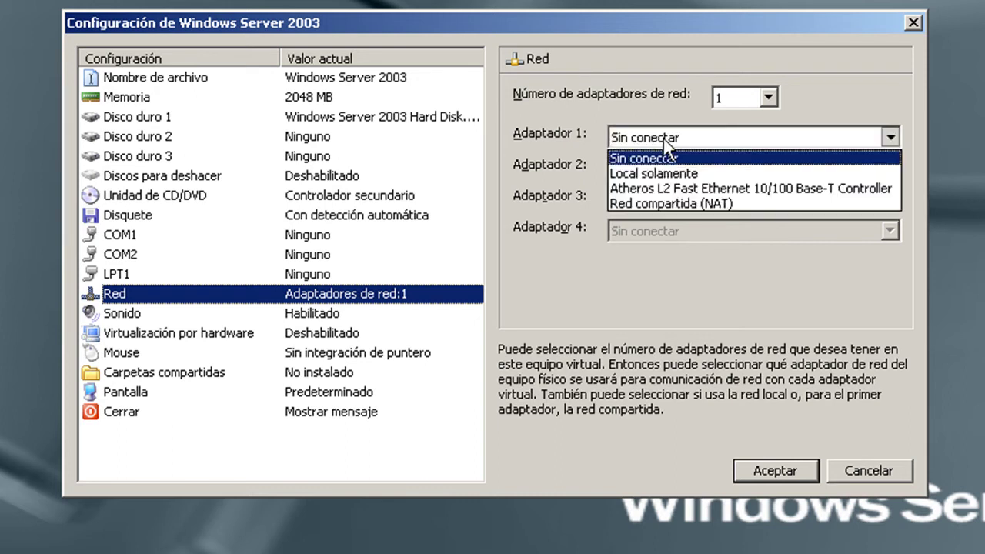
pyautogui.click(673, 174)
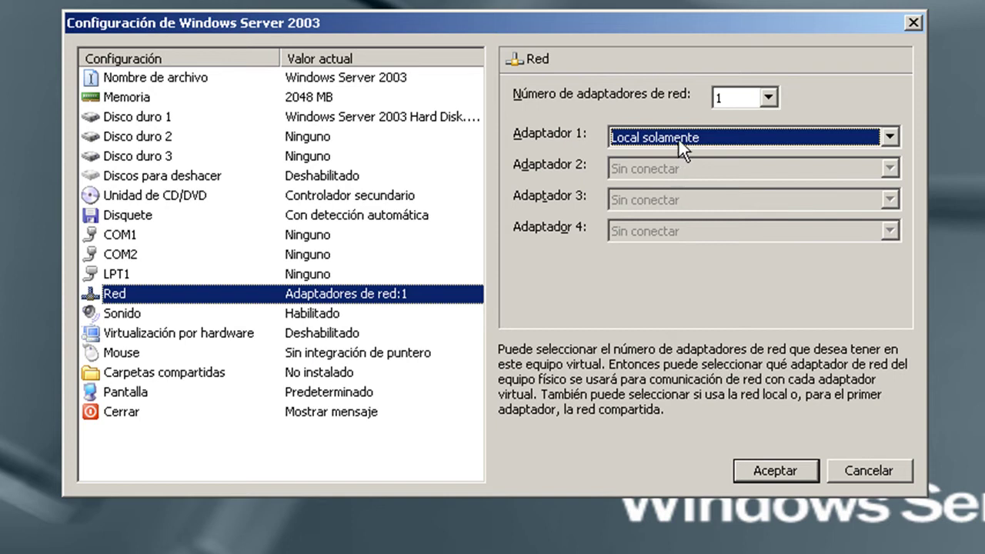
pyautogui.click(679, 140)
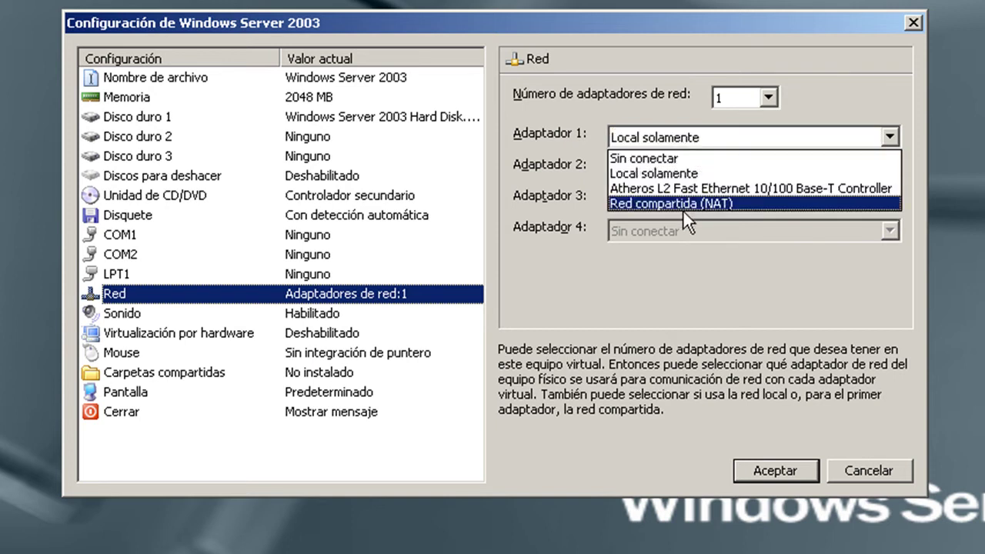
pyautogui.click(640, 190)
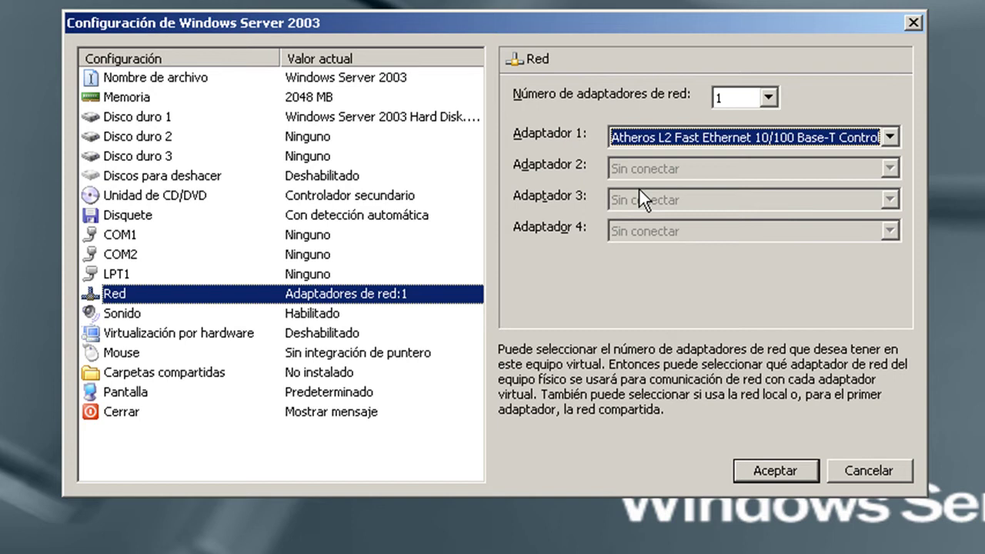
# Step: Set network adapter 1 to Red compartida (NAT)
pyautogui.click(663, 139)
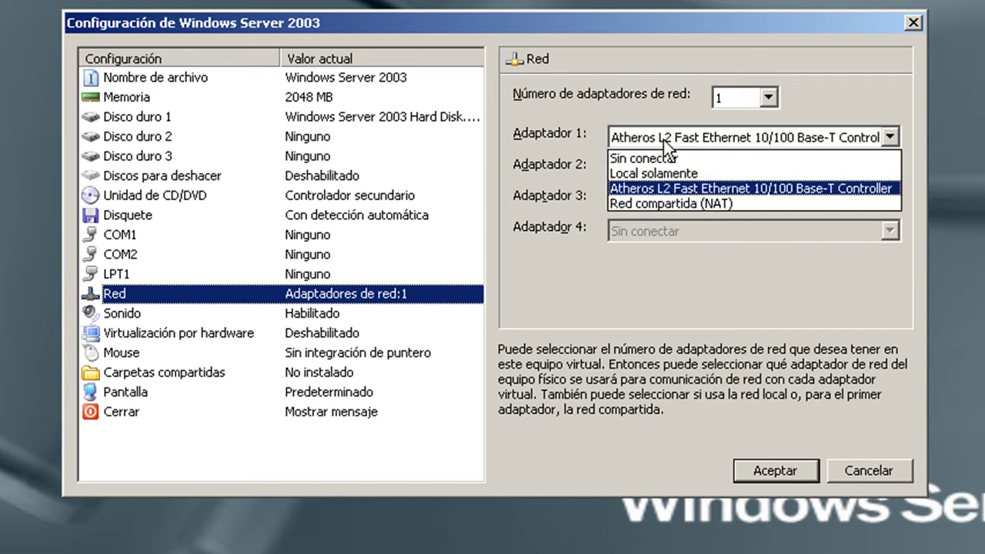
pyautogui.click(661, 202)
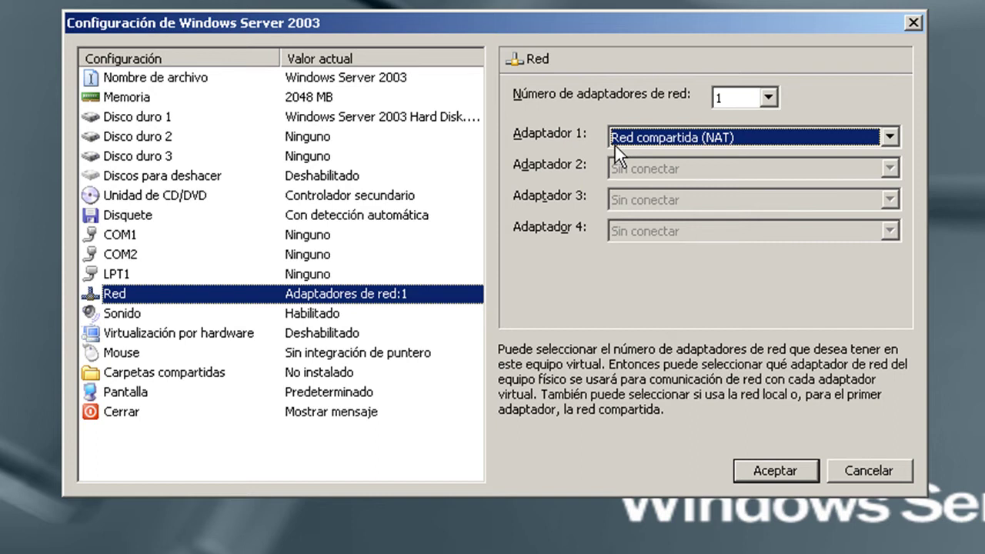
# Step: Set network adapter 1 to the Atheros L2 Fast Ethernet 10/100 Base-T Controller
pyautogui.click(615, 146)
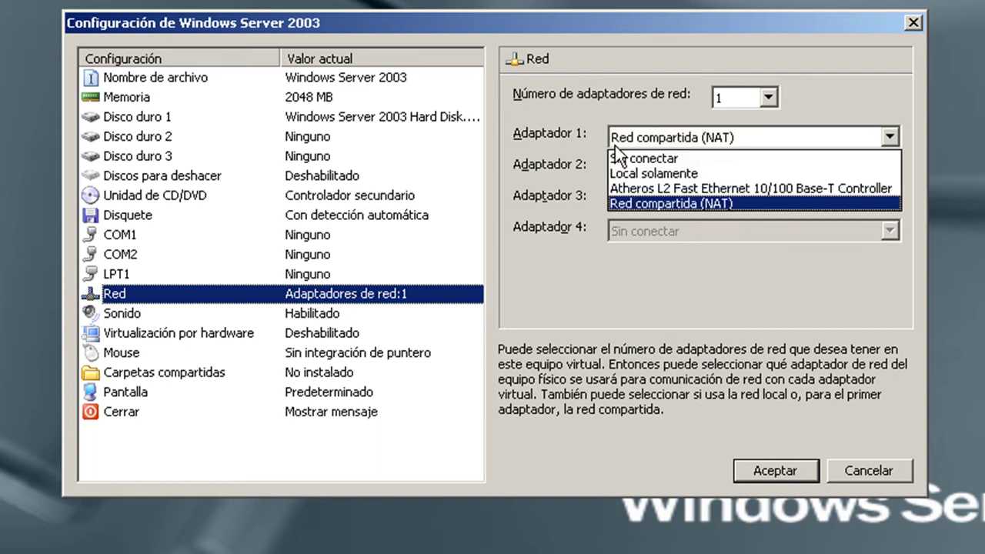
pyautogui.click(637, 189)
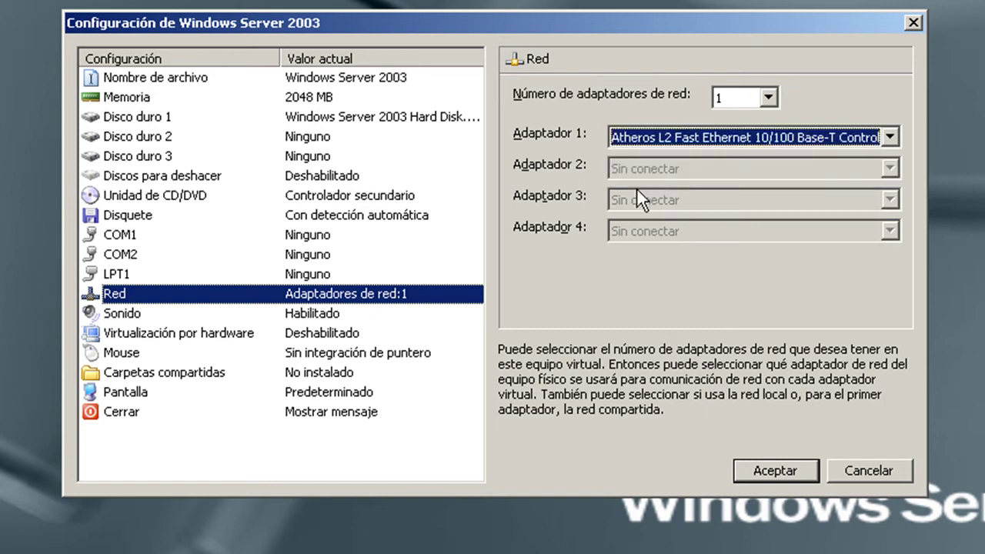
pyautogui.click(678, 133)
pyautogui.click(678, 133)
pyautogui.click(678, 133)
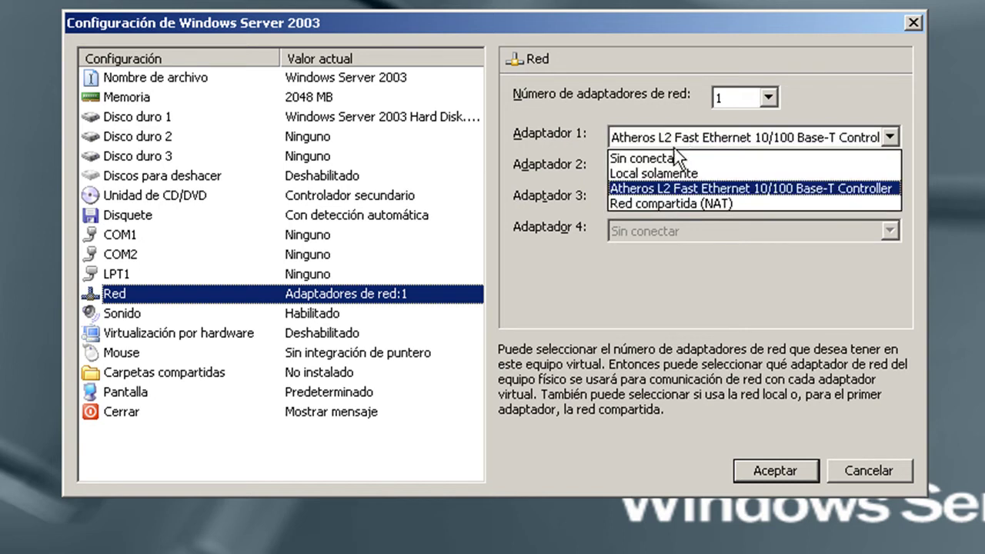
pyautogui.click(668, 191)
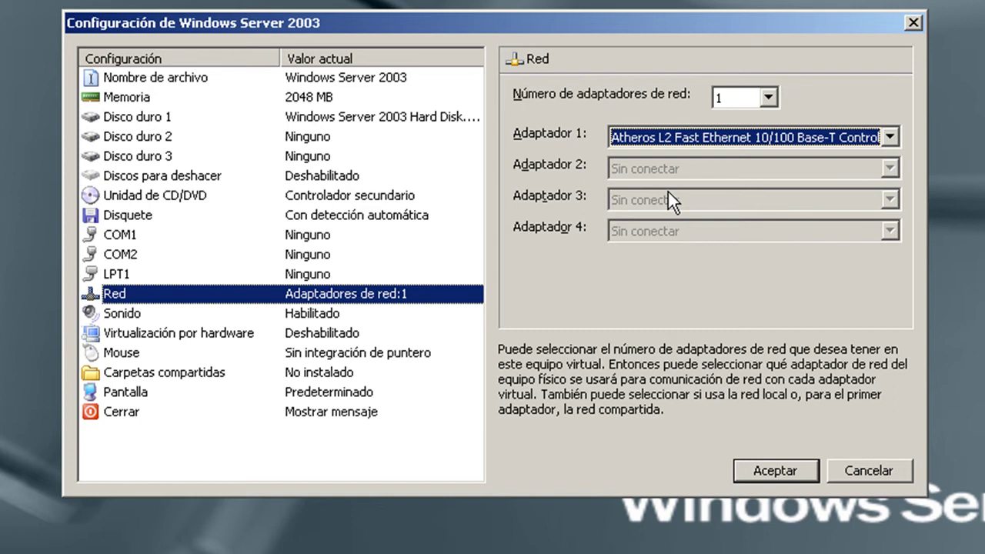
pyautogui.click(717, 136)
pyautogui.click(717, 139)
# Step: Try setting the number of network adapters to 2, 3 and 4
pyautogui.click(745, 98)
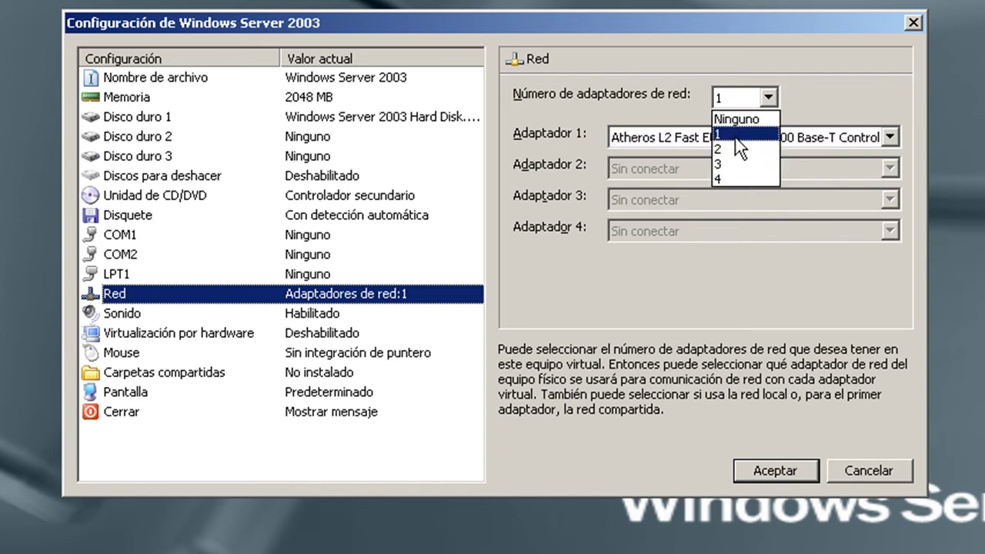
pyautogui.click(735, 153)
pyautogui.click(742, 92)
pyautogui.click(738, 164)
pyautogui.click(744, 99)
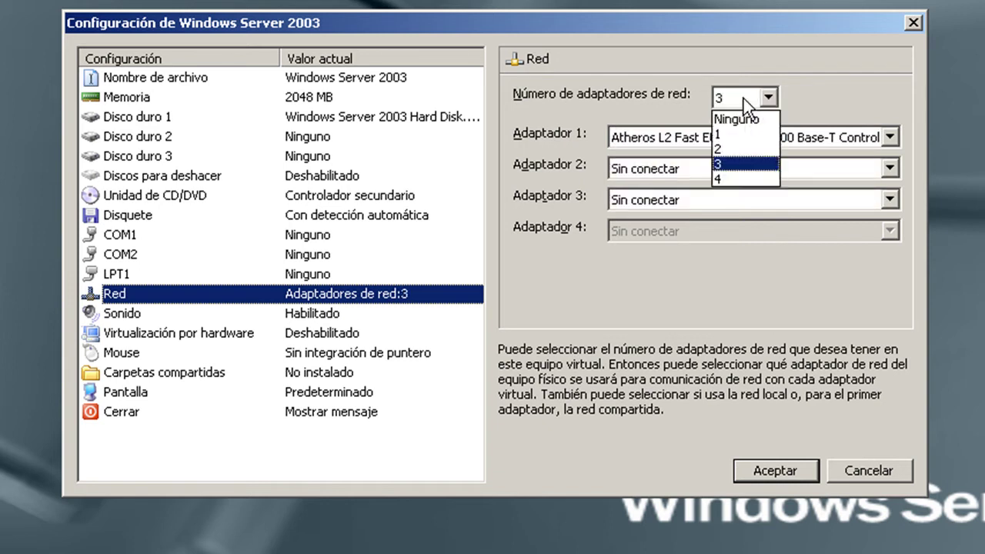
pyautogui.click(745, 174)
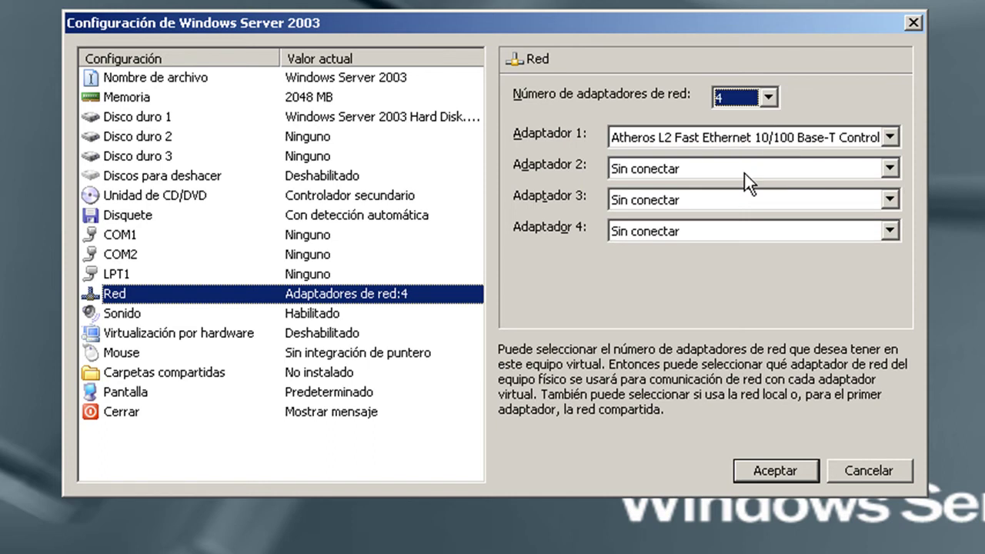
# Step: Try assigning the Atheros L2 Fast Ethernet controller to adapters 2, 3 and 4, and return the number of adapters to 1
pyautogui.click(744, 173)
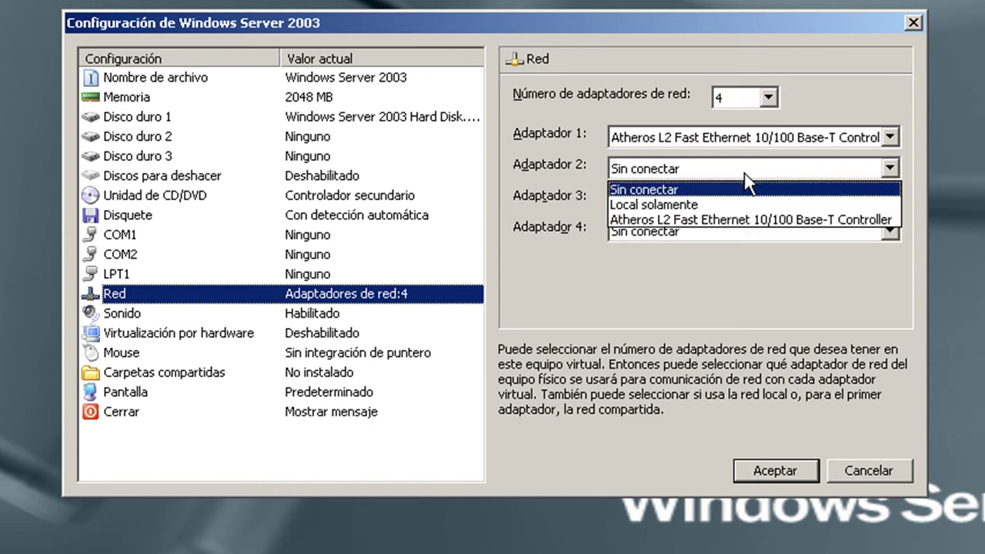
pyautogui.click(741, 219)
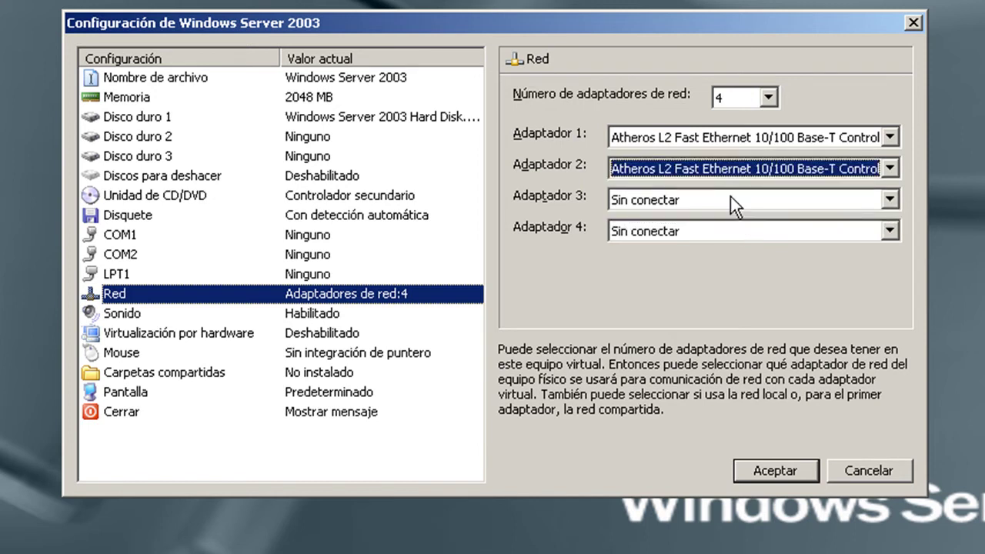
pyautogui.click(731, 199)
pyautogui.click(740, 251)
pyautogui.click(739, 233)
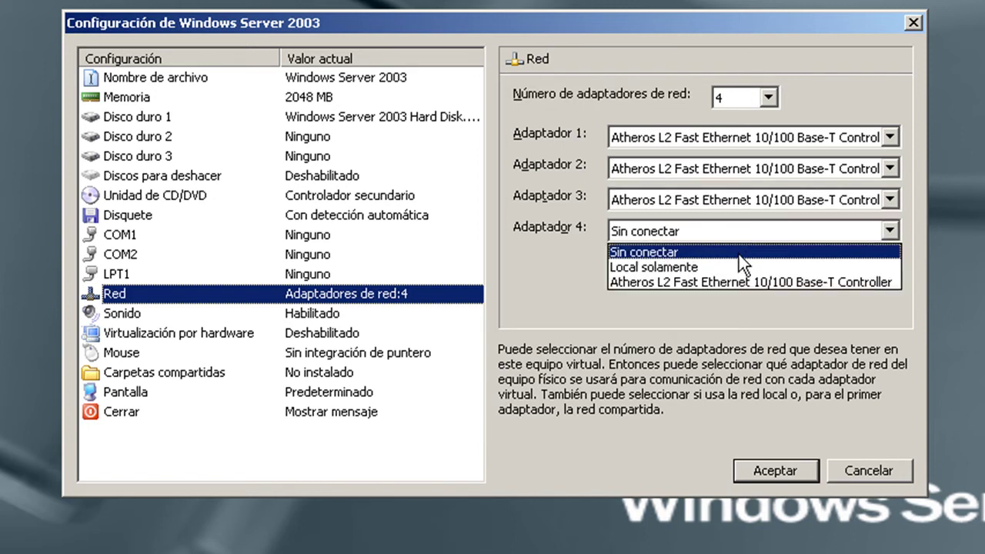
pyautogui.click(745, 282)
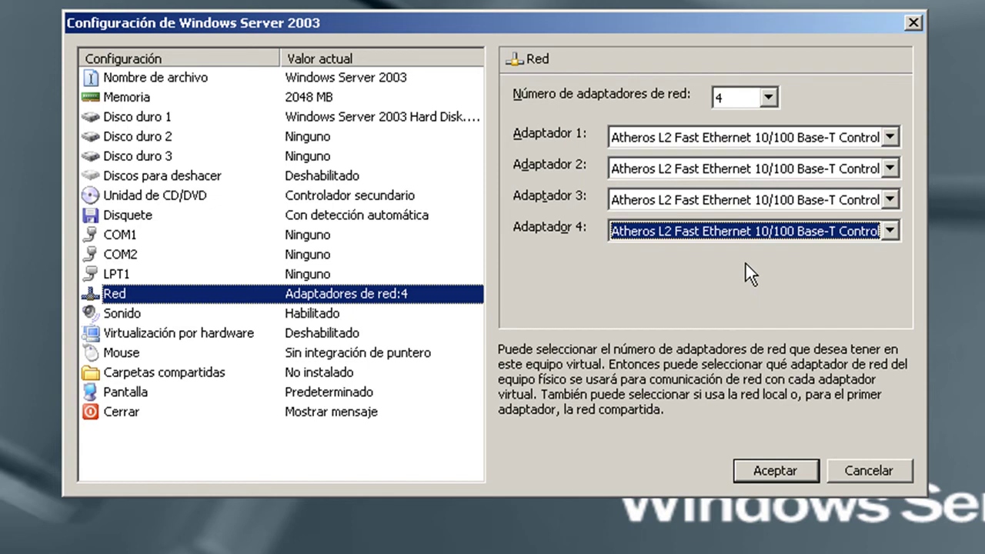
pyautogui.click(731, 97)
pyautogui.click(739, 132)
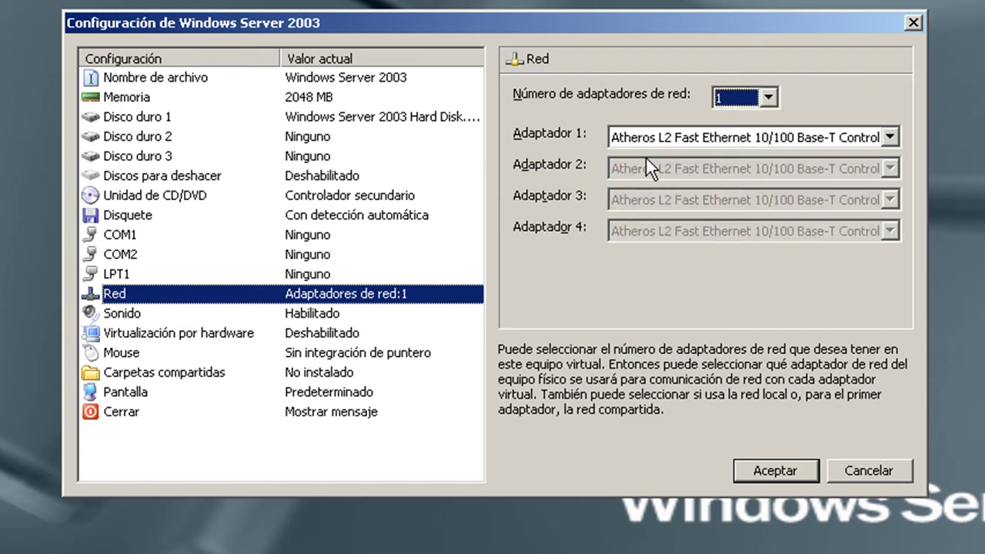
# Step: Try disabling the virtual machine's sound card and enable it again
pyautogui.click(373, 305)
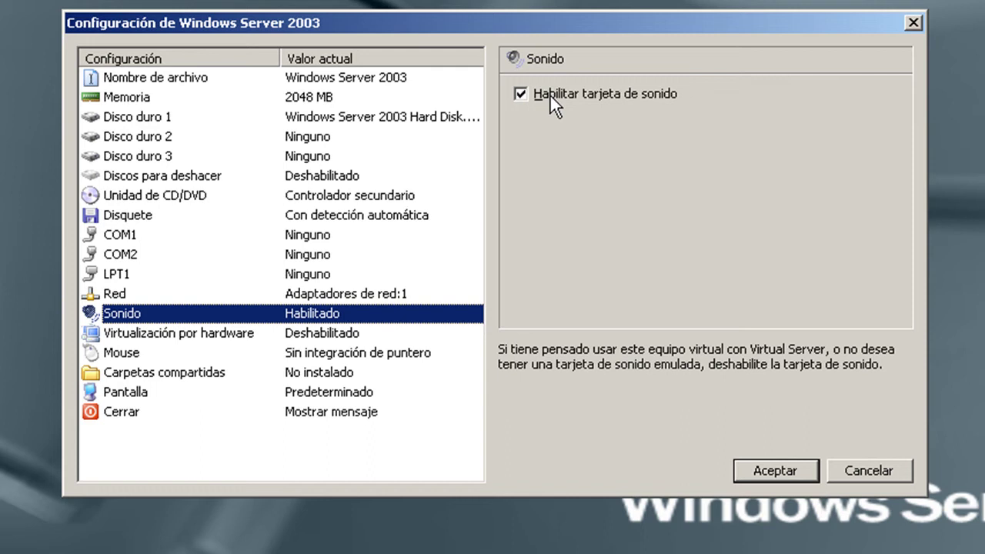
pyautogui.click(550, 96)
pyautogui.click(550, 95)
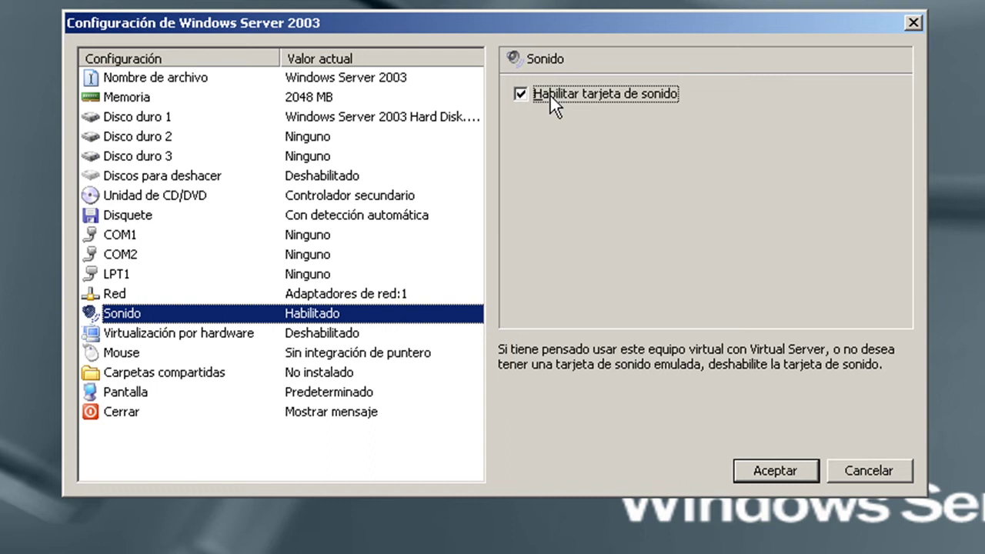
# Step: Examine the virtual machine's hardware virtualization, mouse and shared folders settings
pyautogui.click(336, 336)
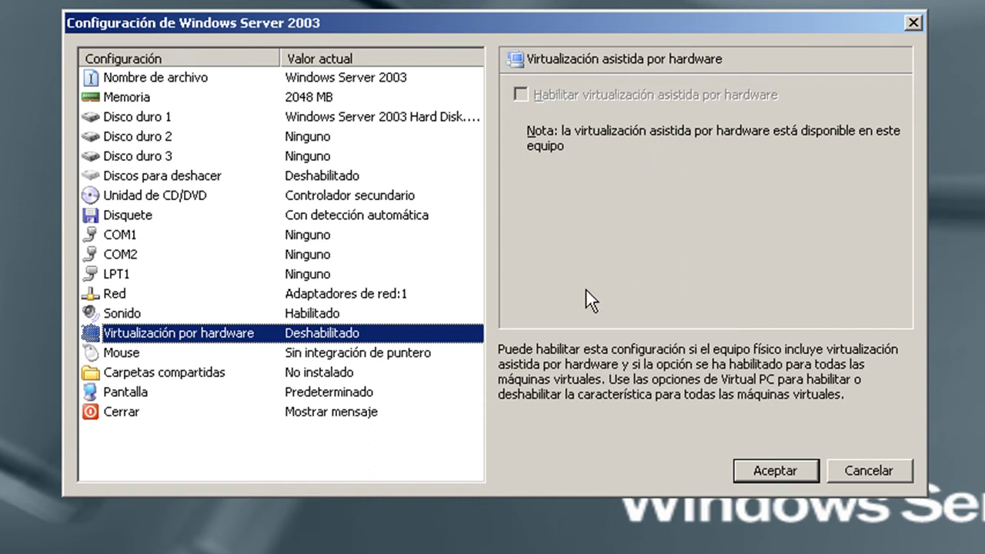
pyautogui.click(416, 356)
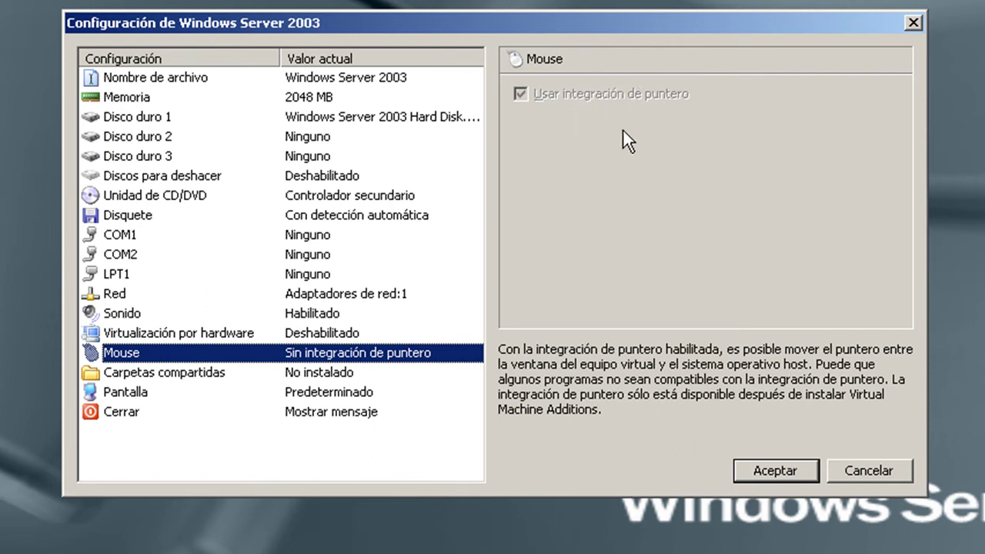
pyautogui.click(385, 374)
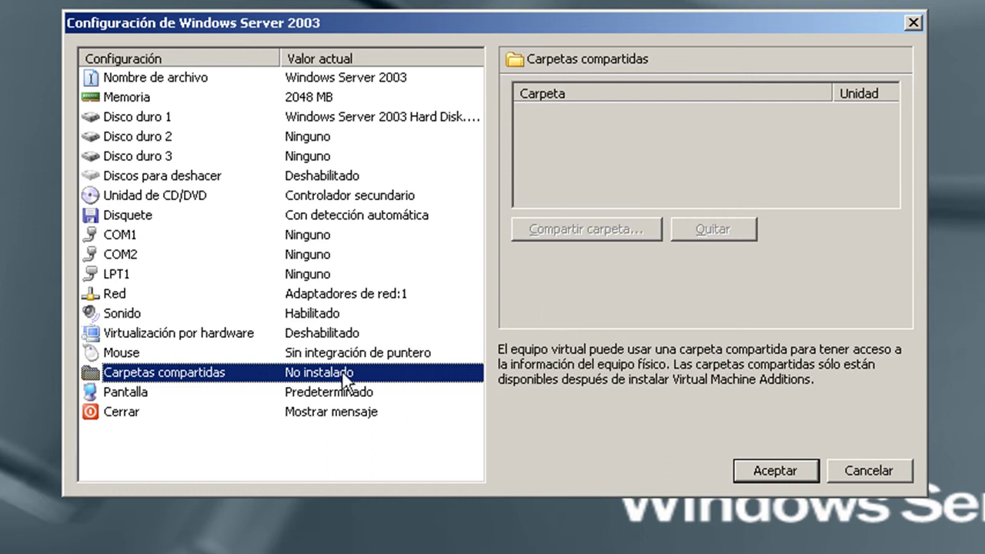
# Step: Try the always-start-in-full-screen display setting, turn it back off, and review the window resizing options, keeping Permitir cualquier resolución de pantalla
pyautogui.click(362, 393)
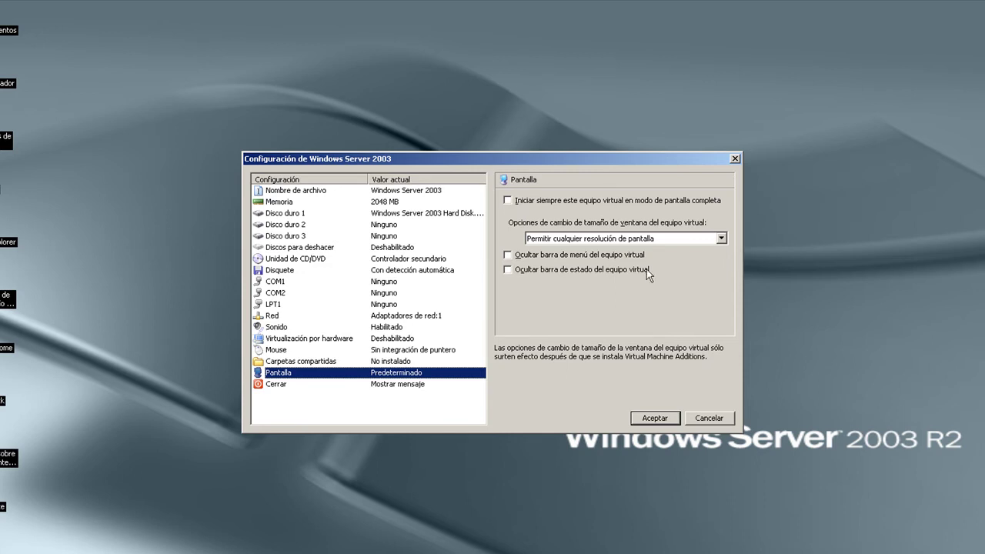
pyautogui.click(565, 201)
pyautogui.click(566, 202)
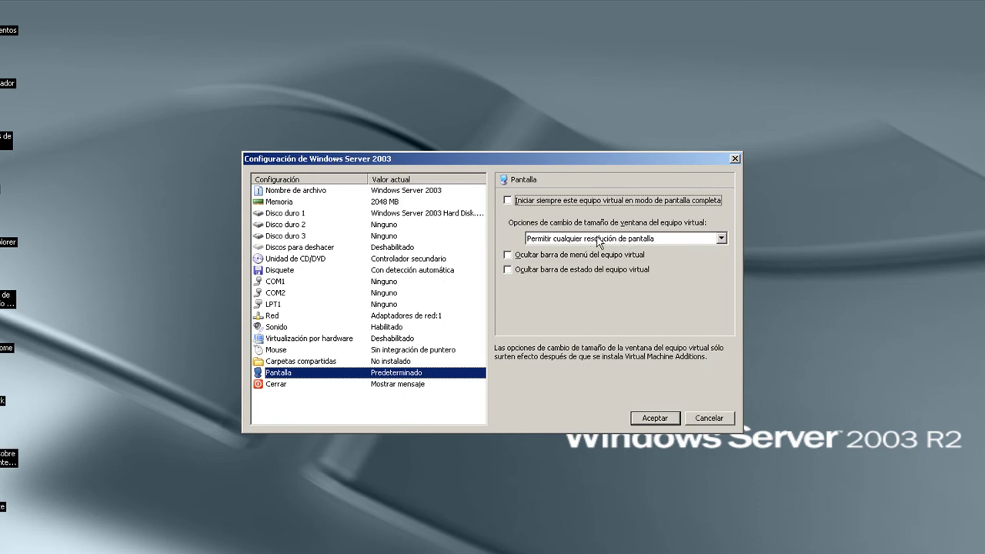
pyautogui.click(658, 241)
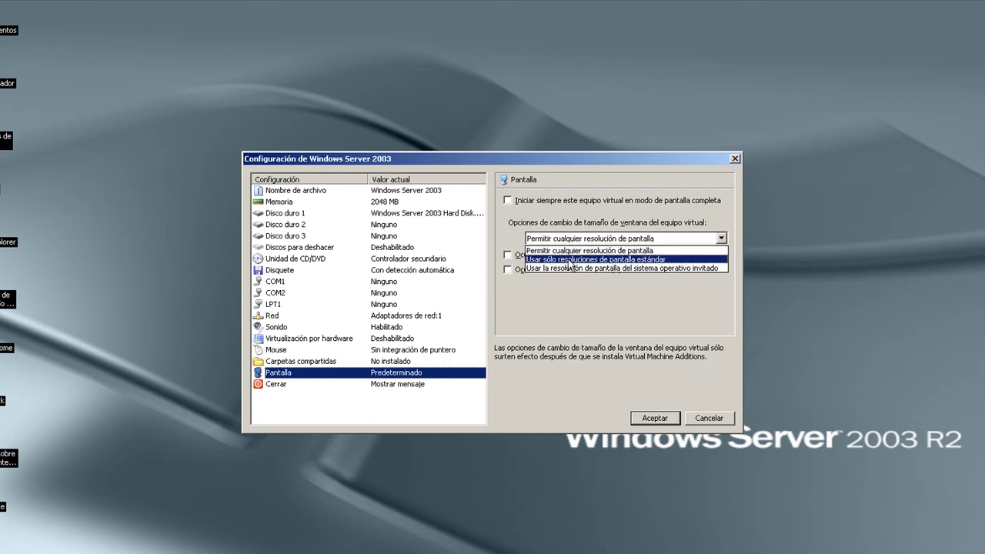
pyautogui.click(647, 242)
pyautogui.click(647, 241)
pyautogui.click(606, 250)
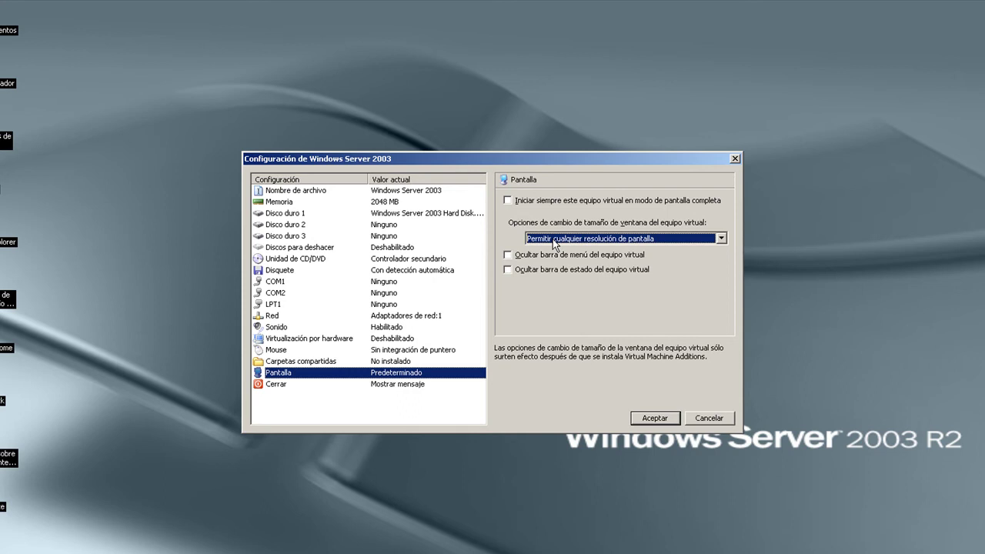
# Step: Try hiding the virtual machine's menu bar and status bar, turning each option back off
pyautogui.click(531, 257)
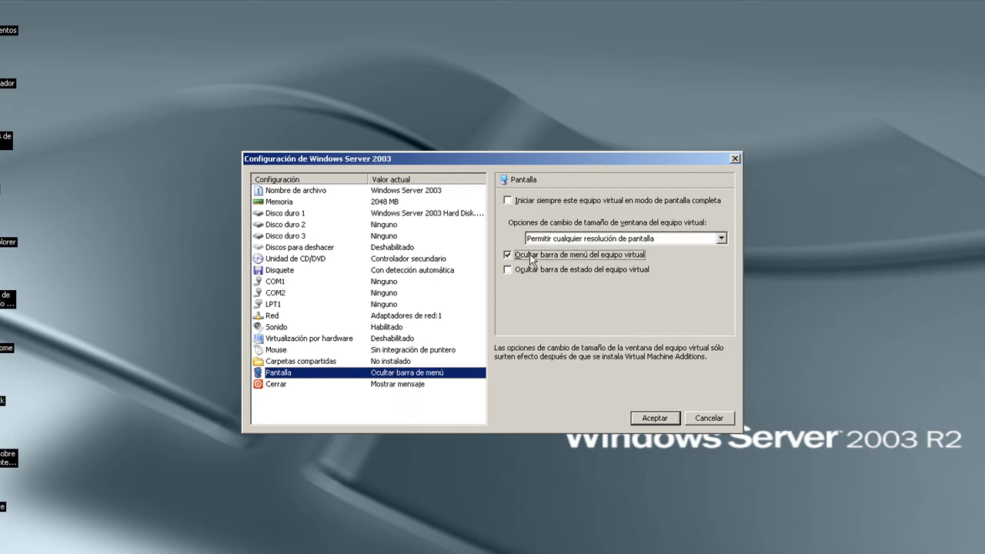
pyautogui.click(531, 259)
pyautogui.click(528, 270)
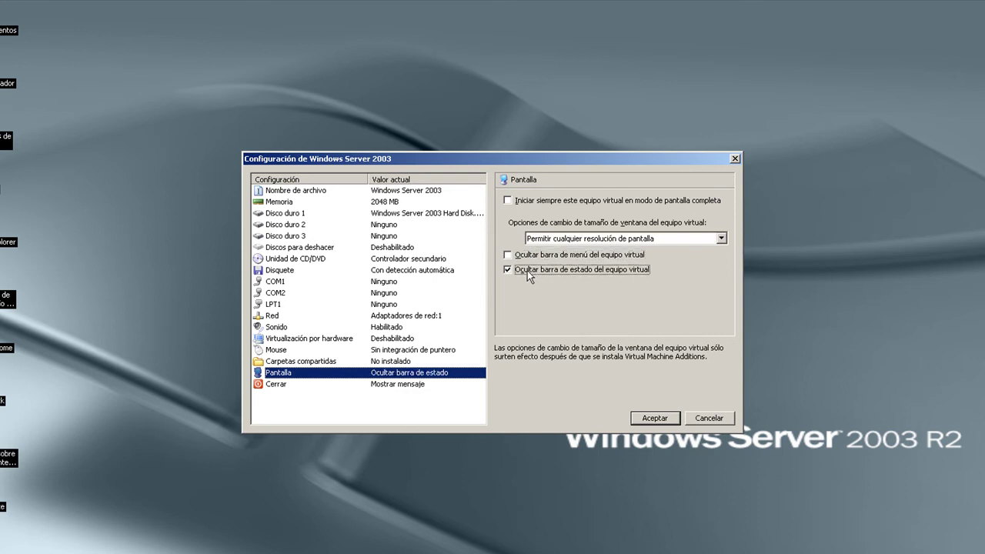
pyautogui.click(528, 271)
# Step: Review the virtual machine's closing options and accept its configuration
pyautogui.click(428, 389)
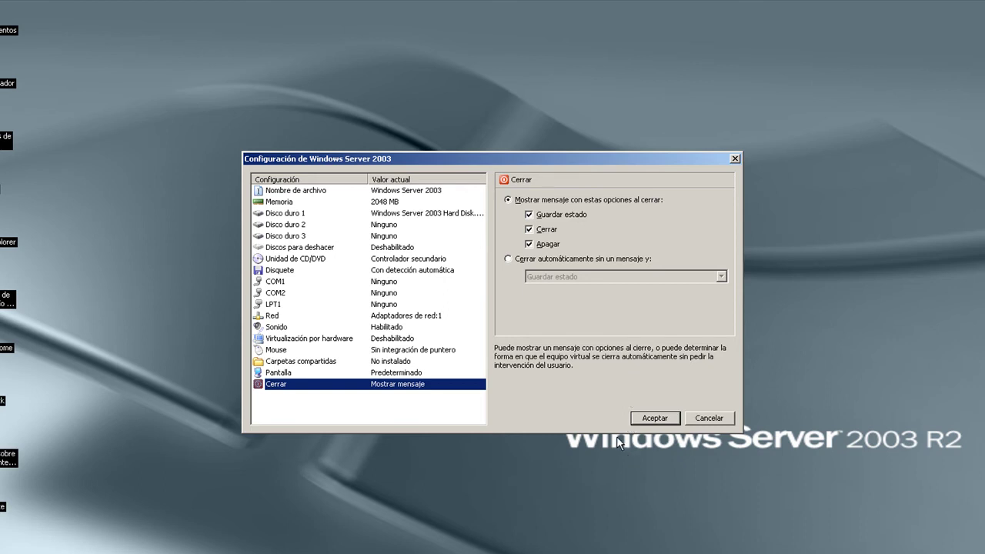
pyautogui.click(654, 419)
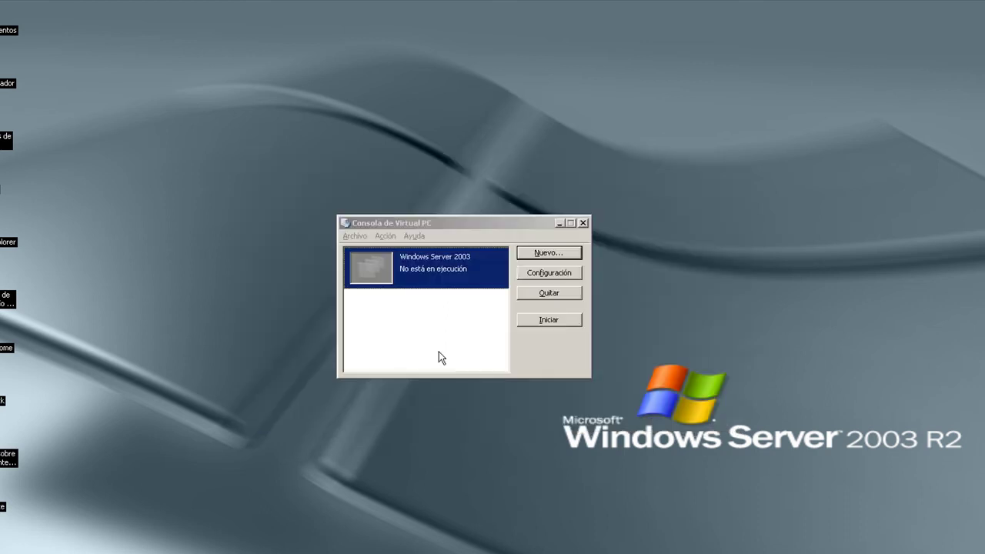
pyautogui.click(435, 265)
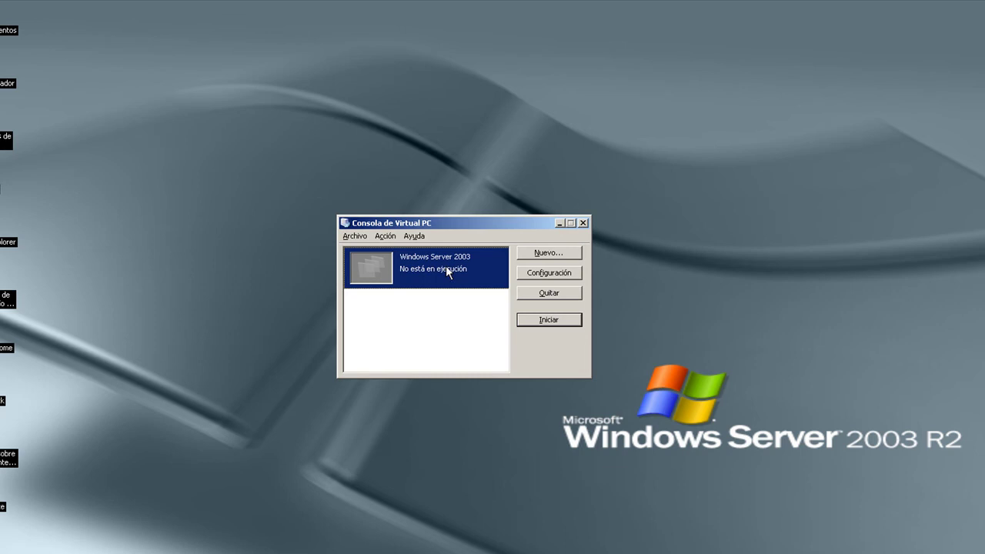
# Step: Open the Virtual PC global options and try turning off restoring virtual machines at startup, leaving it enabled
pyautogui.click(356, 237)
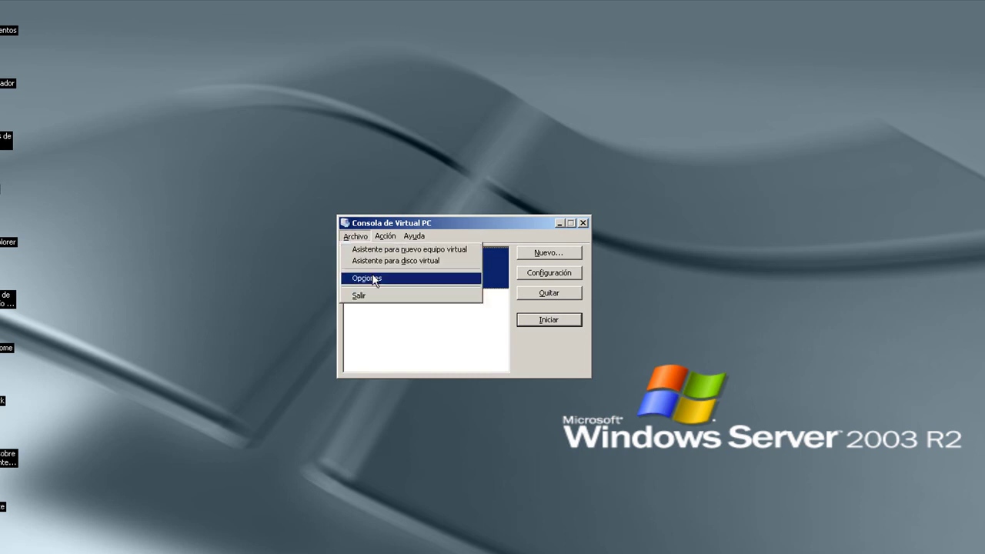
pyautogui.click(375, 280)
pyautogui.click(366, 257)
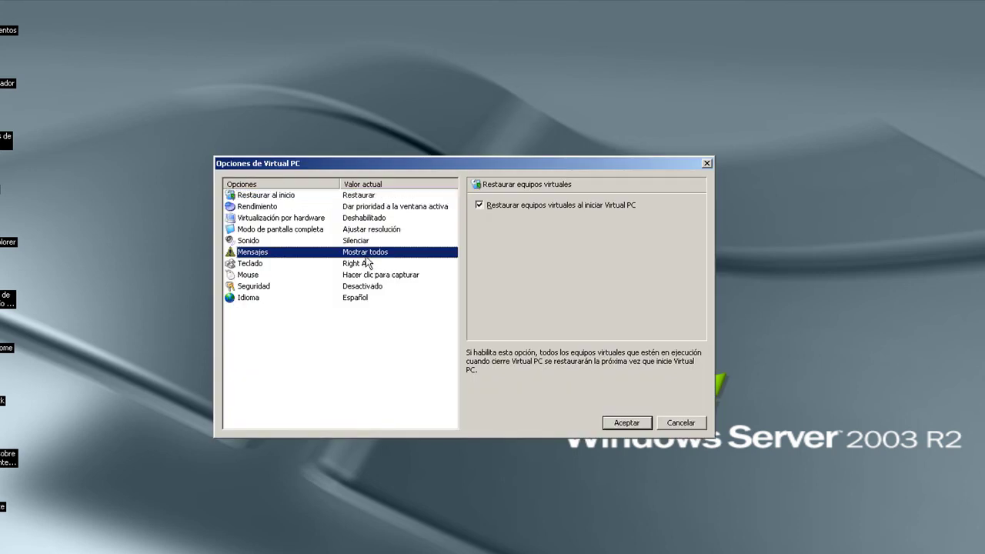
pyautogui.click(389, 196)
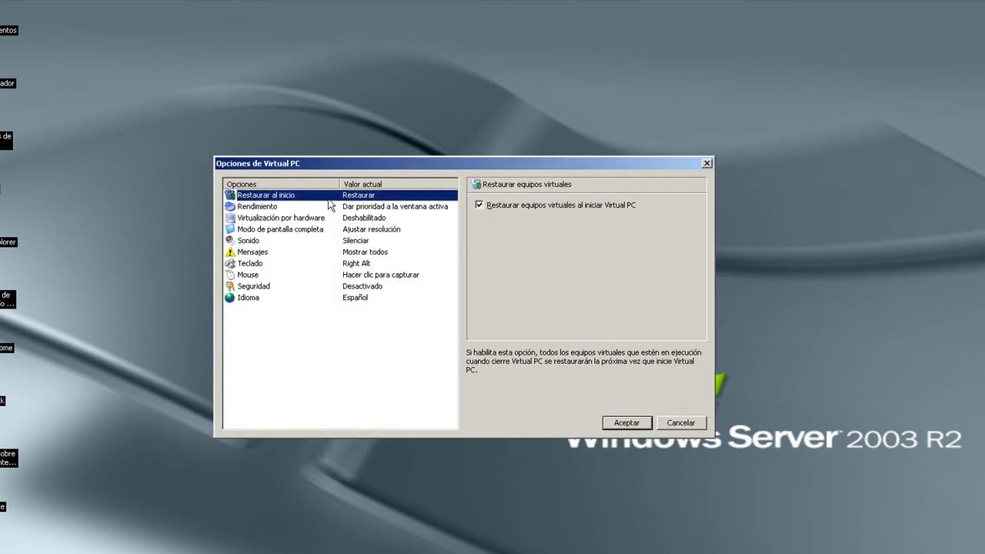
pyautogui.click(480, 206)
pyautogui.click(481, 207)
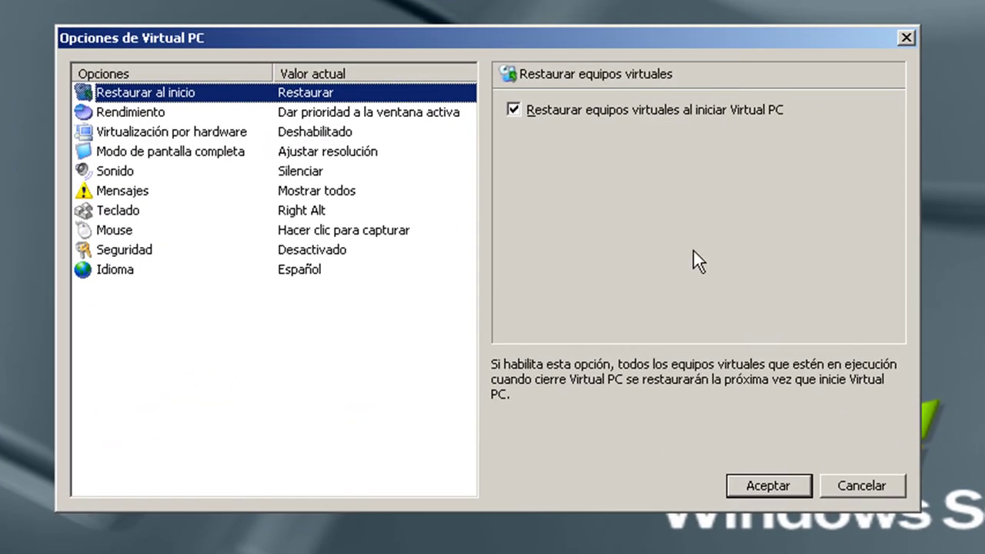
# Step: Configure performance so all running virtual machines receive equal CPU time and Virtual PC runs at maximum speed in the background
pyautogui.click(402, 115)
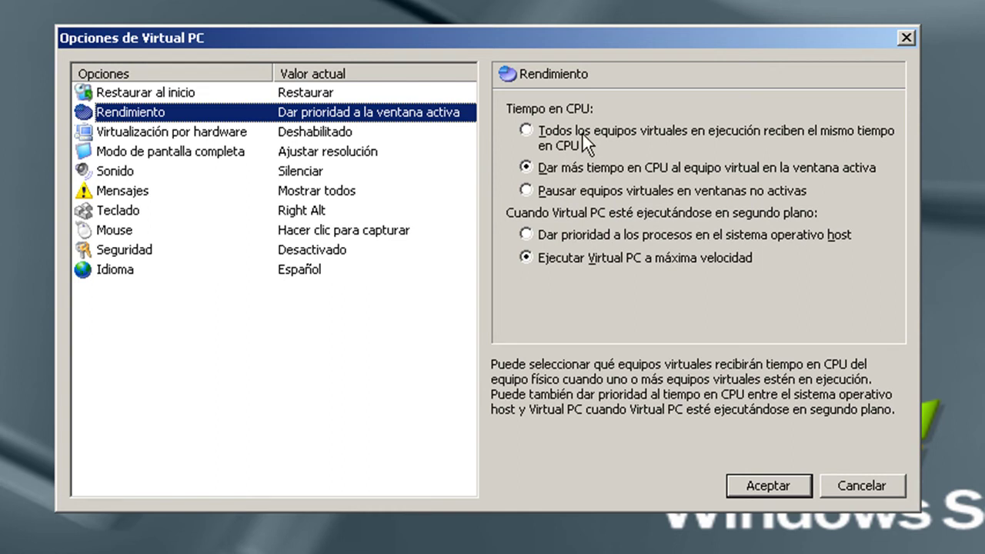
pyautogui.click(561, 174)
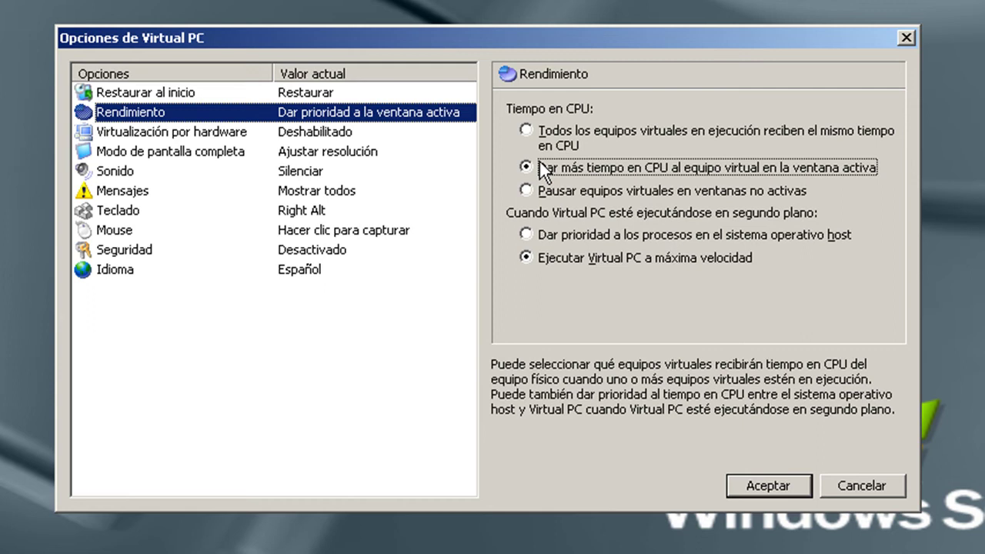
pyautogui.click(548, 189)
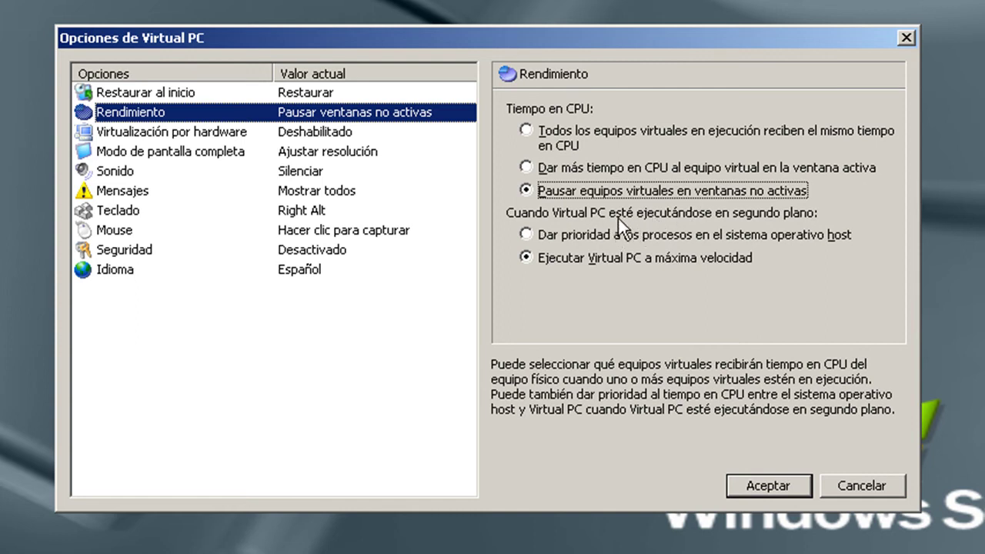
pyautogui.click(573, 138)
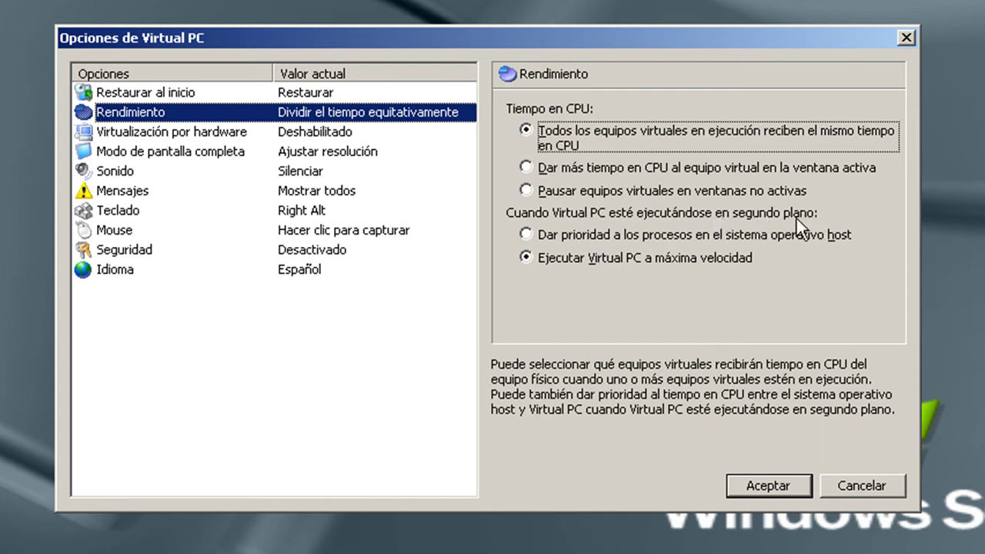
pyautogui.click(569, 258)
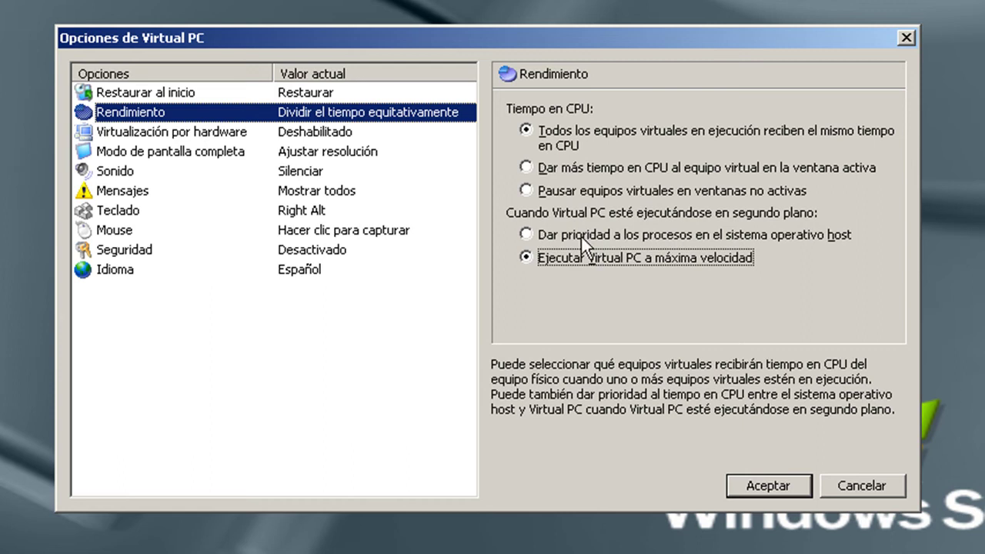
# Step: Try enabling hardware-assisted virtualization for all virtual machines, turning it back off
pyautogui.click(385, 137)
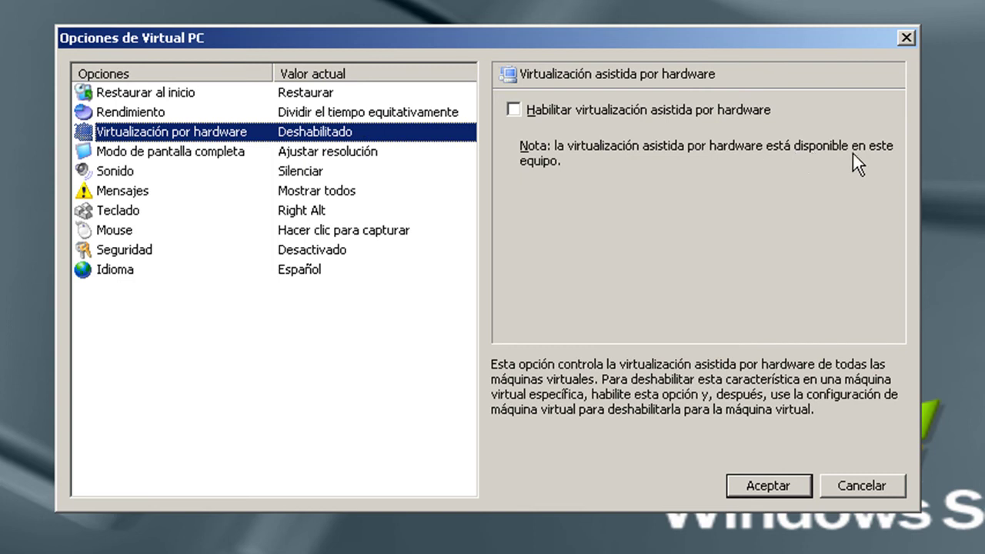
pyautogui.click(619, 110)
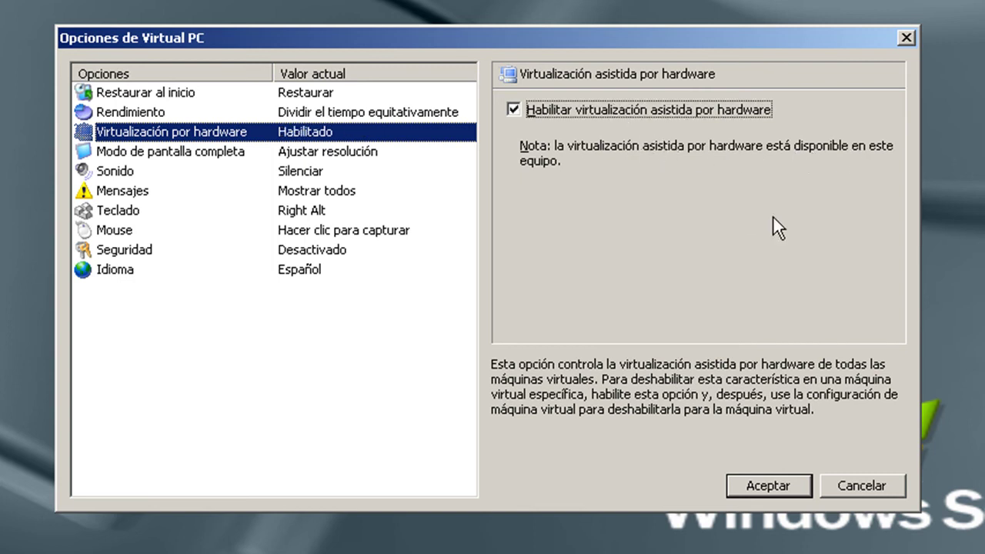
pyautogui.click(662, 110)
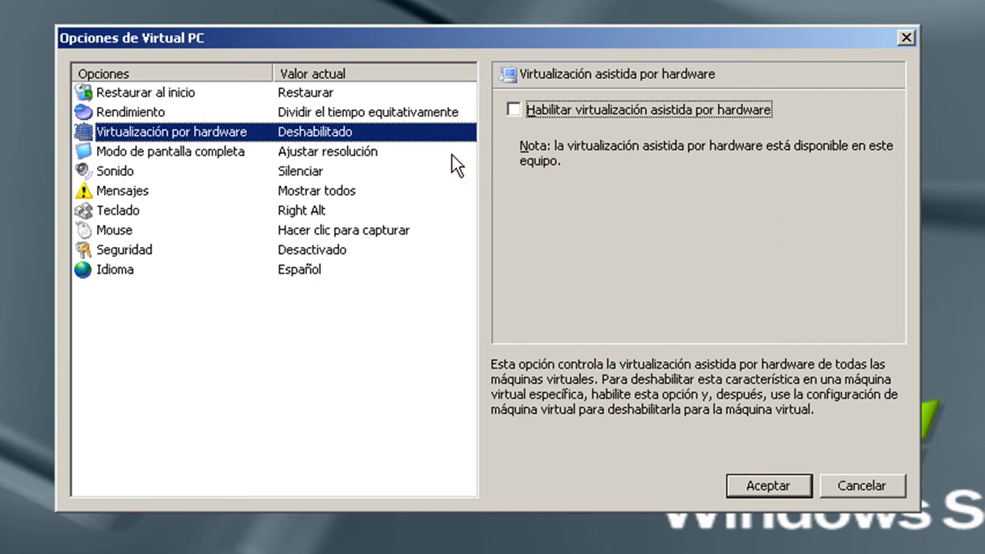
# Step: Check the full-screen mode option and turn off muting the sound of virtual machines in inactive windows
pyautogui.click(372, 154)
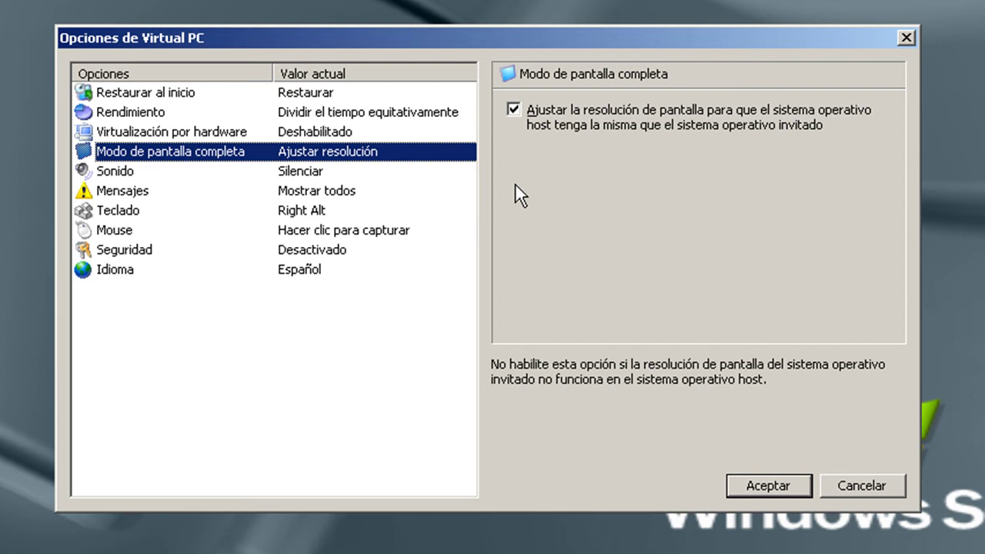
pyautogui.press('Down')
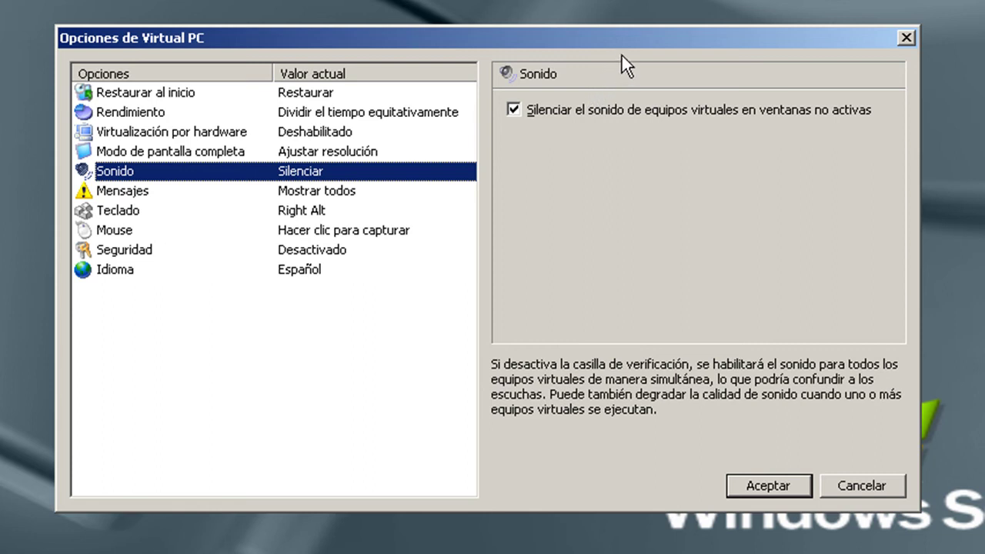
pyautogui.click(557, 115)
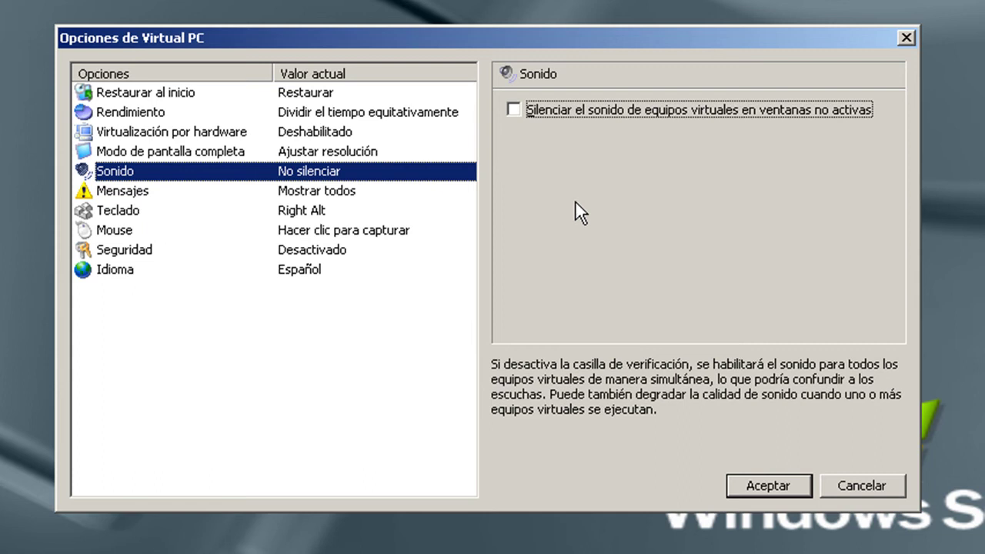
# Step: Set the host key to F12 and keep Windows key combinations allowed in the guest operating system
pyautogui.click(458, 191)
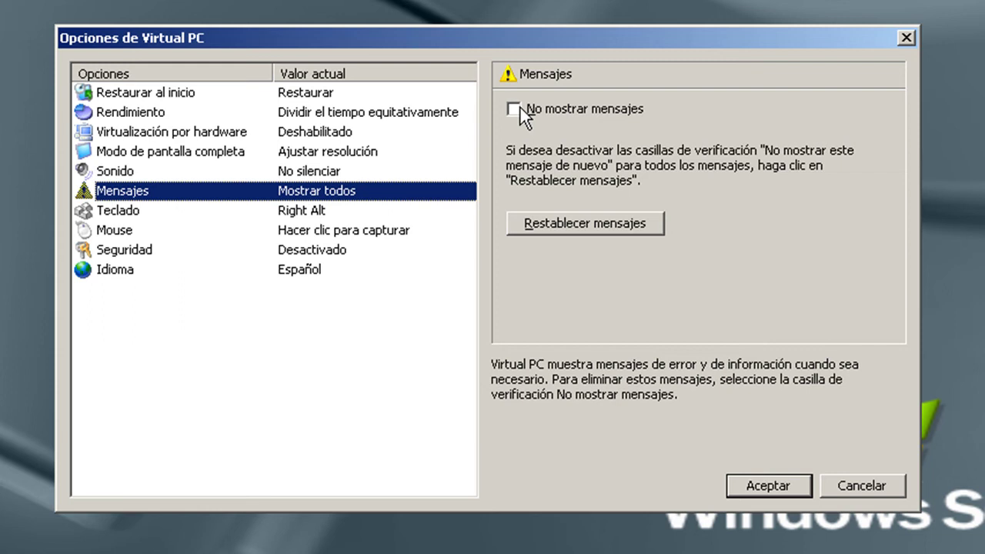
pyautogui.click(322, 210)
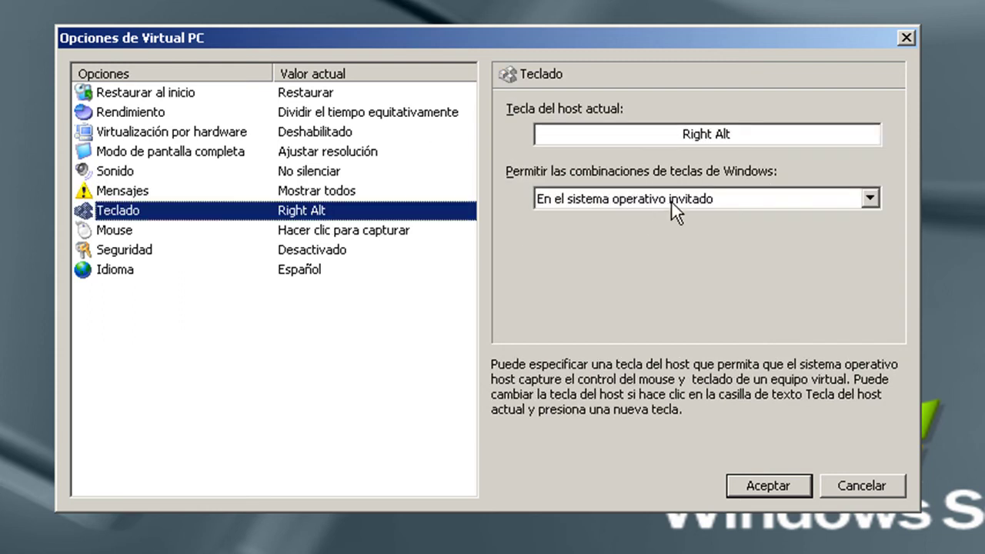
pyautogui.click(688, 139)
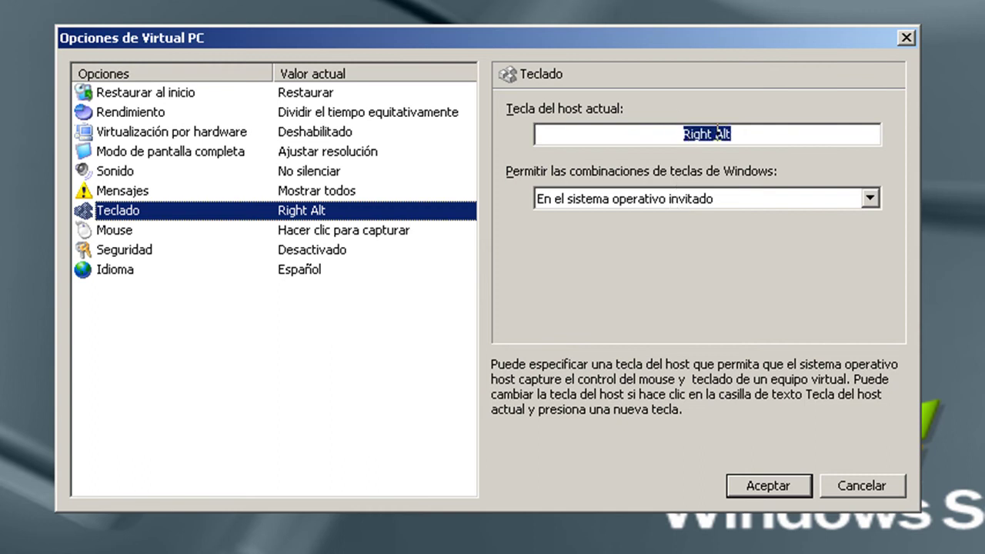
pyautogui.press('F12')
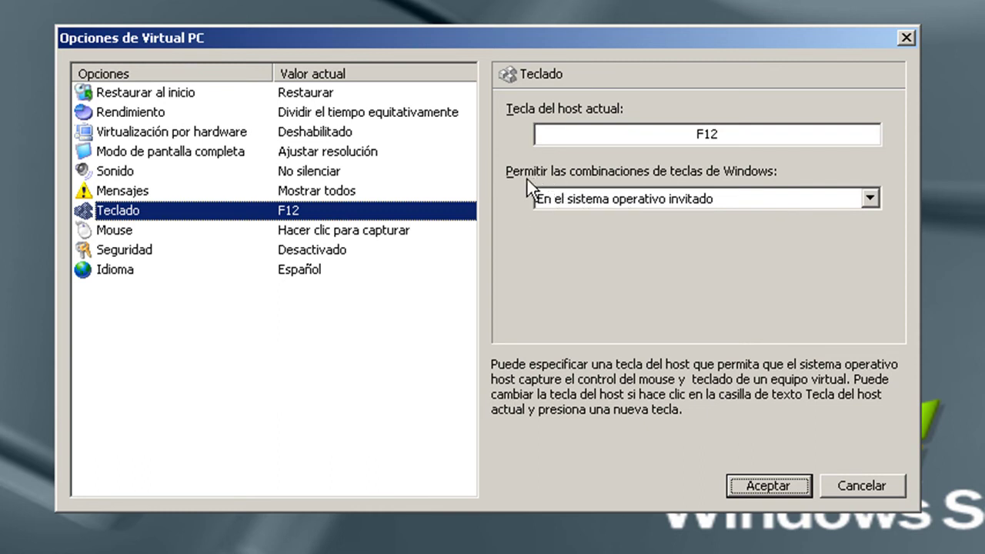
pyautogui.click(728, 198)
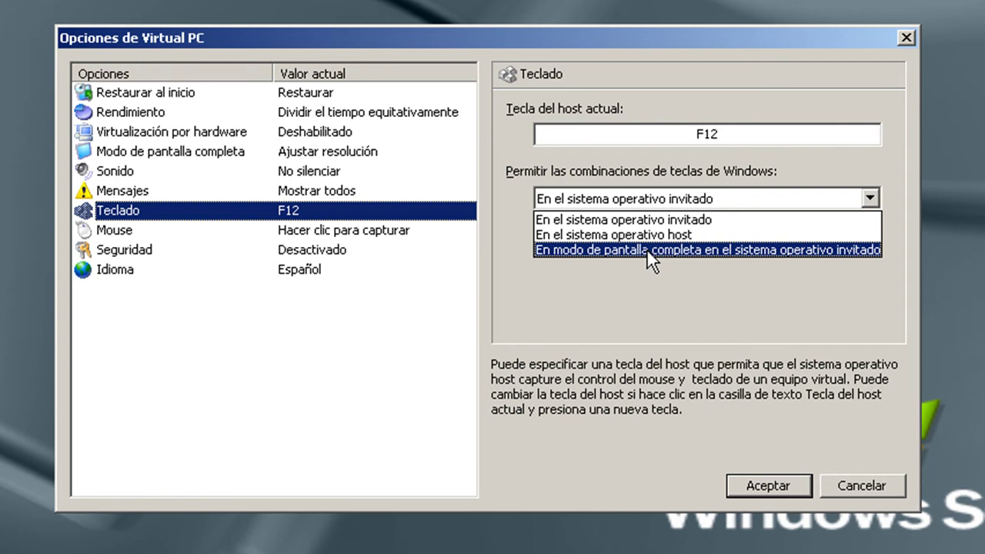
pyautogui.click(726, 218)
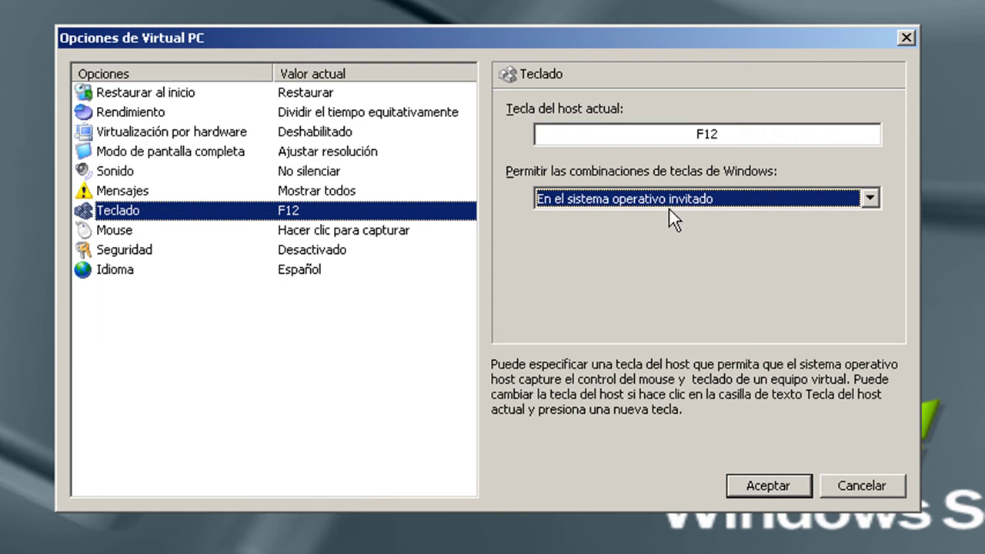
# Step: Review the mouse and security options, keep Español as the language, and accept the global options
pyautogui.click(422, 237)
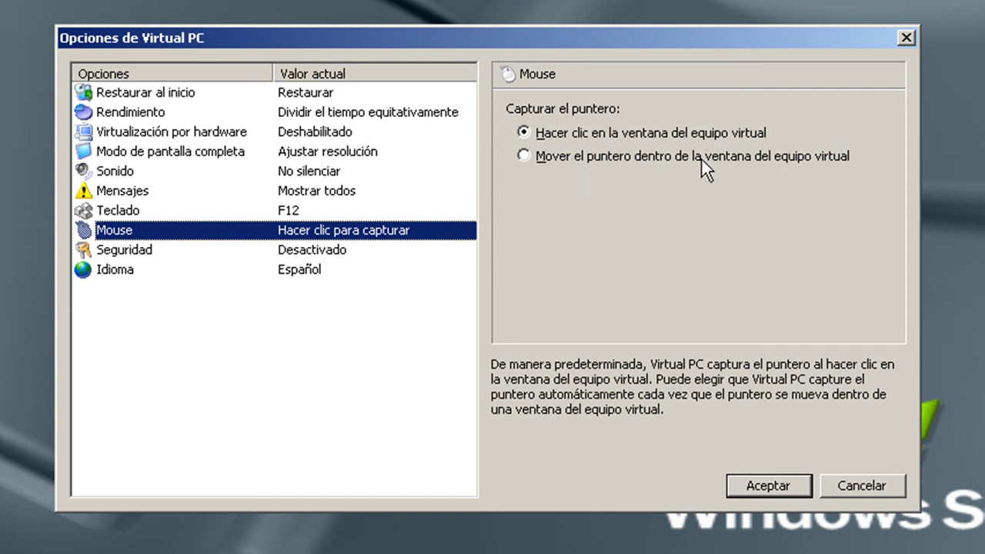
pyautogui.click(367, 252)
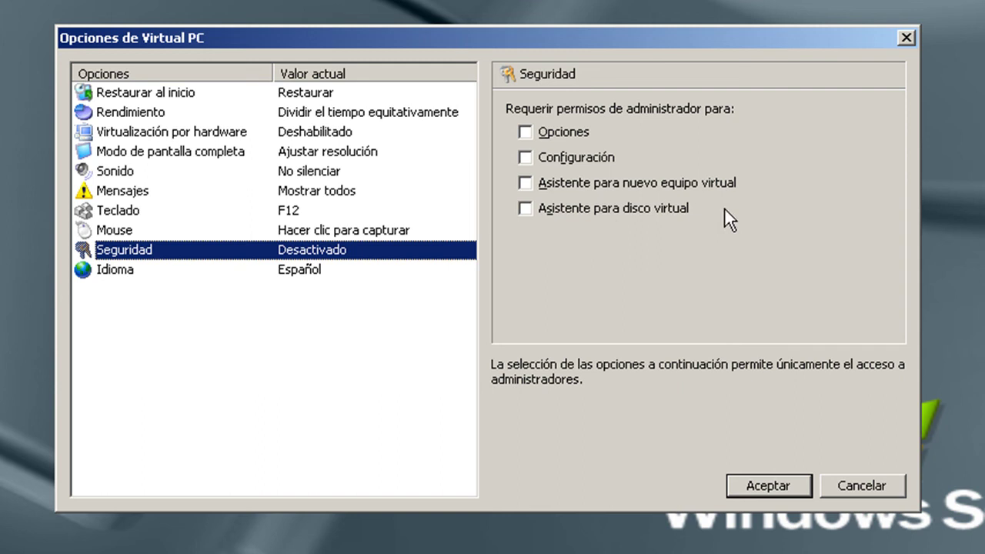
pyautogui.click(318, 269)
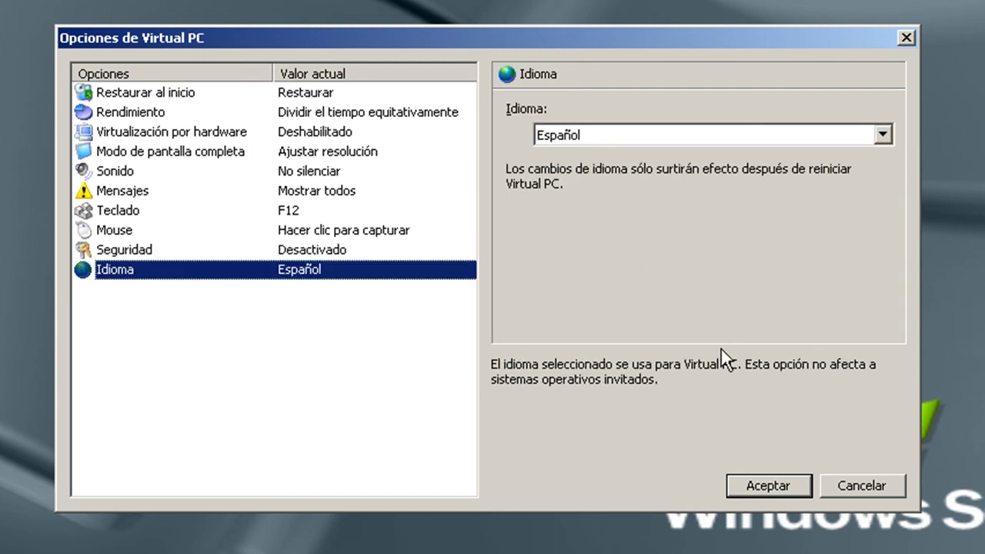
pyautogui.click(578, 128)
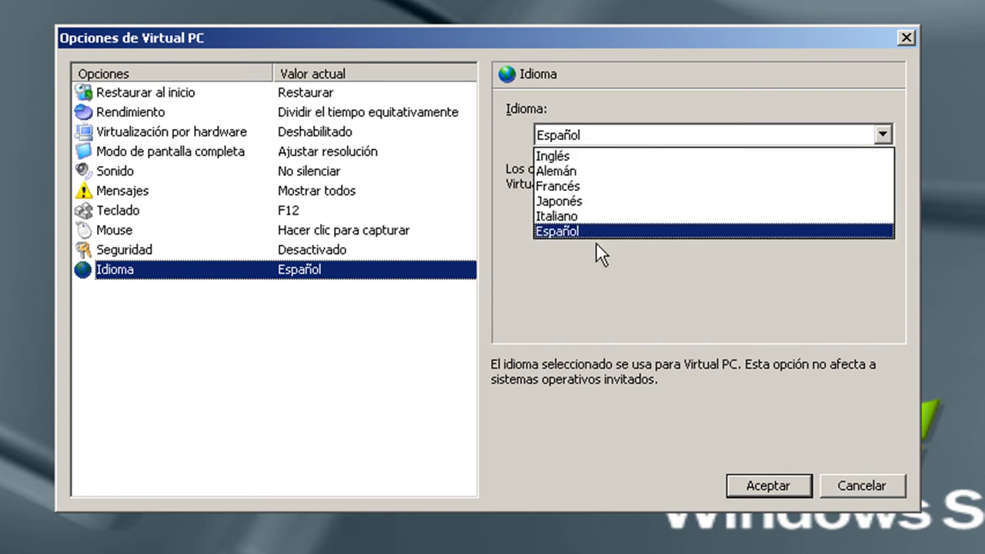
pyautogui.click(585, 281)
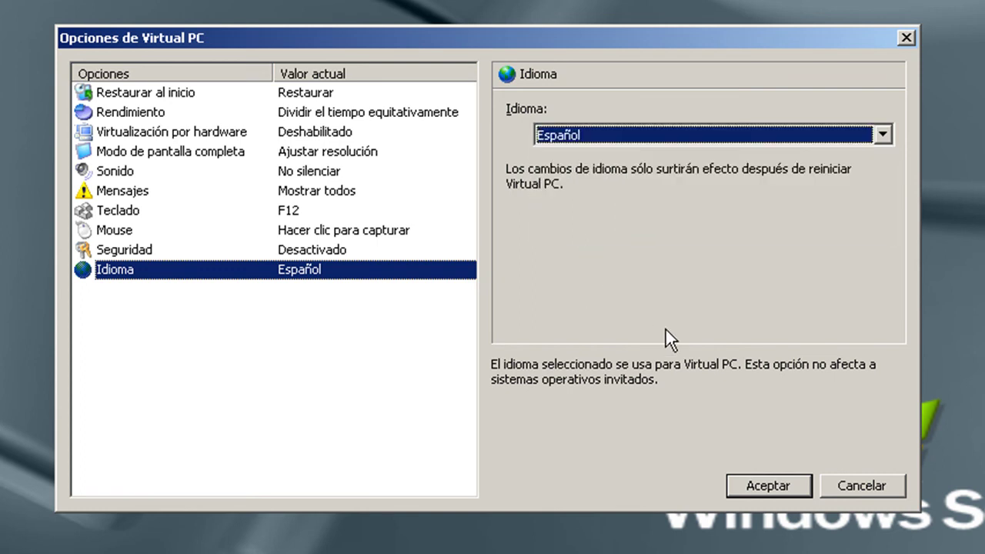
pyautogui.click(728, 491)
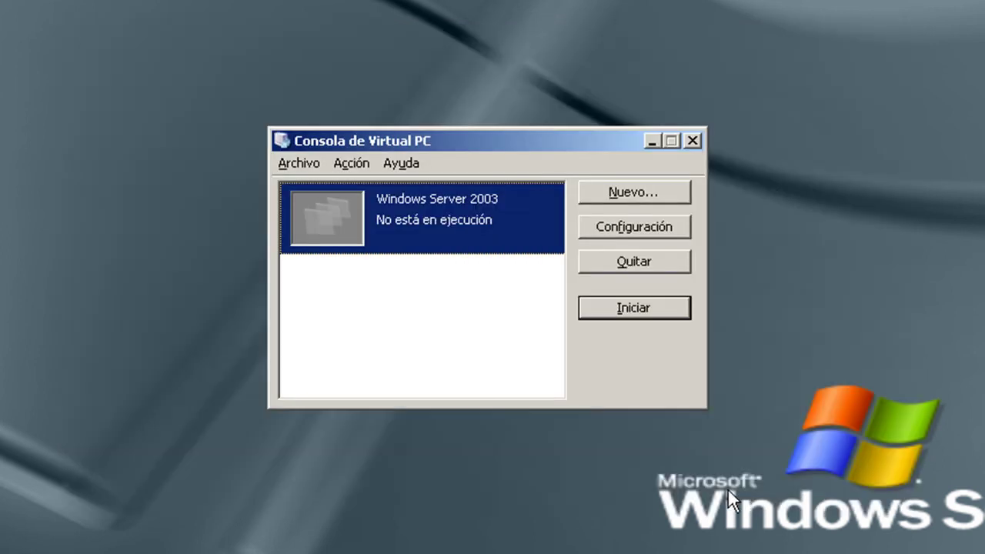
# Step: Examine the general, memory and advanced properties of the Windows Server 2003 virtual machine, and close them
pyautogui.click(312, 165)
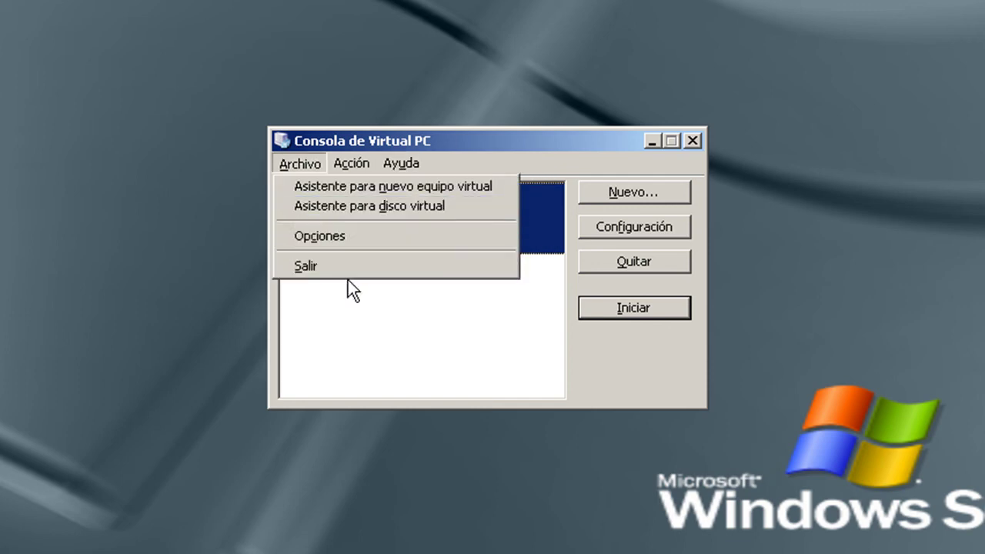
pyautogui.moveTo(348, 161)
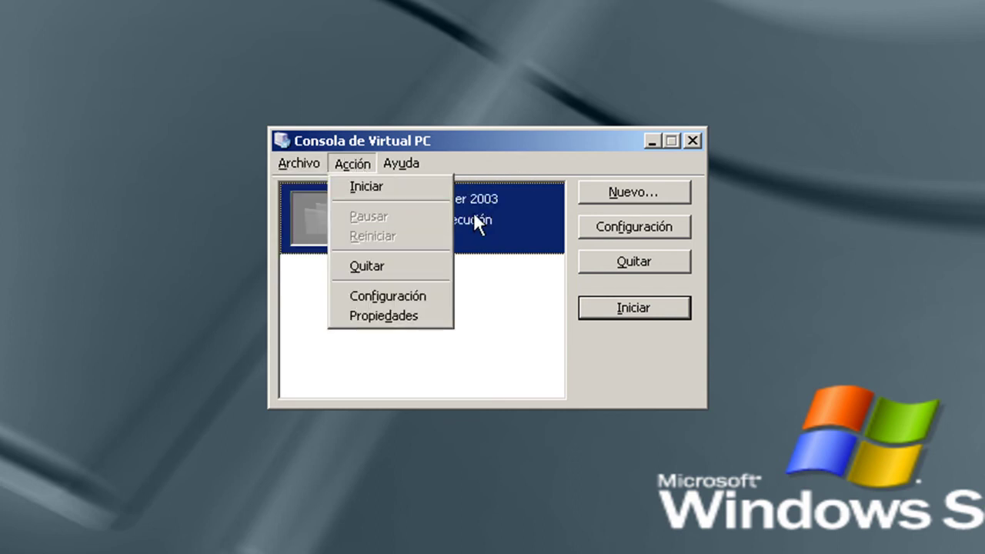
pyautogui.click(520, 219)
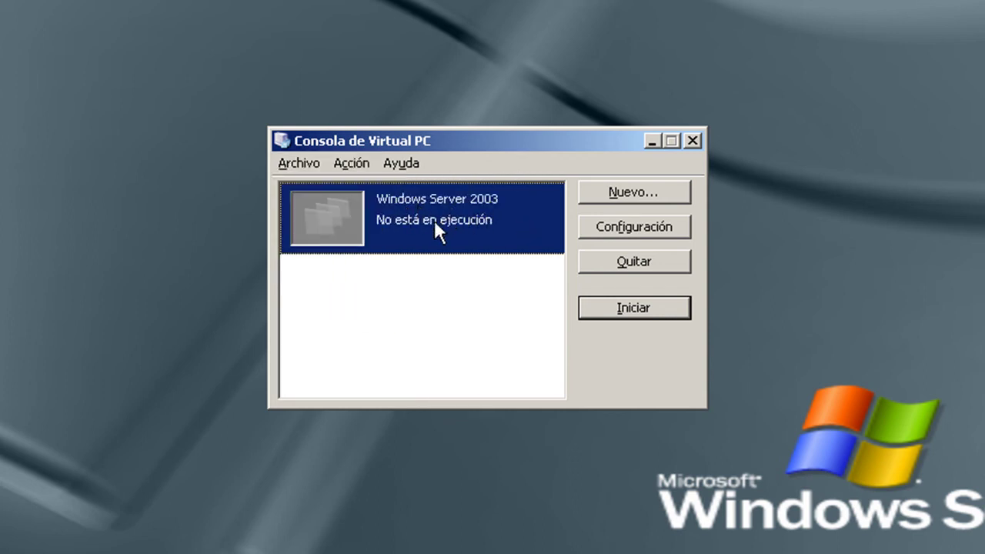
pyautogui.click(359, 164)
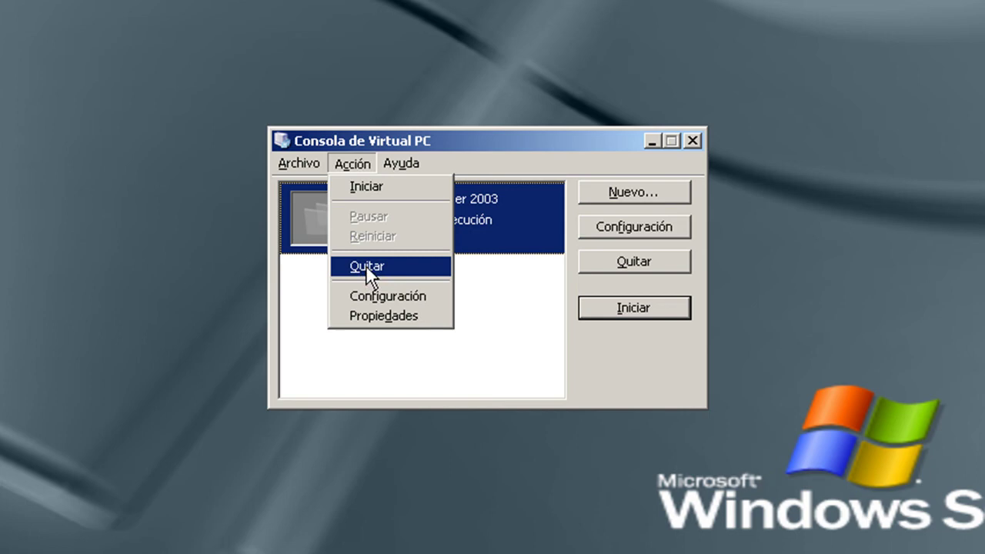
pyautogui.click(385, 316)
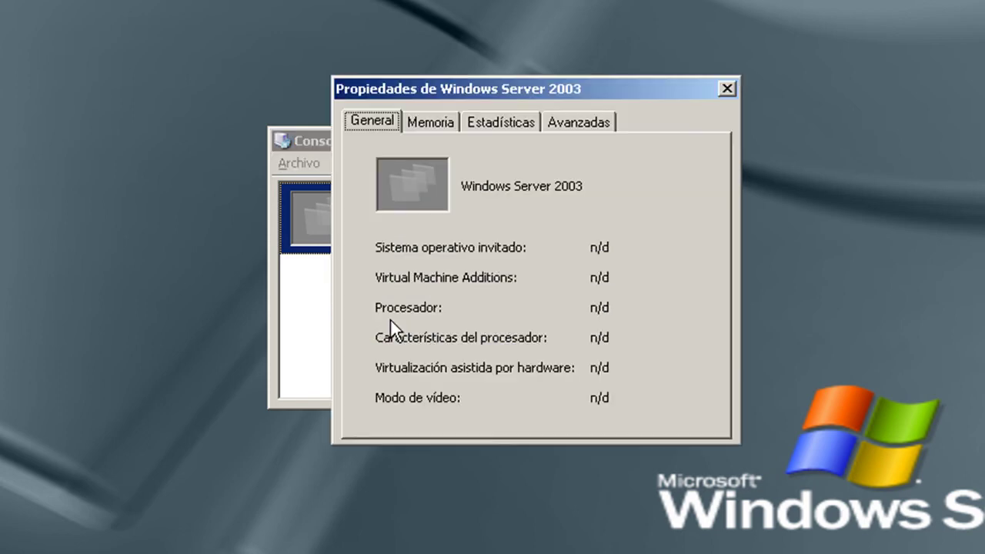
pyautogui.click(423, 123)
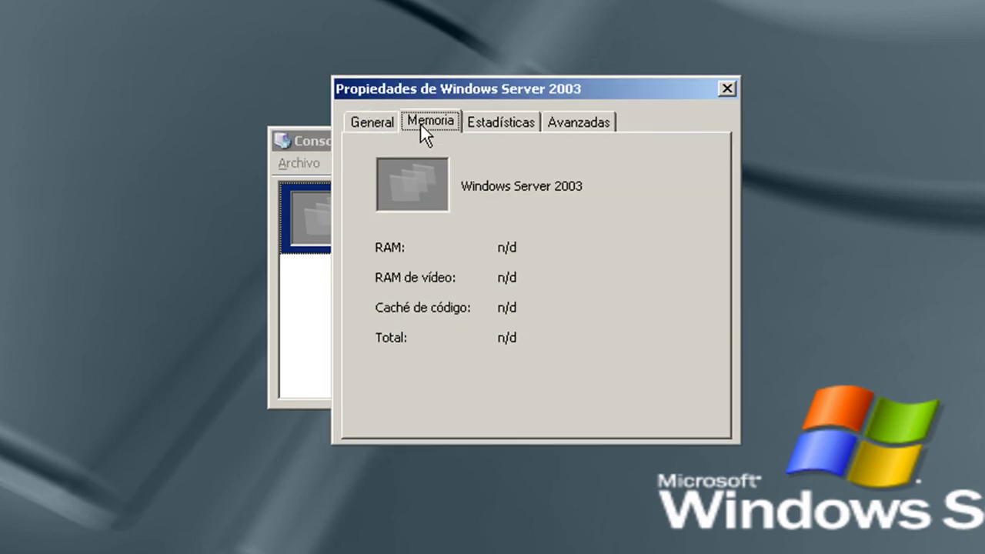
pyautogui.click(509, 123)
pyautogui.click(602, 124)
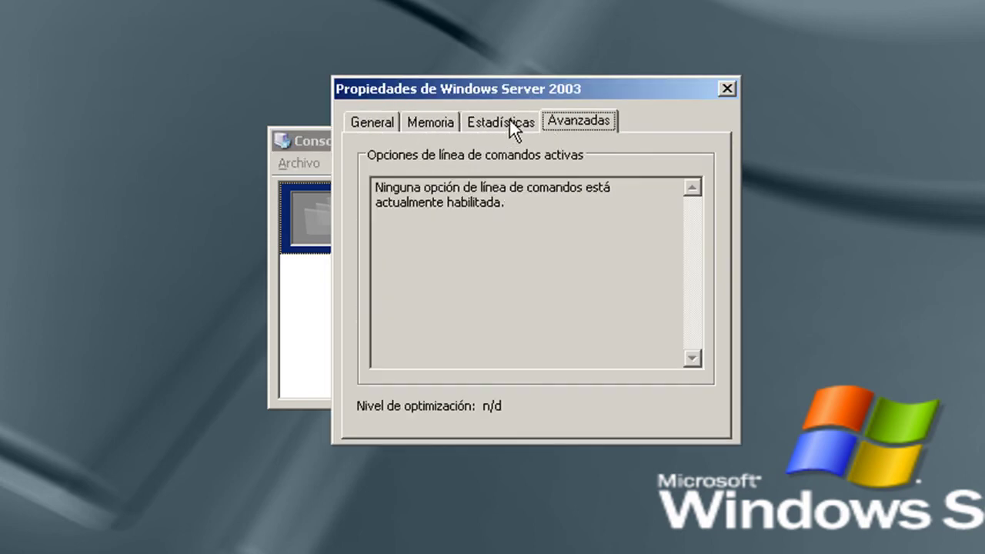
pyautogui.click(413, 119)
pyautogui.press('Left')
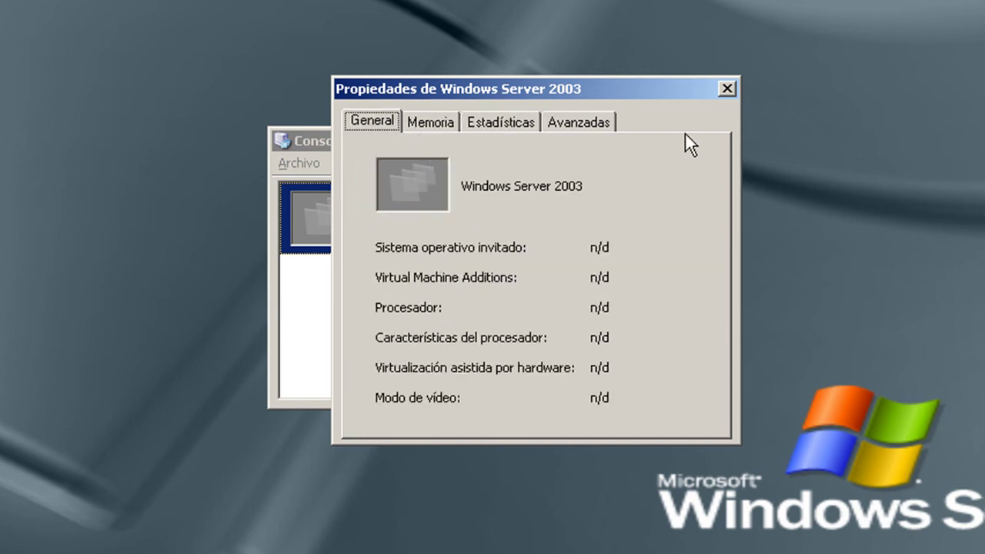
pyautogui.click(728, 90)
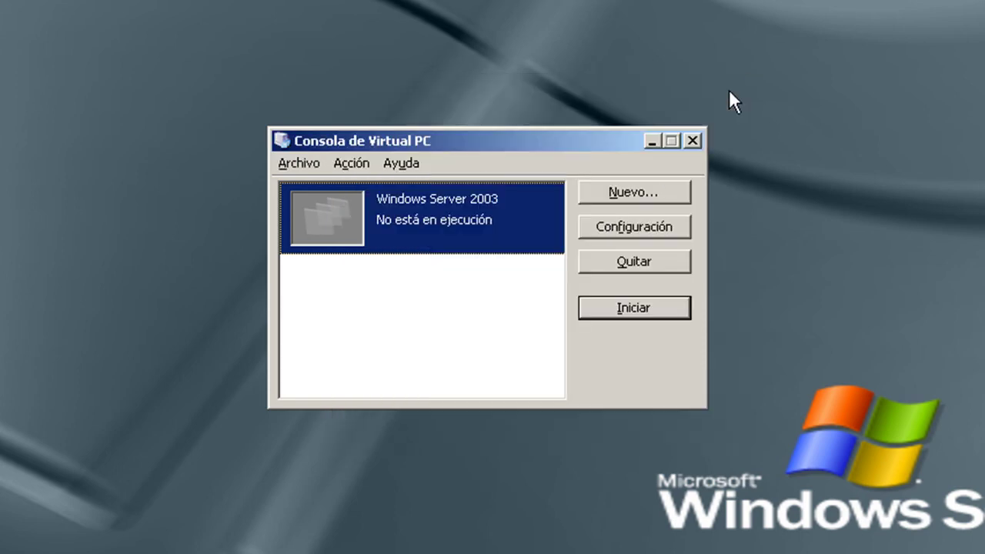
# Step: View the system and registration information about Virtual PC and close it
pyautogui.click(408, 166)
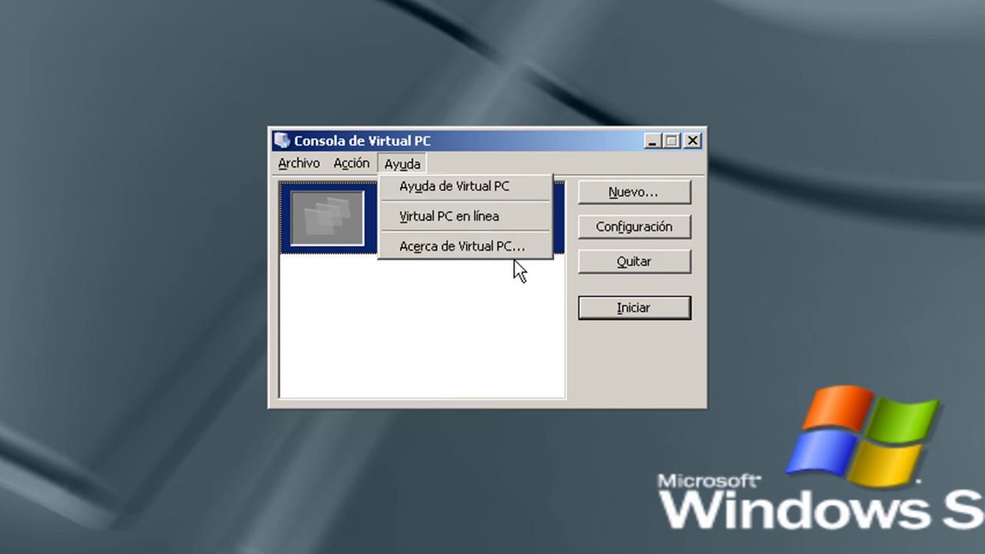
pyautogui.click(485, 252)
pyautogui.click(336, 101)
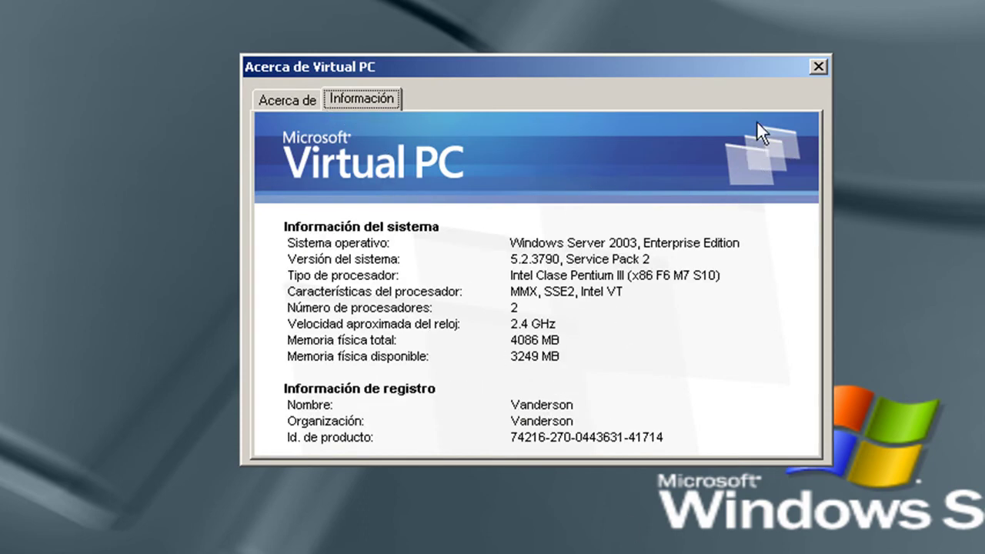
pyautogui.click(819, 67)
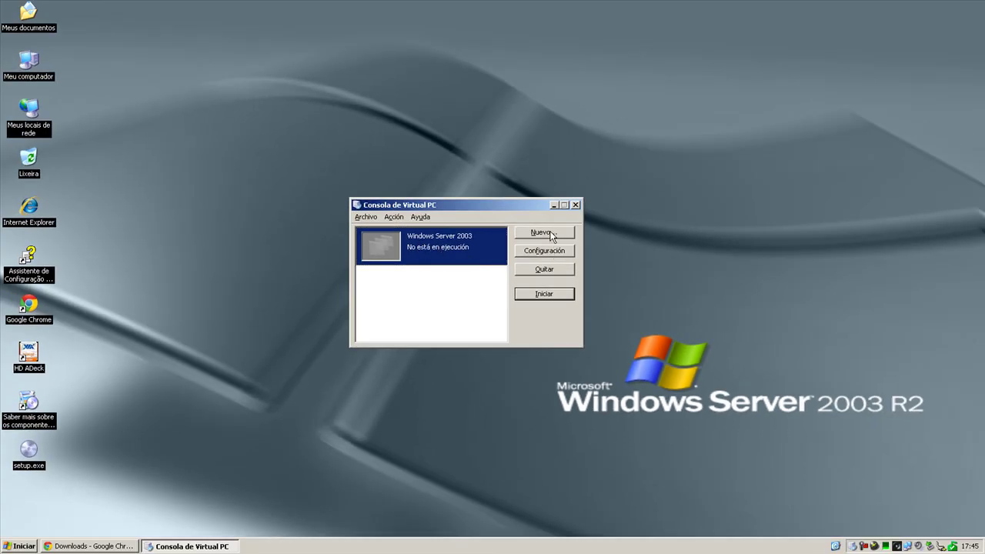
# Step: Recheck and accept the Windows Server 2003 virtual machine's configuration, start the machine, and move its window toward the centre of the desktop
pyautogui.click(549, 254)
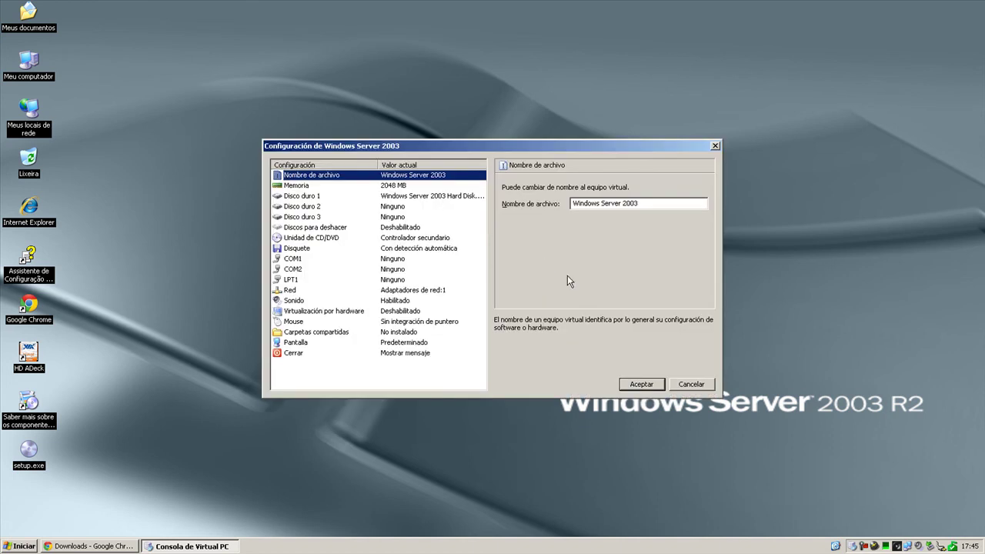
pyautogui.click(633, 385)
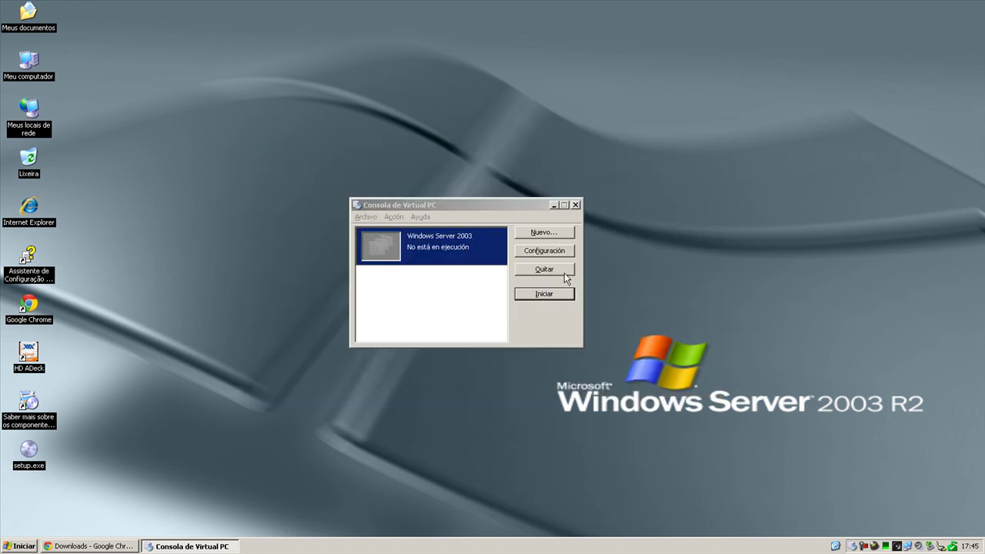
pyautogui.click(544, 294)
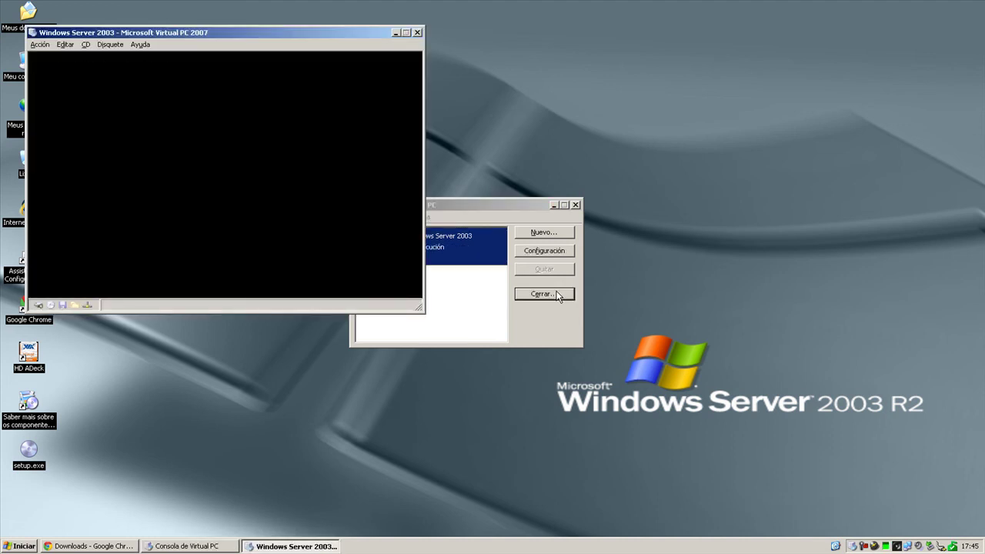
pyautogui.moveTo(241, 32); pyautogui.dragTo(514, 124)
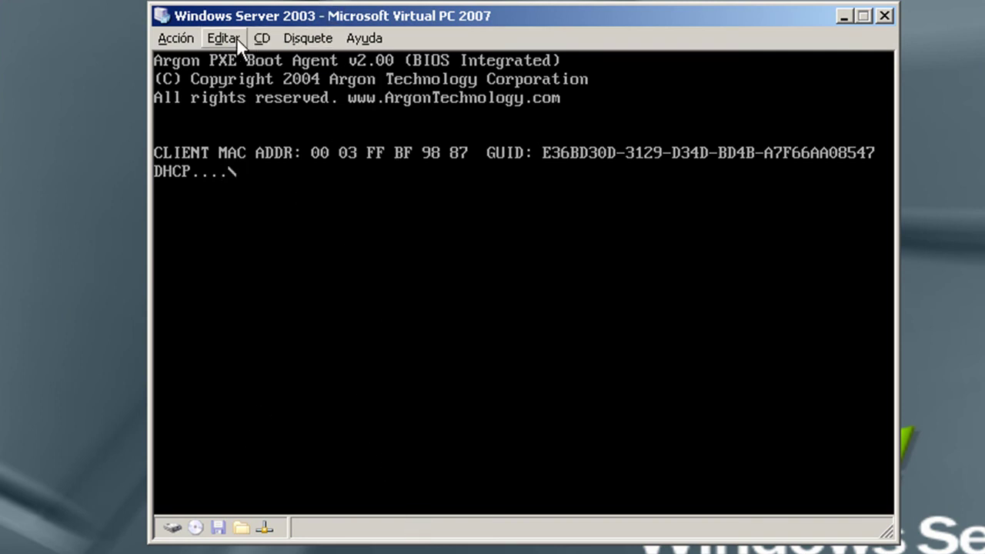
# Step: Examine the running virtual machine's general, statistics and advanced properties, and close them
pyautogui.click(190, 42)
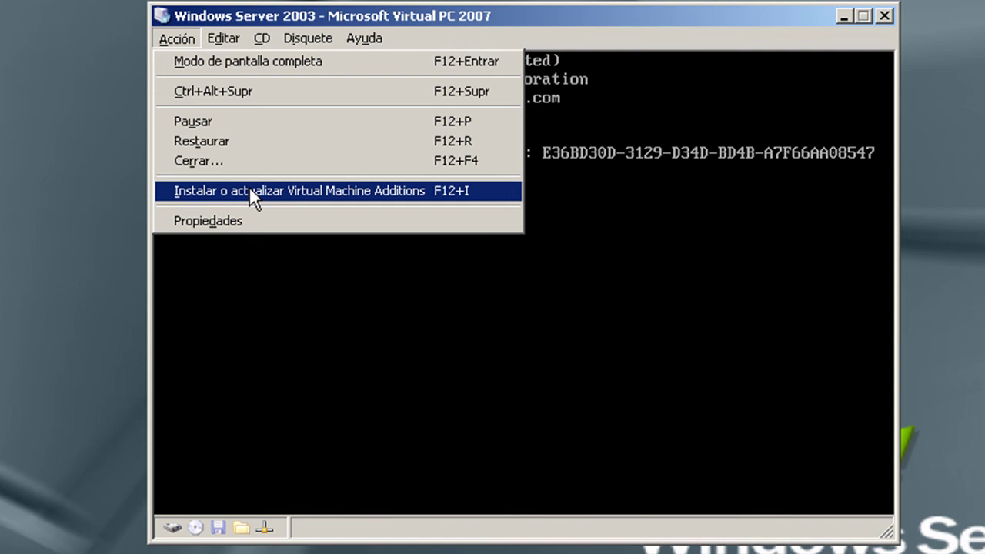
pyautogui.click(235, 221)
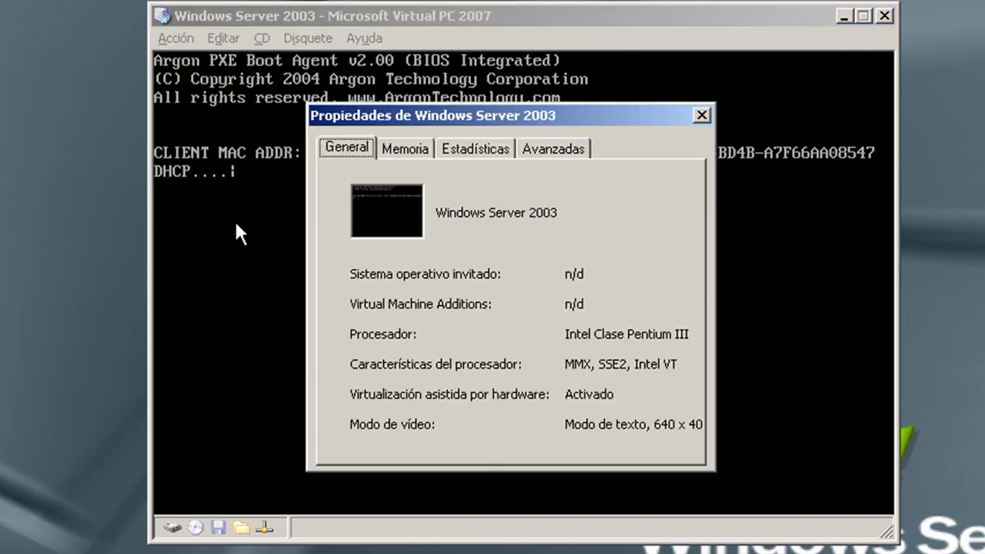
pyautogui.click(475, 148)
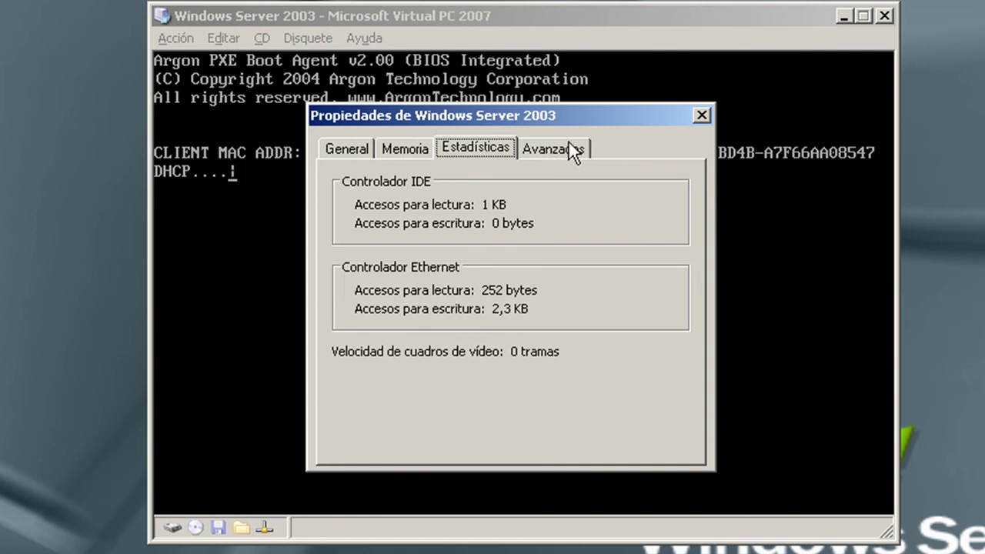
pyautogui.click(588, 148)
pyautogui.click(703, 115)
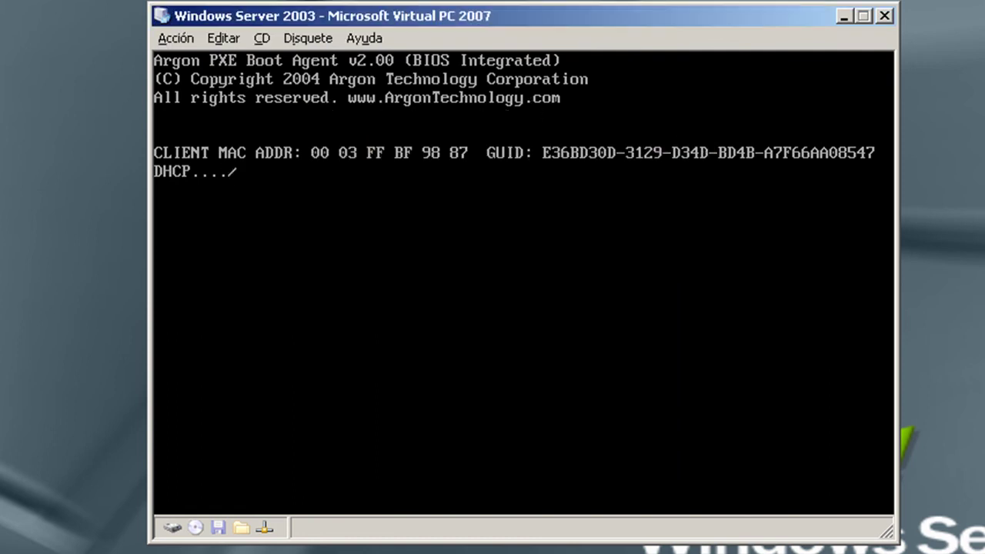
# Step: Review the editing, CD, floppy disk and help commands available for the running virtual machine
pyautogui.click(225, 40)
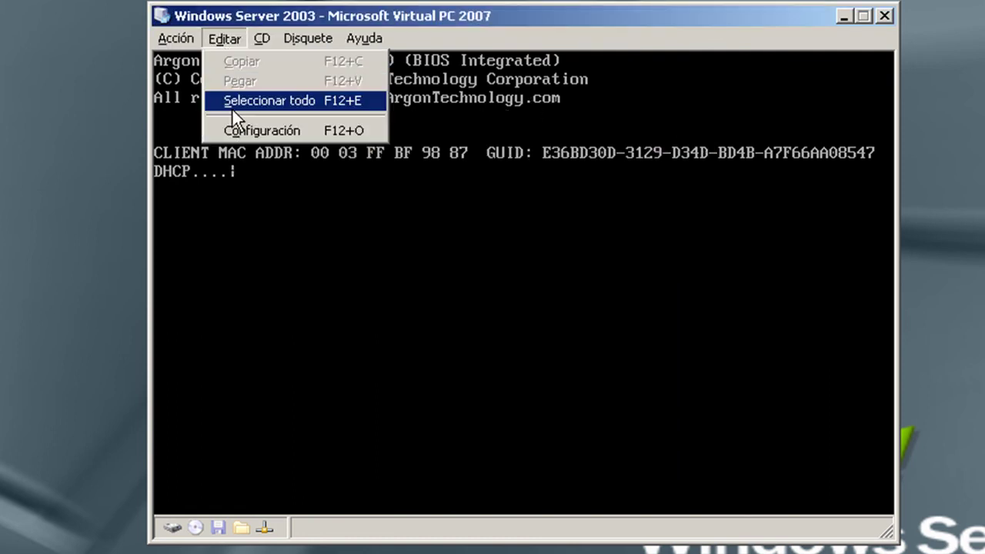
pyautogui.moveTo(301, 31)
pyautogui.moveTo(260, 42)
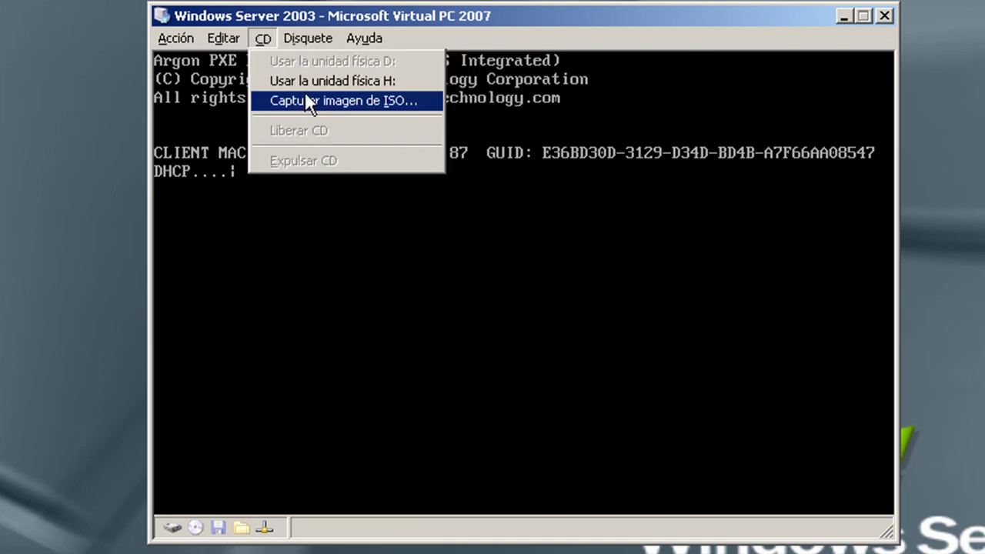
pyautogui.click(260, 40)
pyautogui.click(283, 43)
pyautogui.moveTo(275, 43)
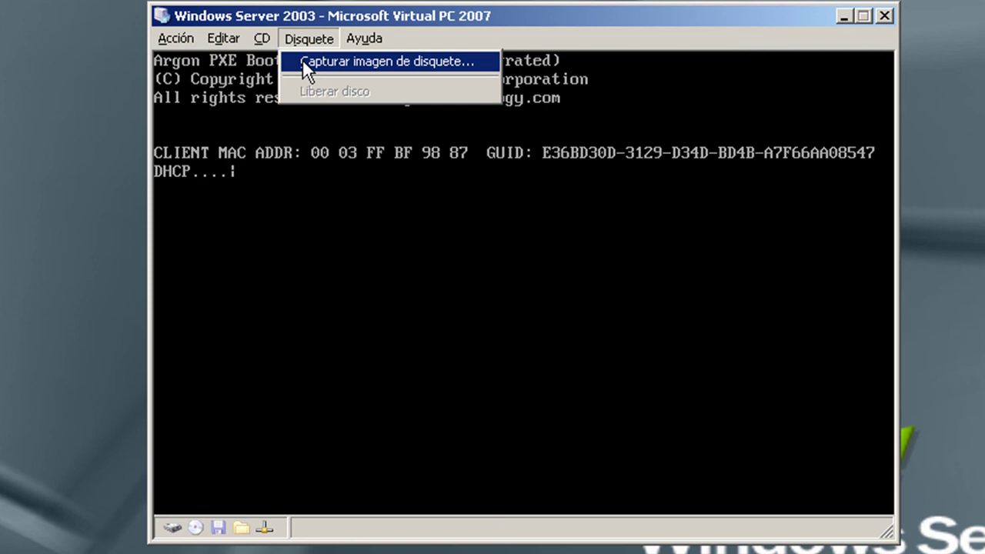
pyautogui.moveTo(378, 37)
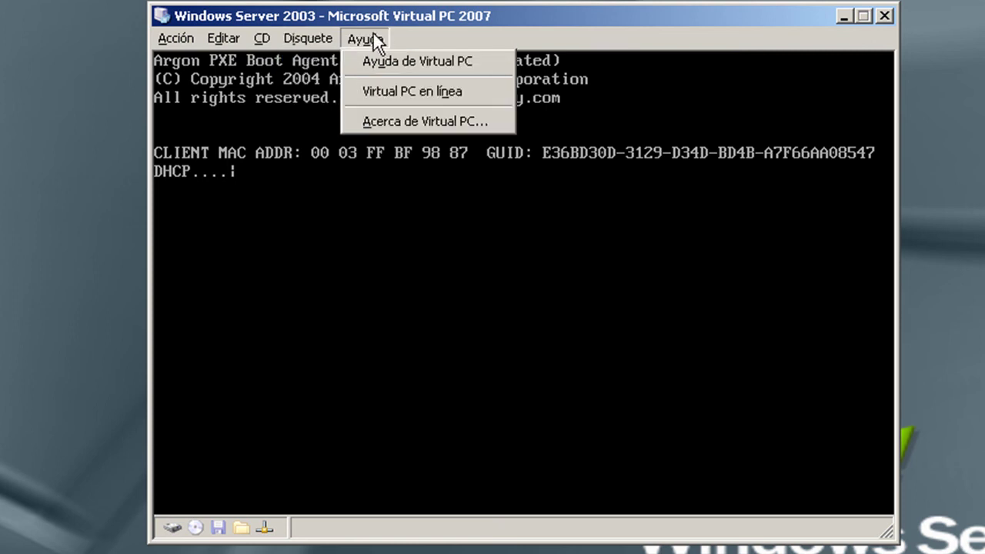
pyautogui.click(260, 39)
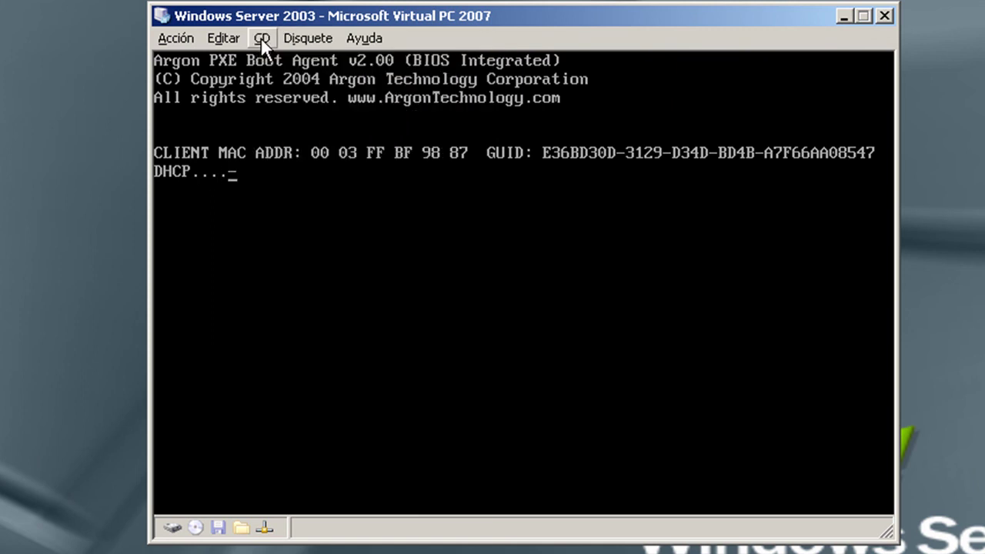
# Step: Reset the Windows Server 2003 virtual machine, repeat the reset, and enter its BIOS setup utility during startup
pyautogui.click(192, 39)
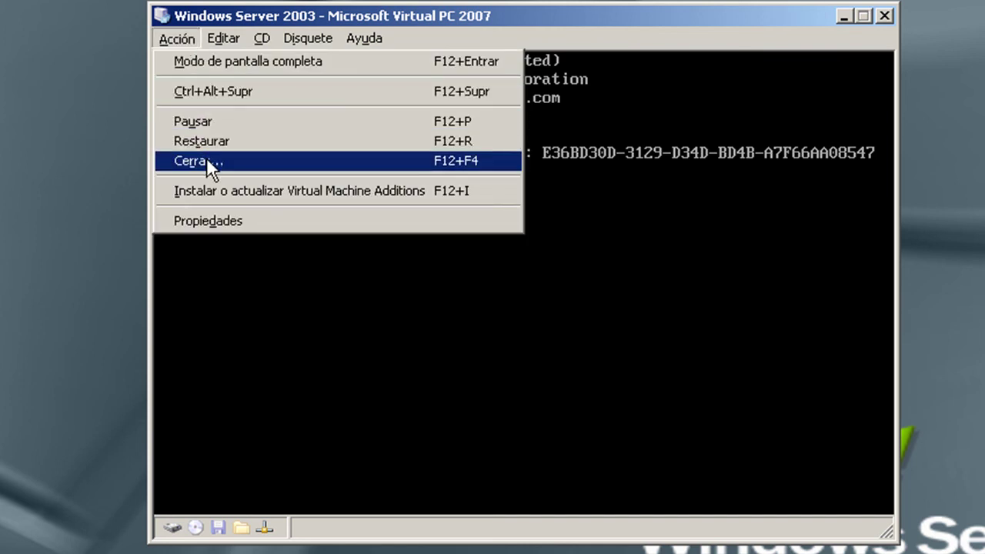
pyautogui.click(210, 142)
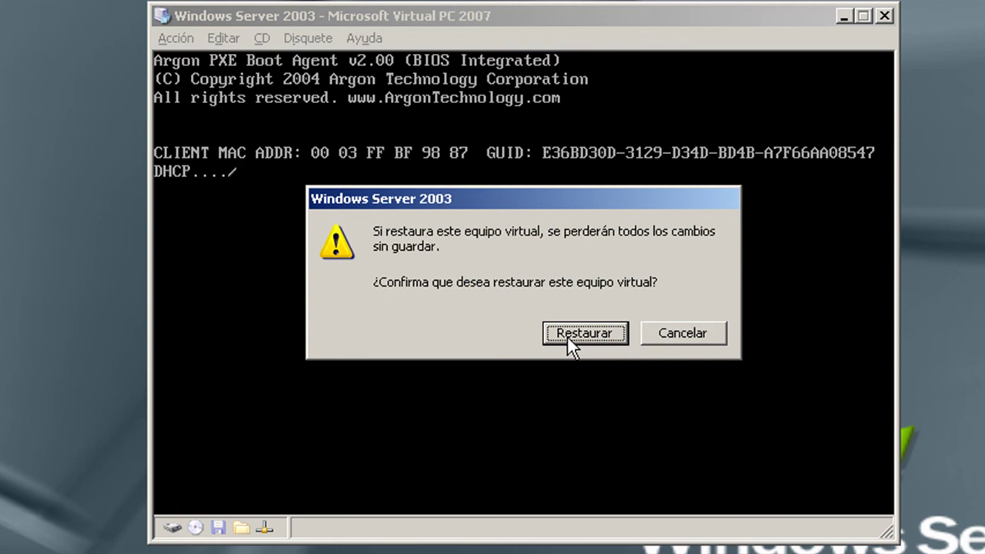
pyautogui.click(567, 338)
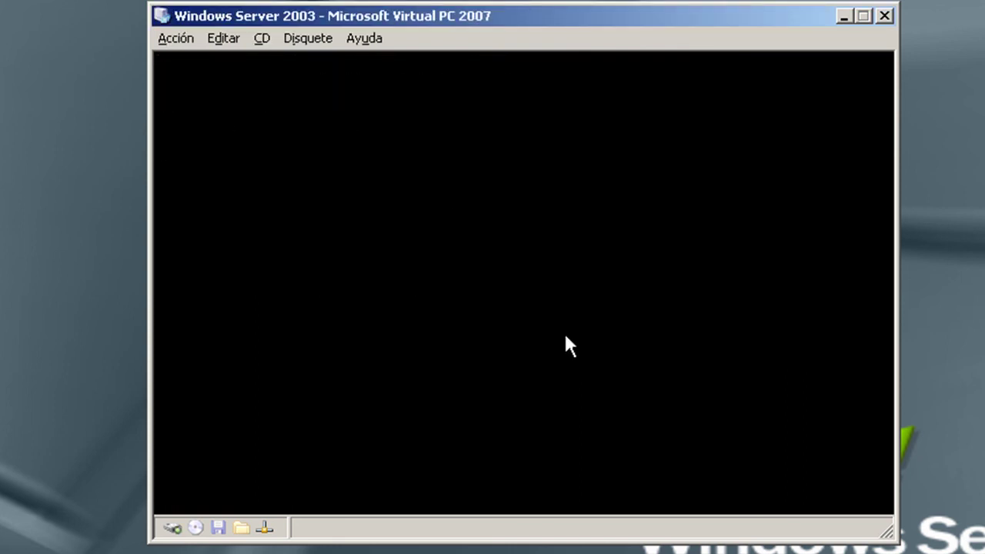
pyautogui.click(206, 39)
pyautogui.moveTo(178, 39)
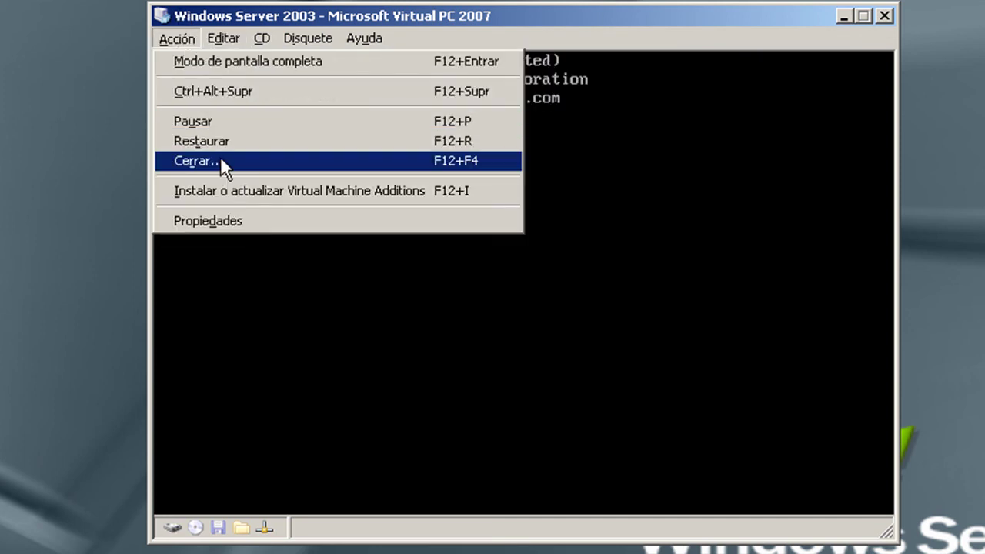
pyautogui.click(224, 148)
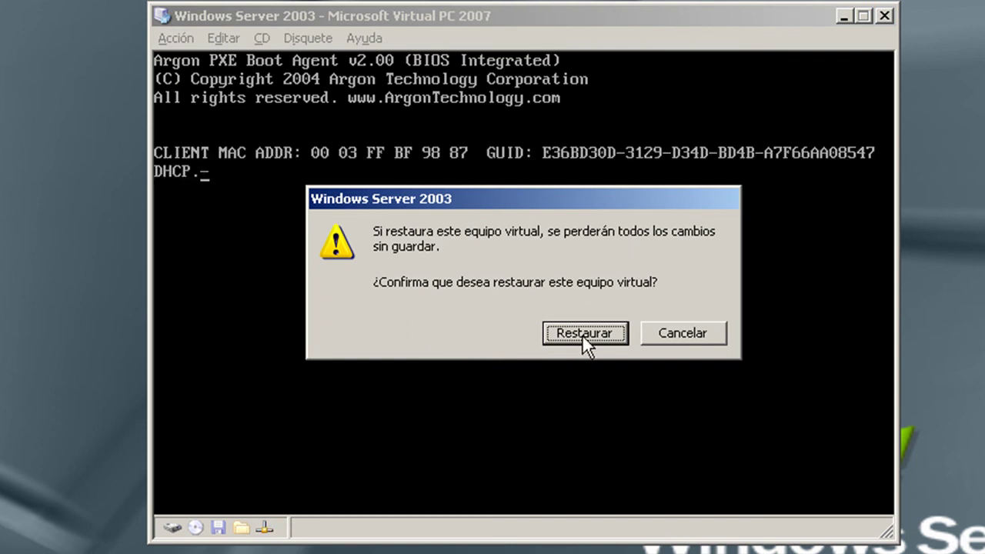
pyautogui.click(582, 337)
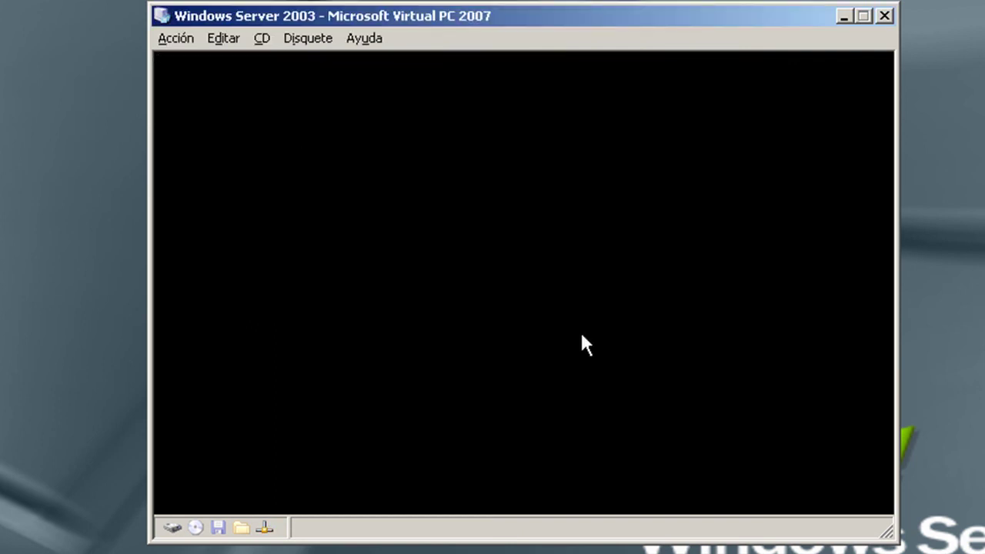
pyautogui.press('Delete')
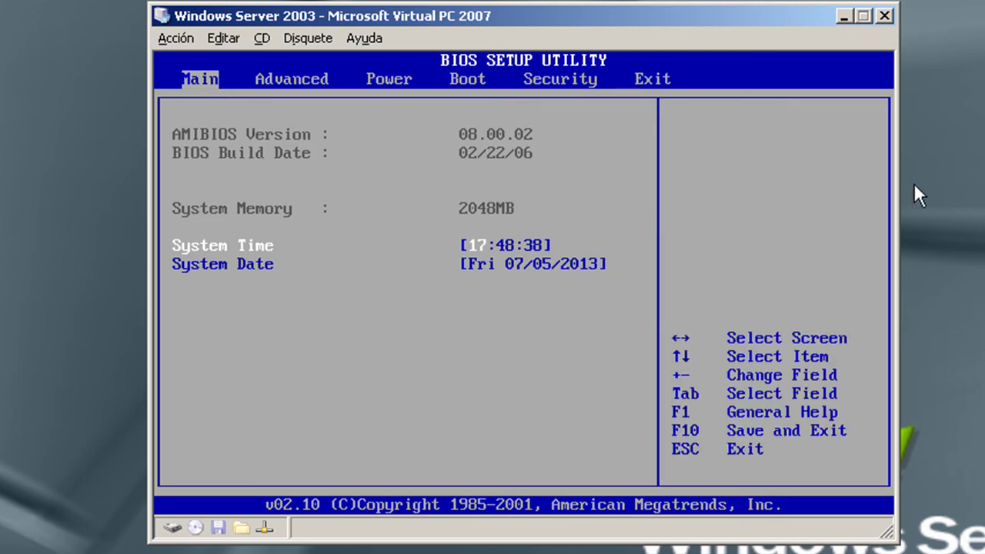
# Step: Examine the System Time and System Date fields among the main BIOS settings
pyautogui.press('Down')
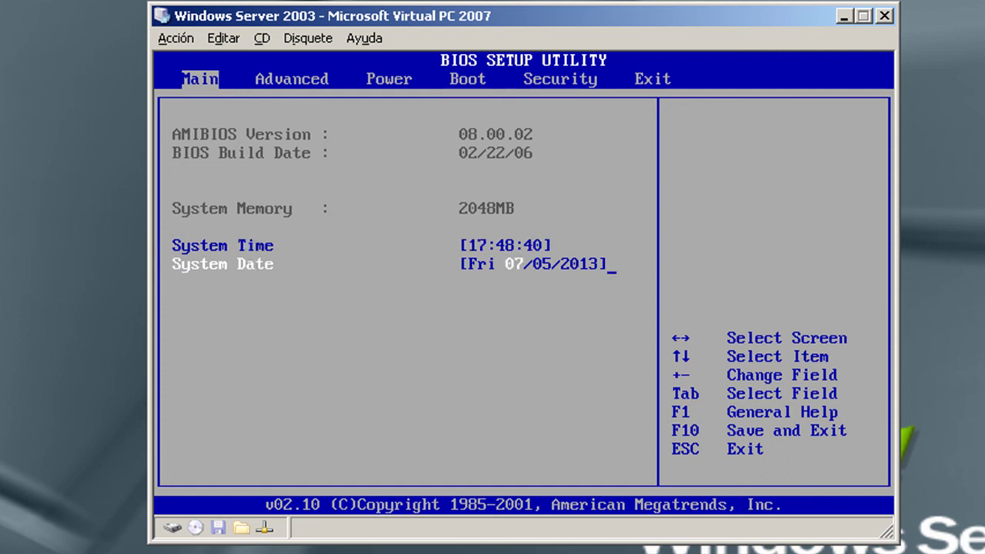
pyautogui.press('Up')
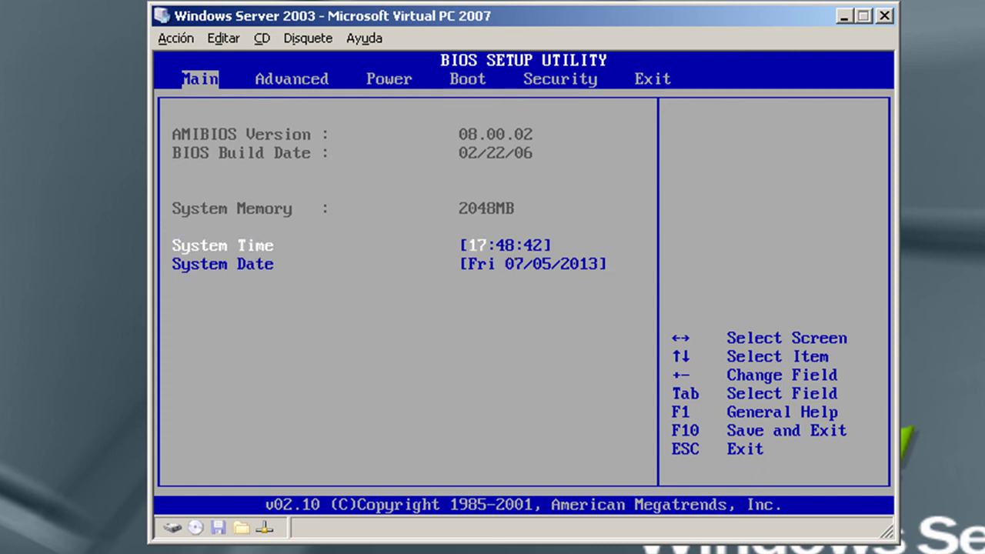
pyautogui.press('Down')
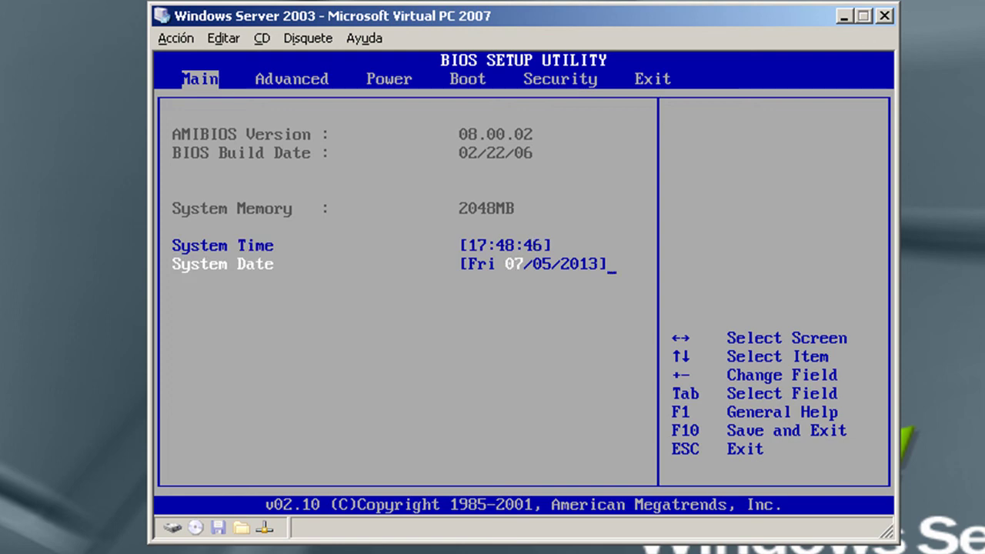
# Step: Examine the advanced IDE configuration, including the details of Primary IDE Channel (0), and return to the advanced settings
pyautogui.press('Right')
pyautogui.press('Right')
pyautogui.press('Left')
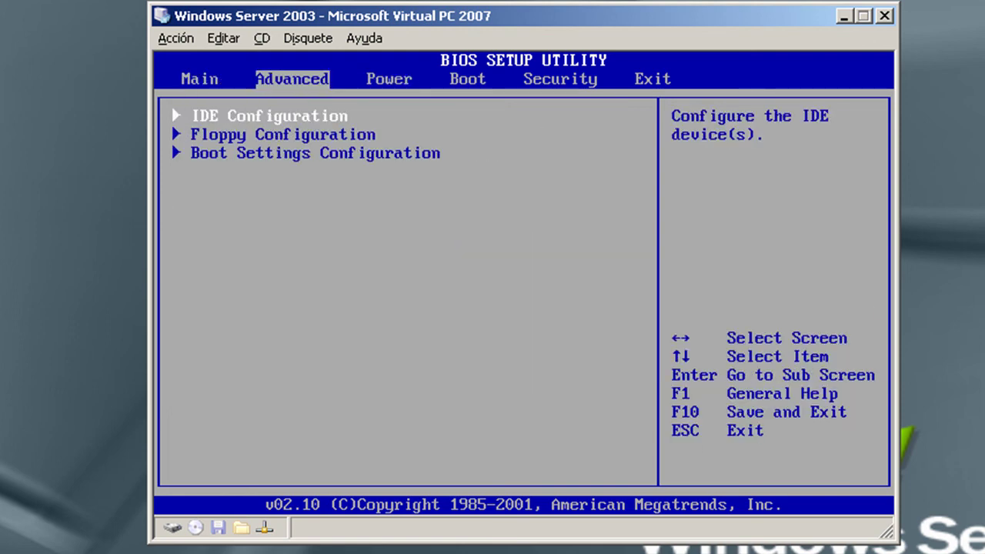
pyautogui.press('Return')
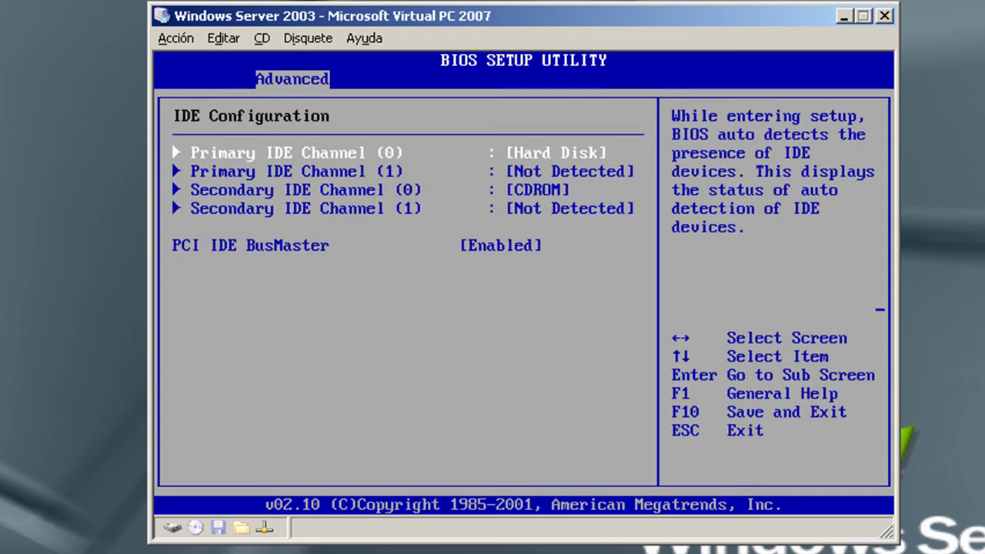
pyautogui.press('Return')
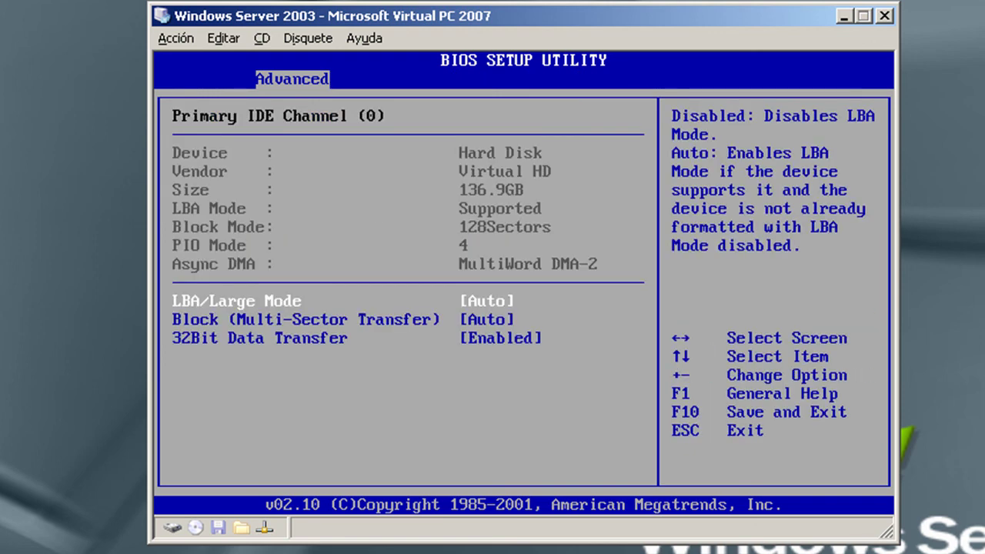
pyautogui.press('Escape')
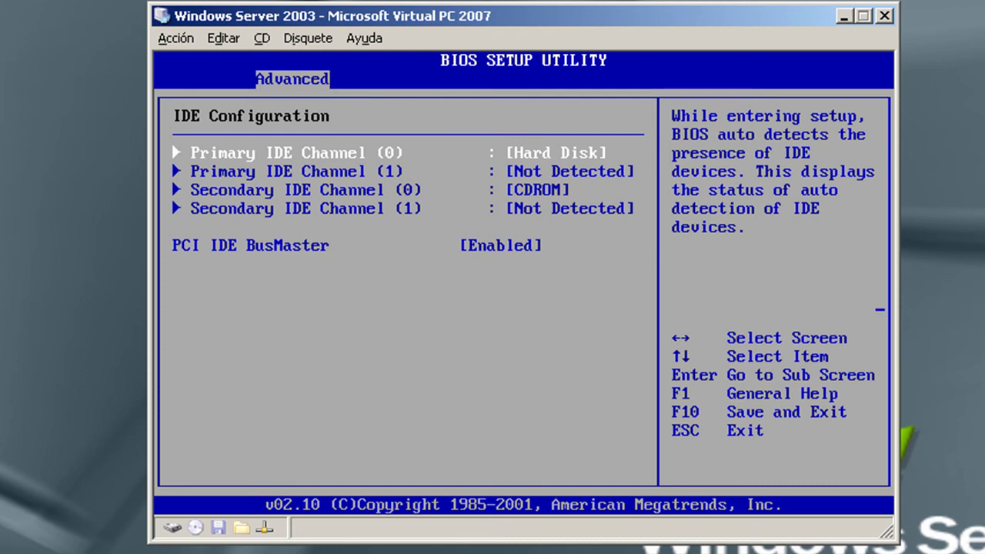
pyautogui.press('Down')
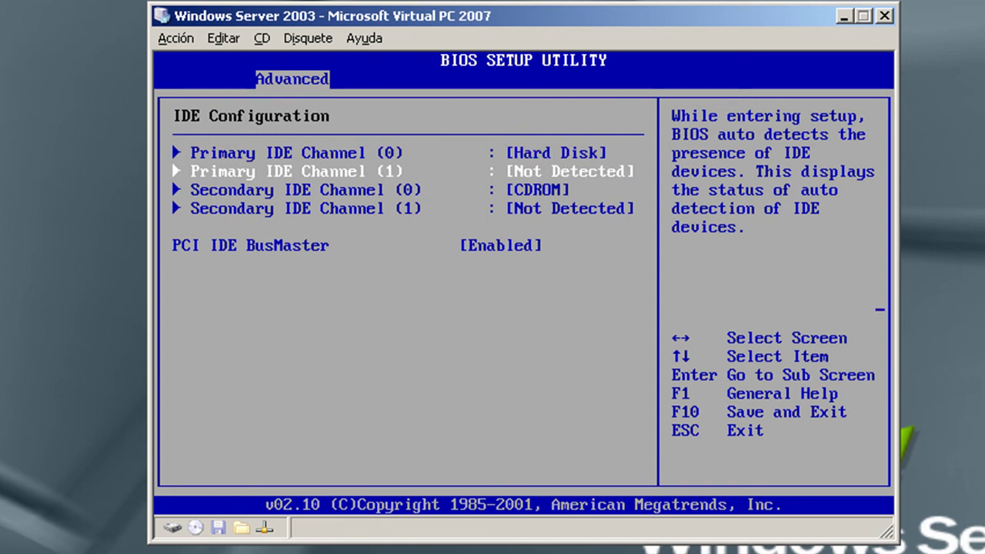
pyautogui.press('Down')
pyautogui.press('Down')
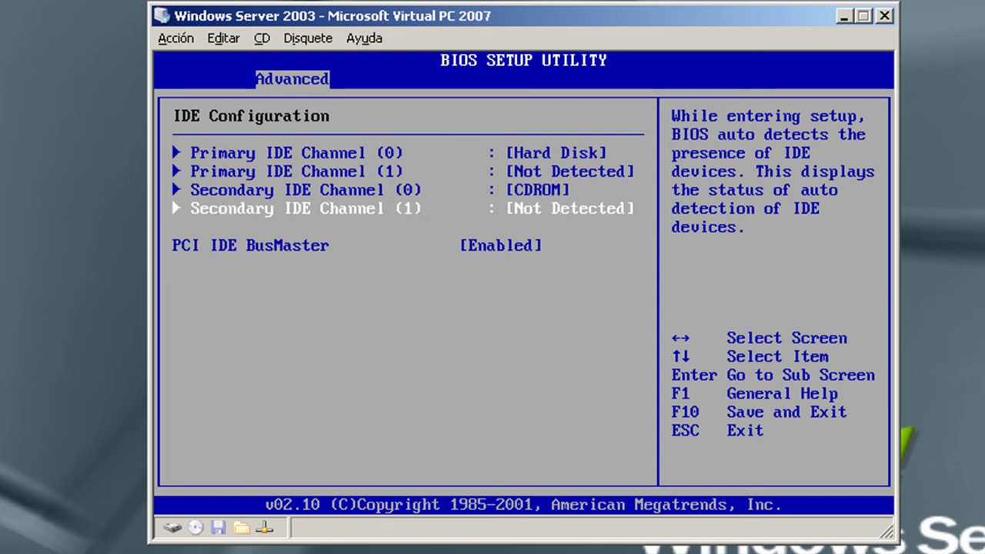
pyautogui.press('Escape')
# Step: Examine the floppy configuration and the drive types available for Floppy A, and return to the advanced settings
pyautogui.press('Down')
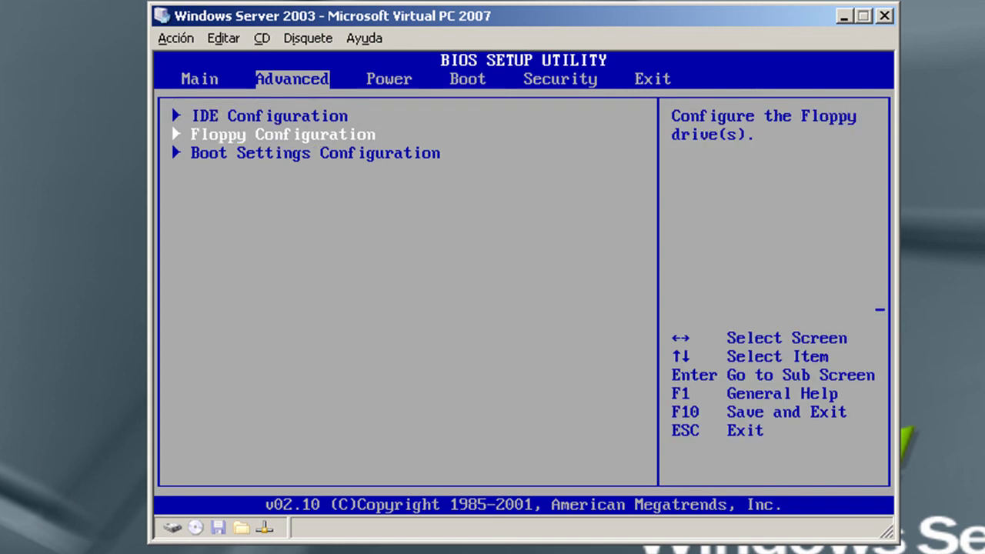
pyautogui.press('Return')
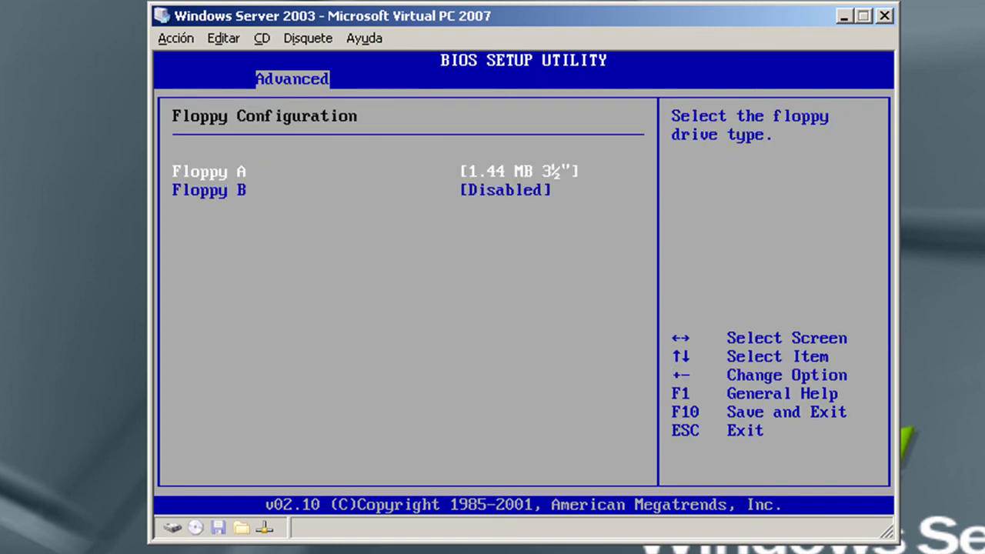
pyautogui.press('Return')
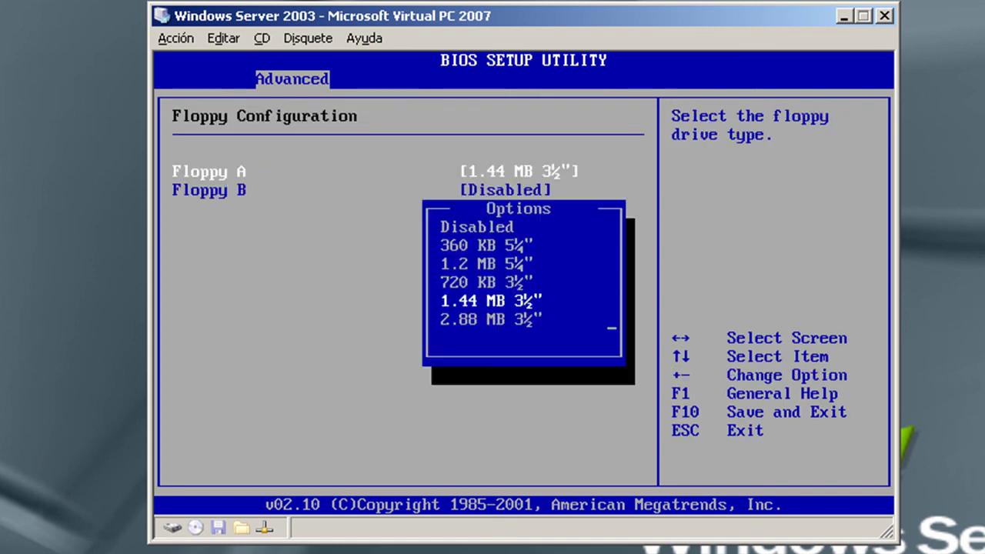
pyautogui.press('Up')
pyautogui.press('Up')
pyautogui.press('Up')
pyautogui.press('Up')
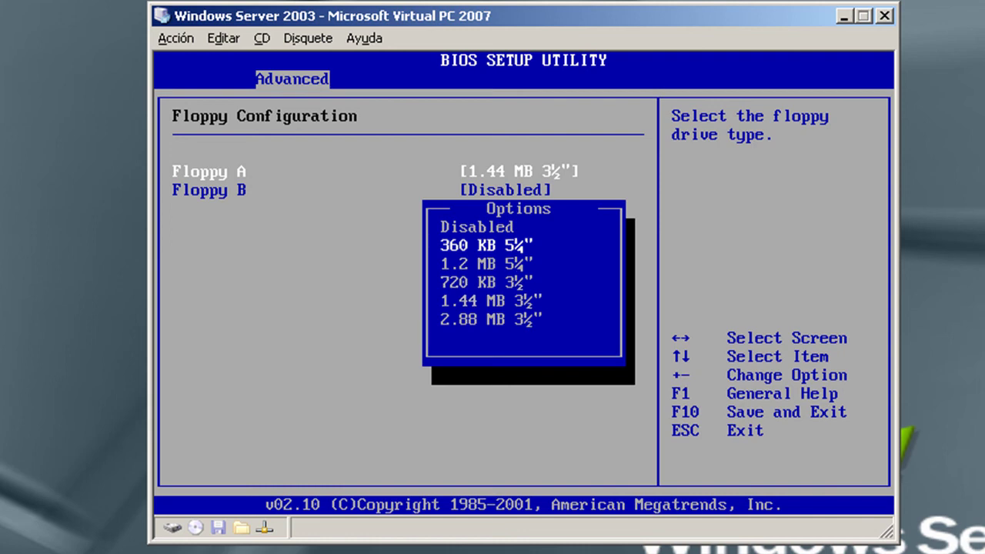
pyautogui.press('Return')
pyautogui.press('Escape')
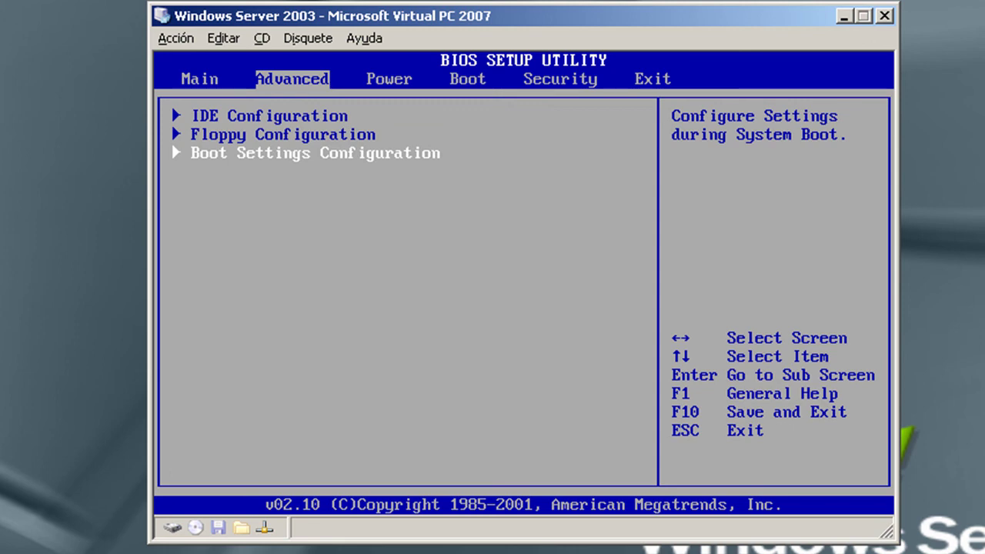
# Step: Review the Quiet Boot option in the boot settings configuration and return to the advanced settings
pyautogui.press('Return')
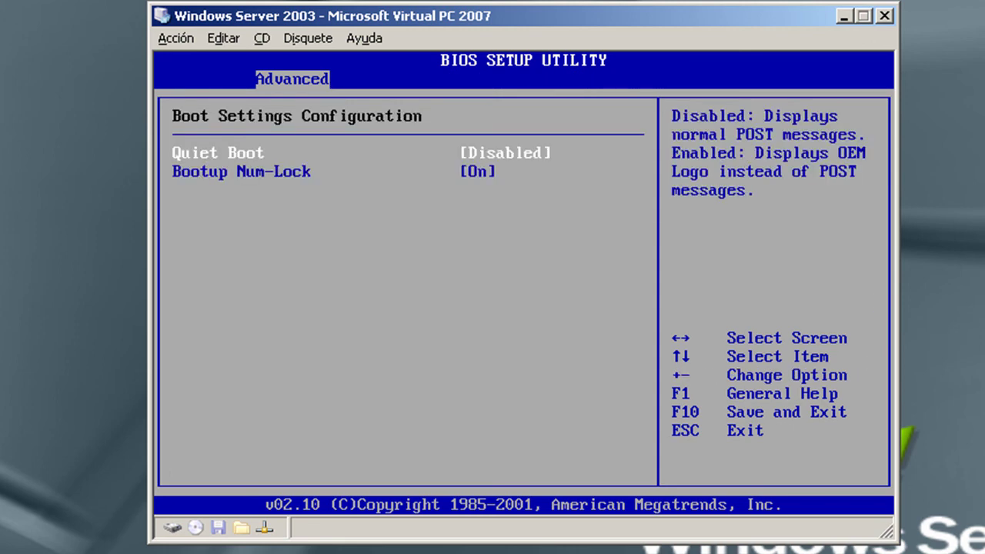
pyautogui.press('Return')
pyautogui.press('Down')
pyautogui.press('Return')
pyautogui.press('Escape')
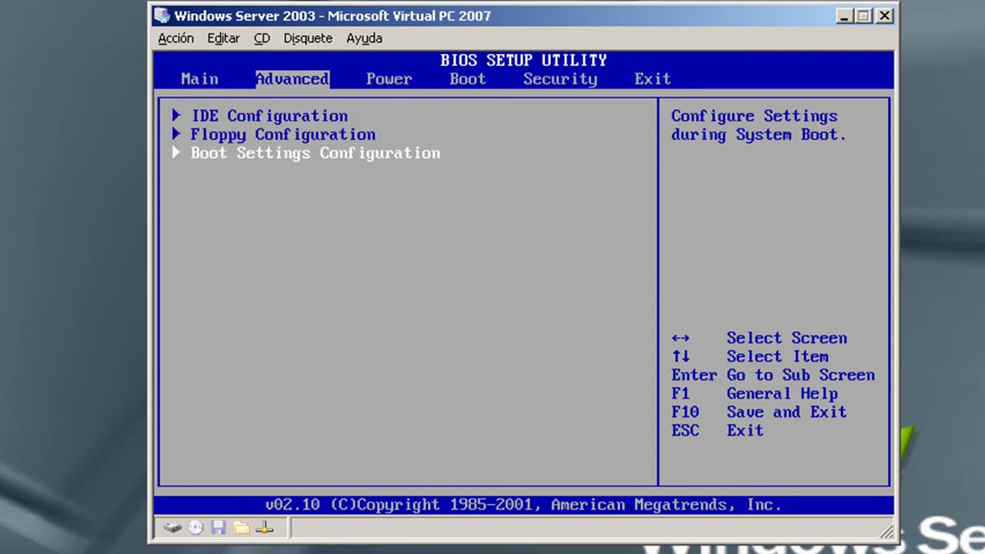
# Step: Set the 1st Boot Device to CDROM in the BIOS boot device priority
pyautogui.press('Right')
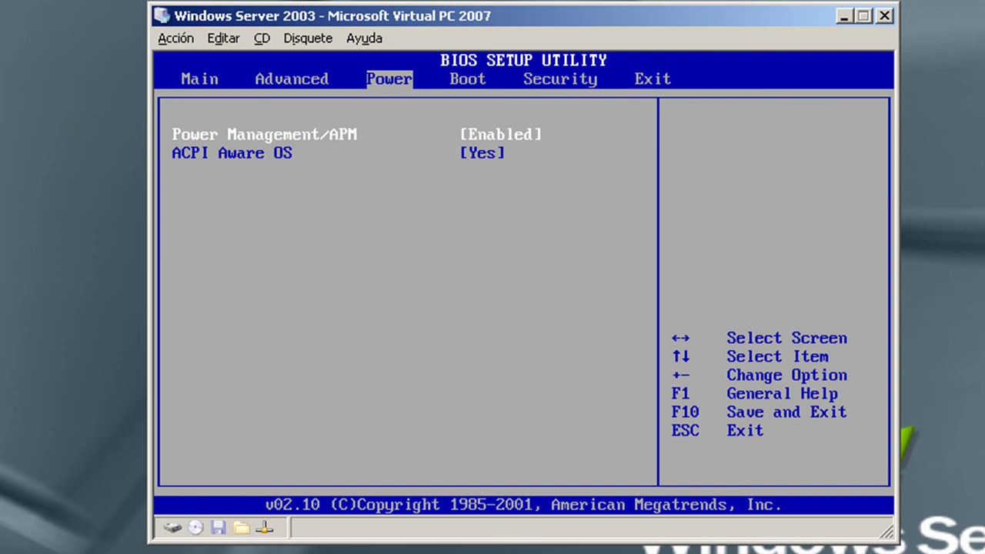
pyautogui.press('Right')
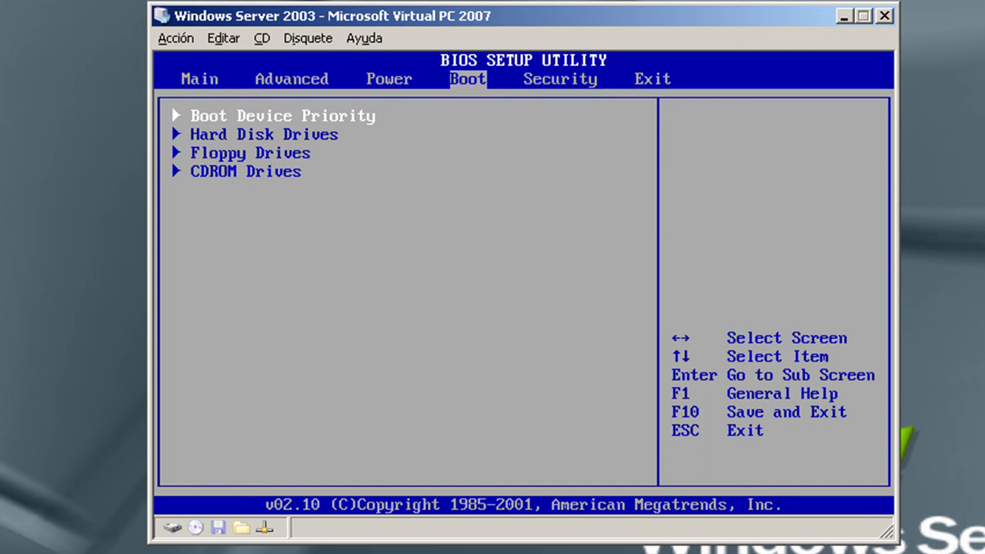
pyautogui.press('Return')
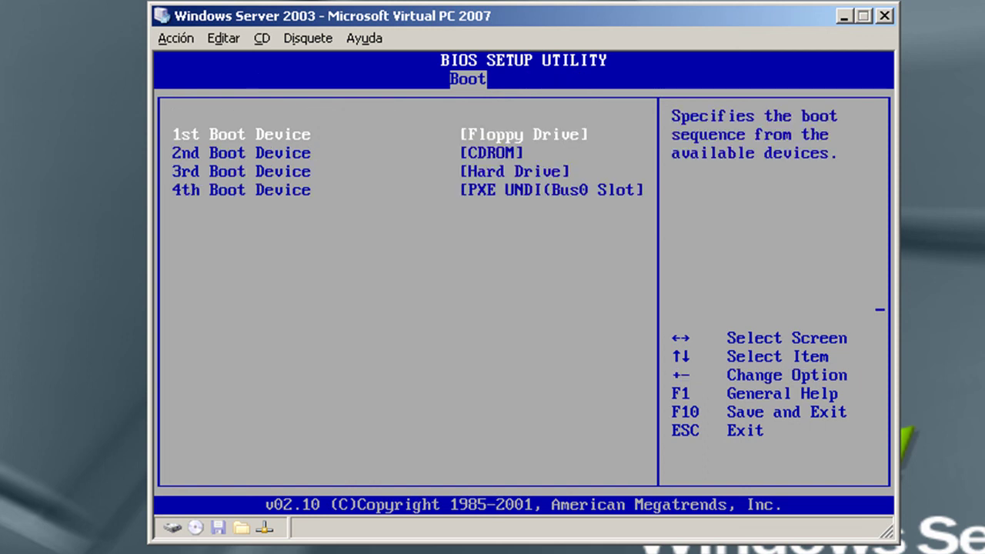
pyautogui.press('Return')
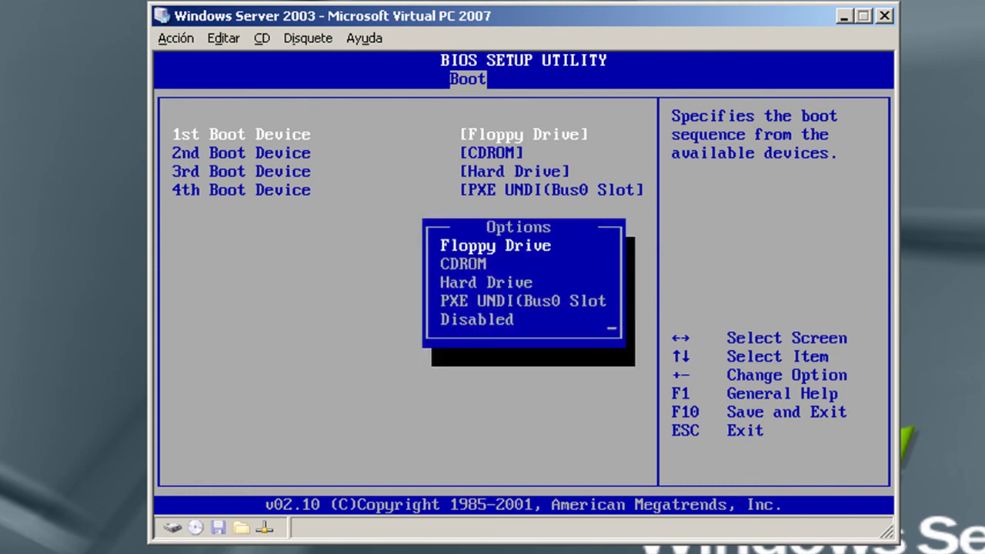
pyautogui.press('Down')
pyautogui.press('Return')
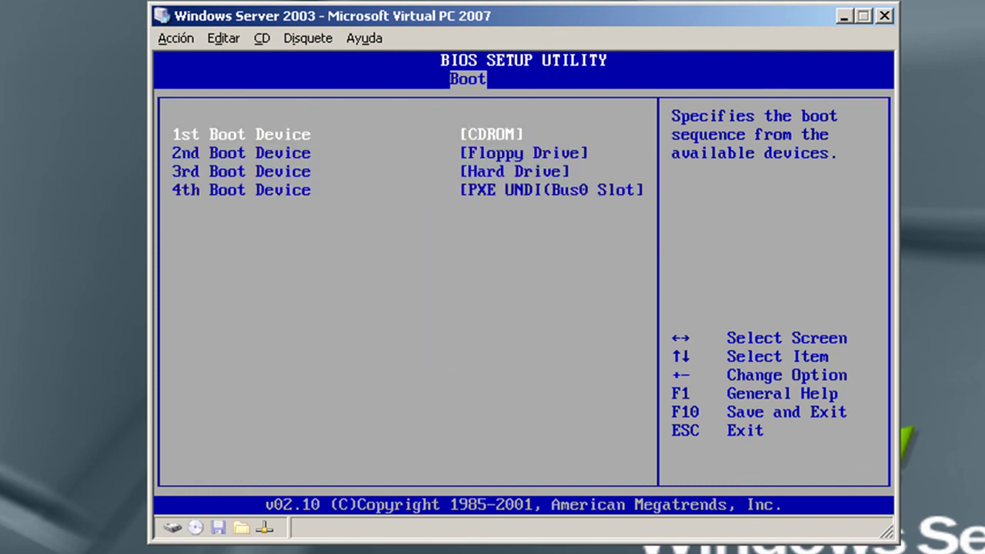
# Step: Set the 2nd Boot Device to Hard Drive and return to the main boot settings
pyautogui.press('Down')
pyautogui.press('Return')
pyautogui.press('Down')
pyautogui.press('Down')
pyautogui.press('Return')
pyautogui.press('Down')
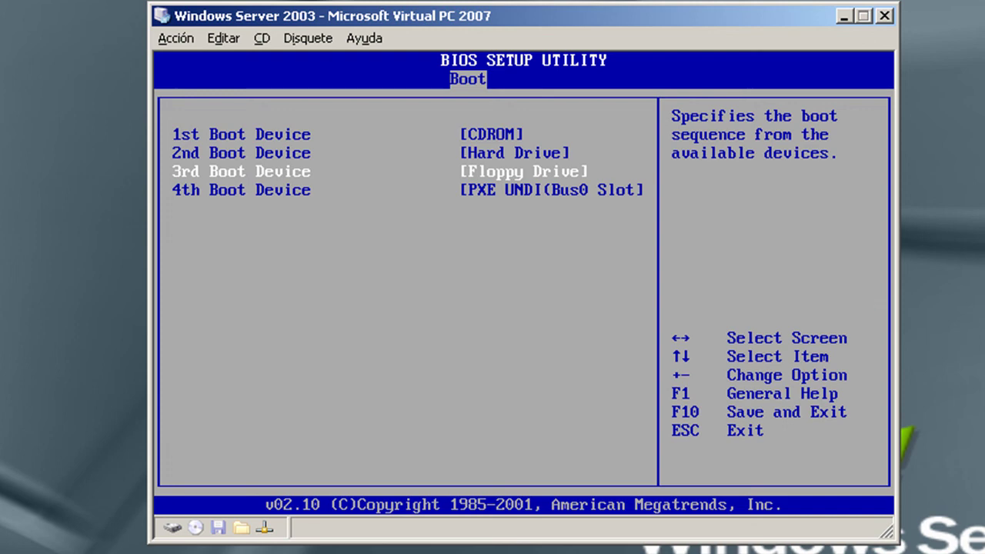
pyautogui.press('Down')
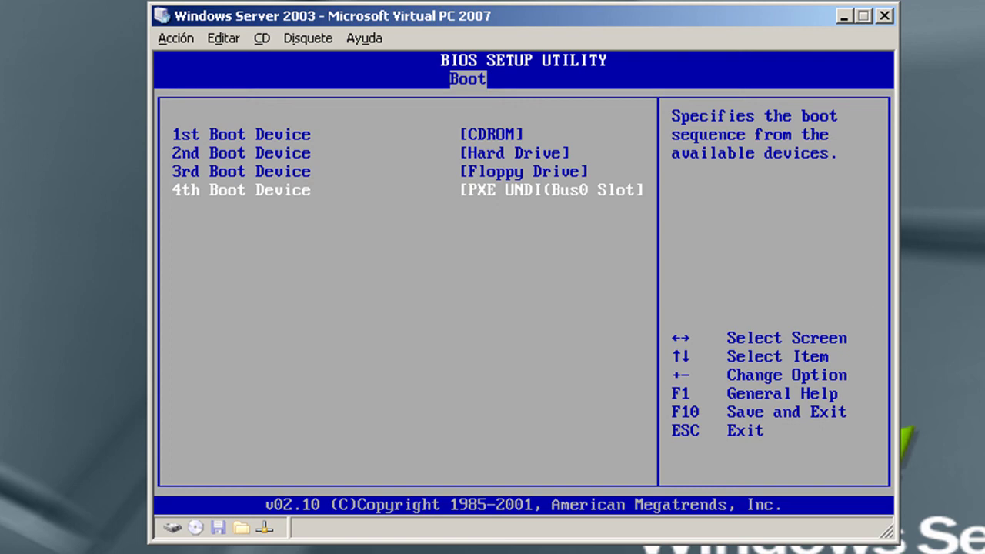
pyautogui.press('Escape')
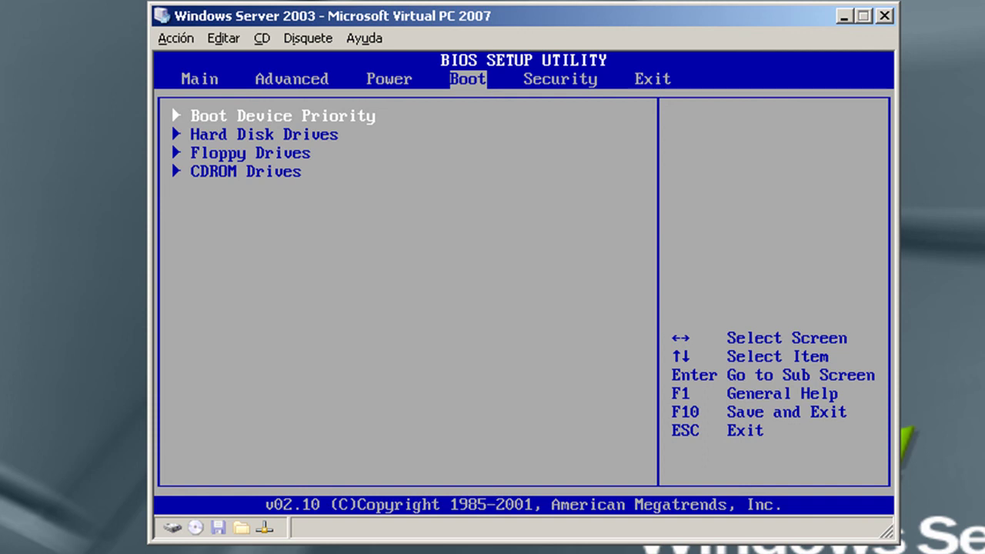
# Step: Review the BIOS security options for changing and clearing the supervisor and user passwords
pyautogui.press('Right')
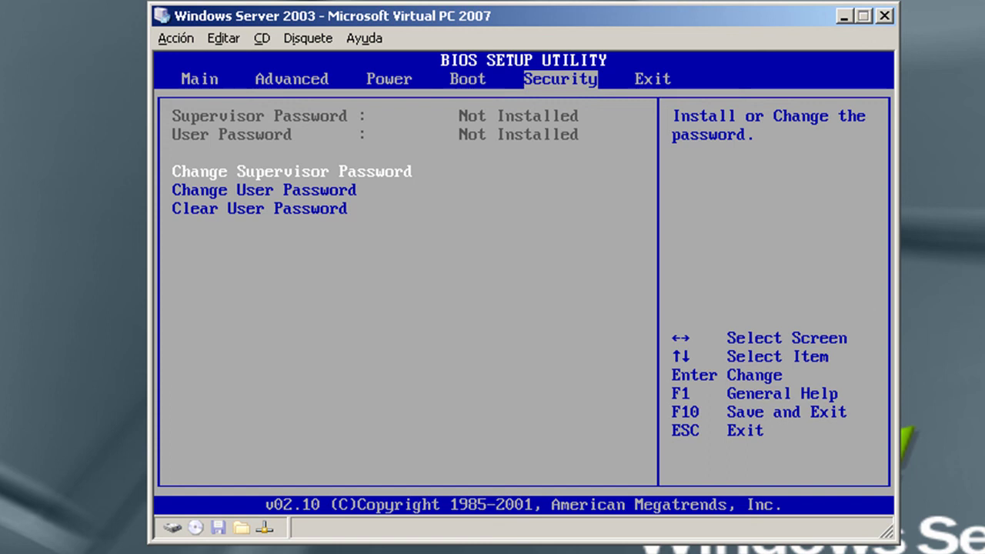
pyautogui.press('Down')
pyautogui.press('Down')
pyautogui.press('Up')
pyautogui.press('Up')
# Step: Exit the BIOS setup and save the configuration changes
pyautogui.press('Right')
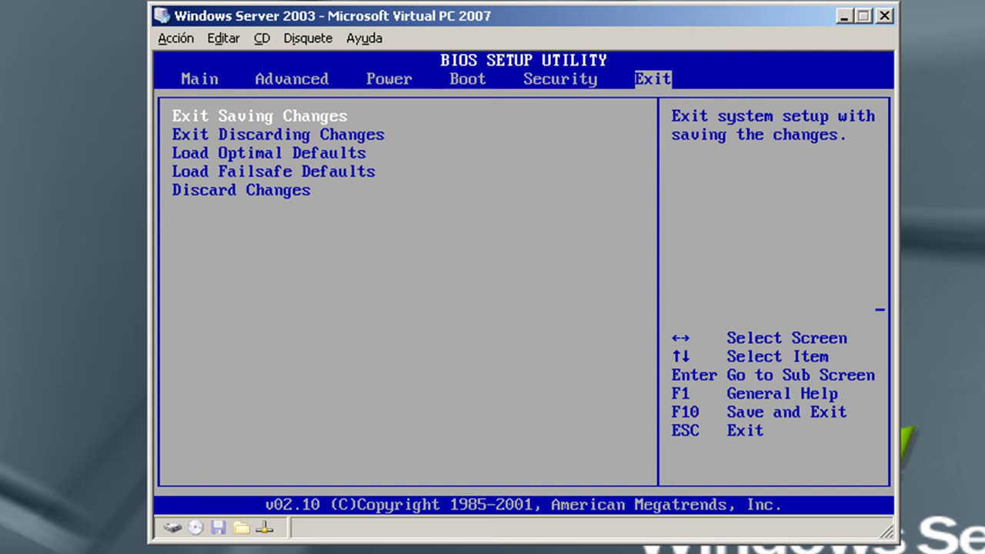
pyautogui.press('Return')
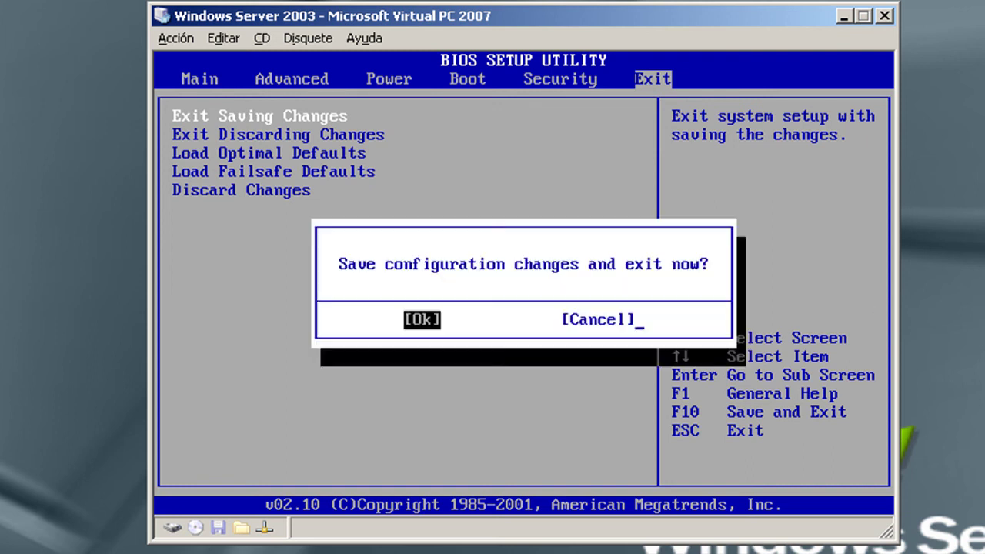
pyautogui.press('Return')
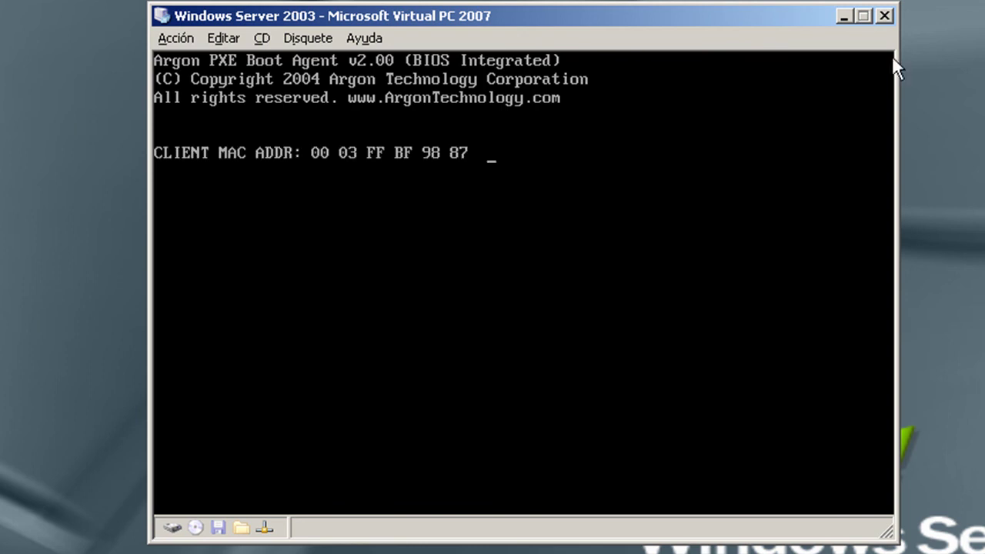
# Step: Capture the image Windows 2000 Pro SP4 (Pt-Br).iso from ISO de instalação do Windows on Expansion Drive (B:) as the virtual CD
pyautogui.click(262, 38)
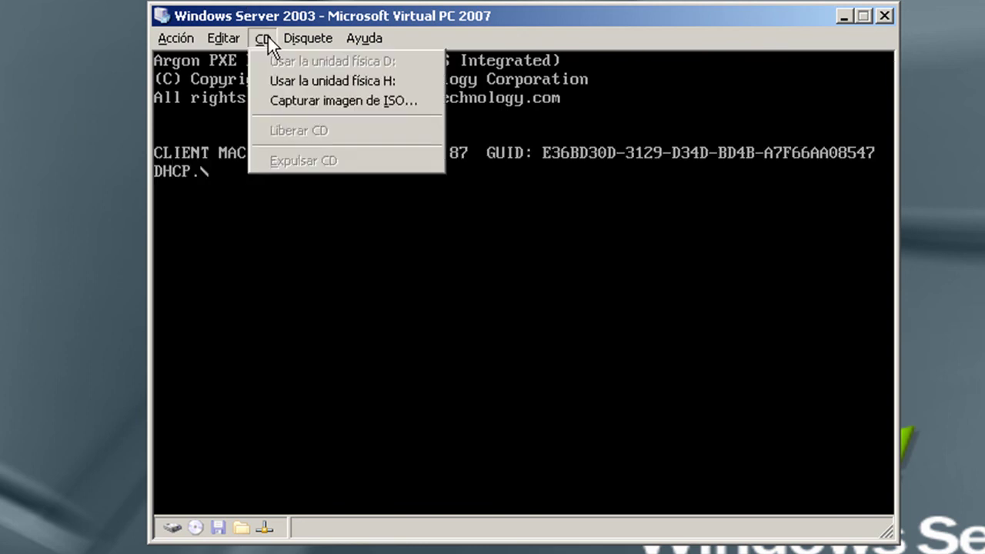
pyautogui.click(302, 101)
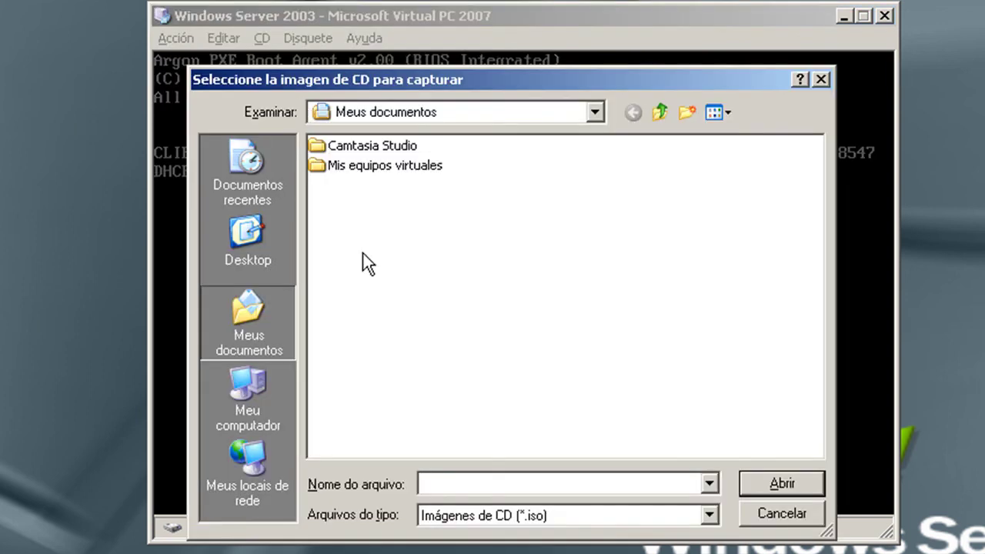
pyautogui.click(251, 404)
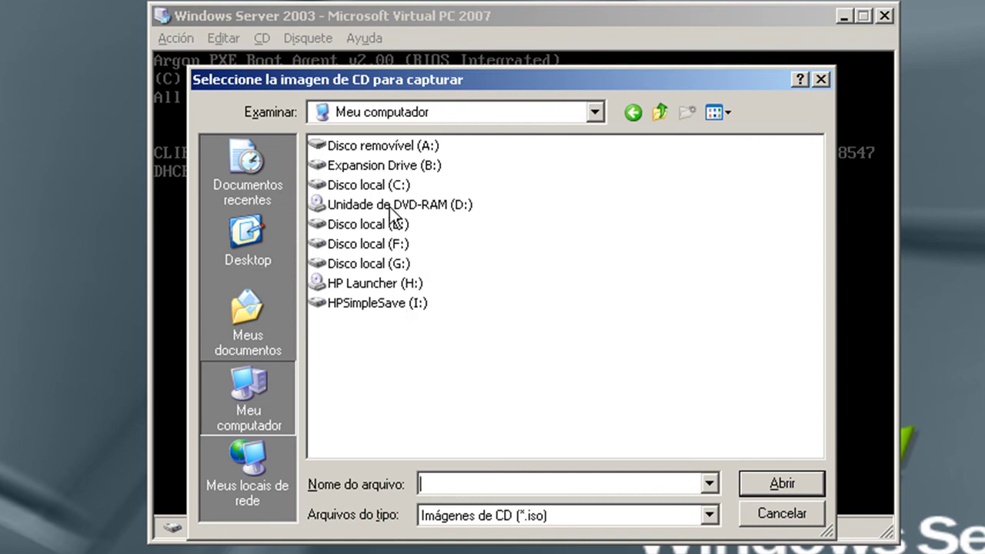
pyautogui.doubleClick(393, 167)
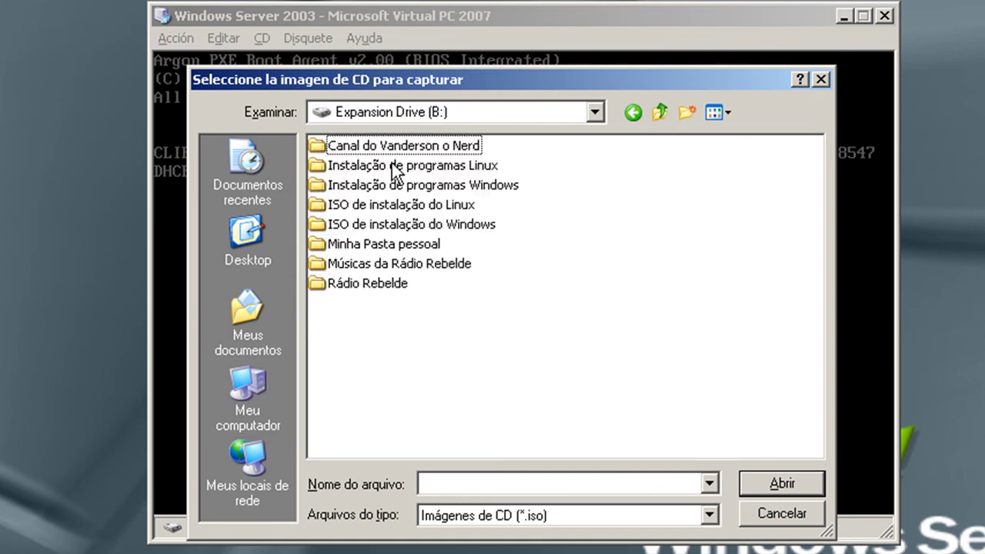
pyautogui.doubleClick(397, 186)
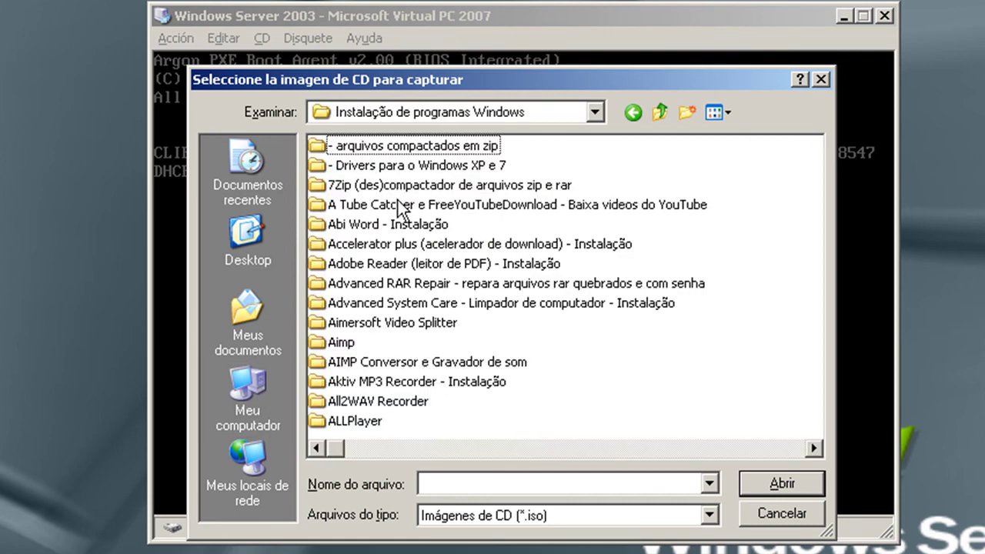
pyautogui.click(635, 112)
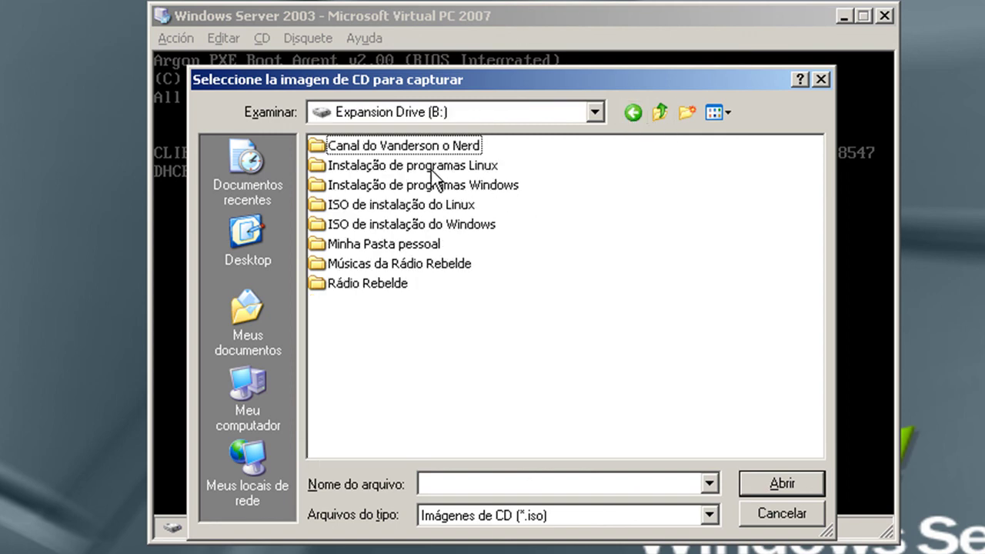
pyautogui.doubleClick(443, 222)
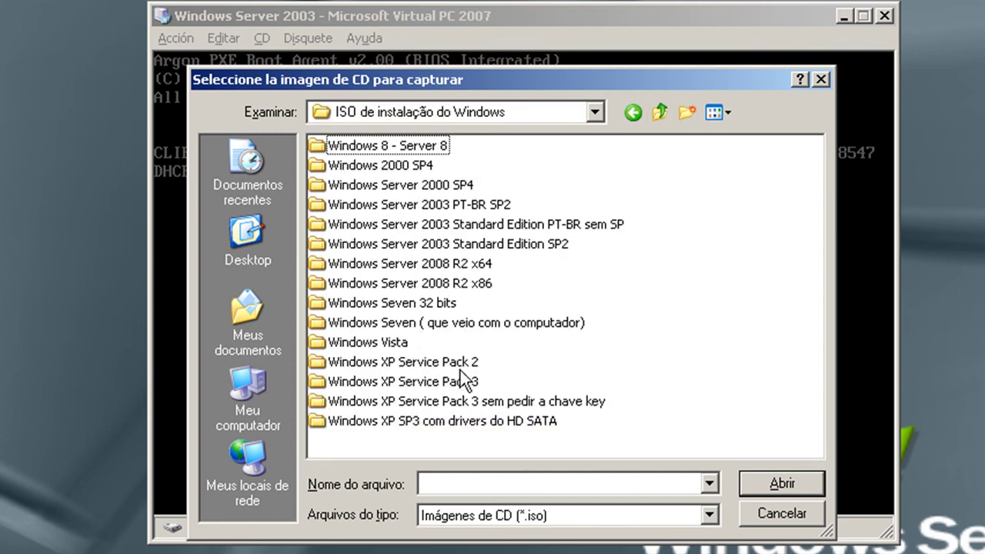
pyautogui.doubleClick(410, 164)
pyautogui.click(397, 150)
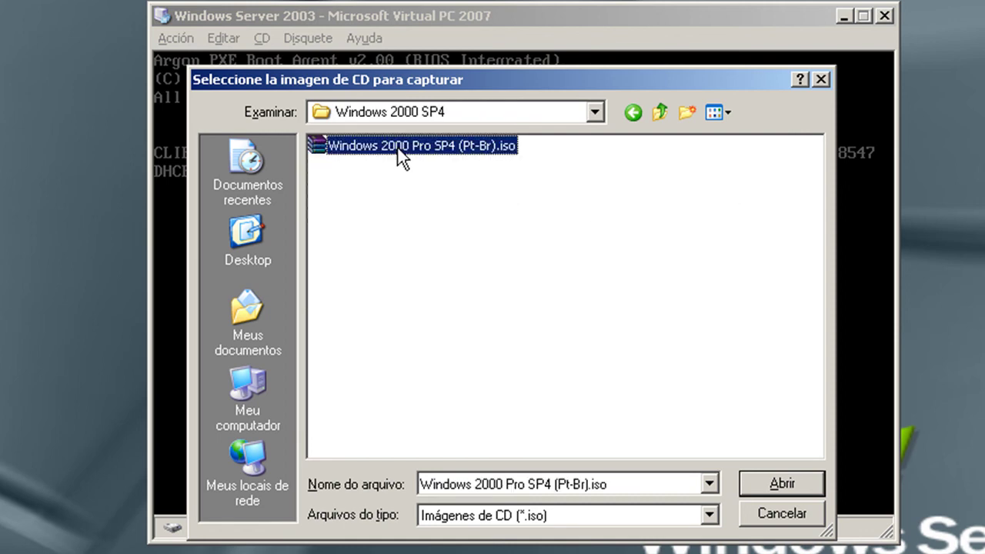
pyautogui.click(781, 483)
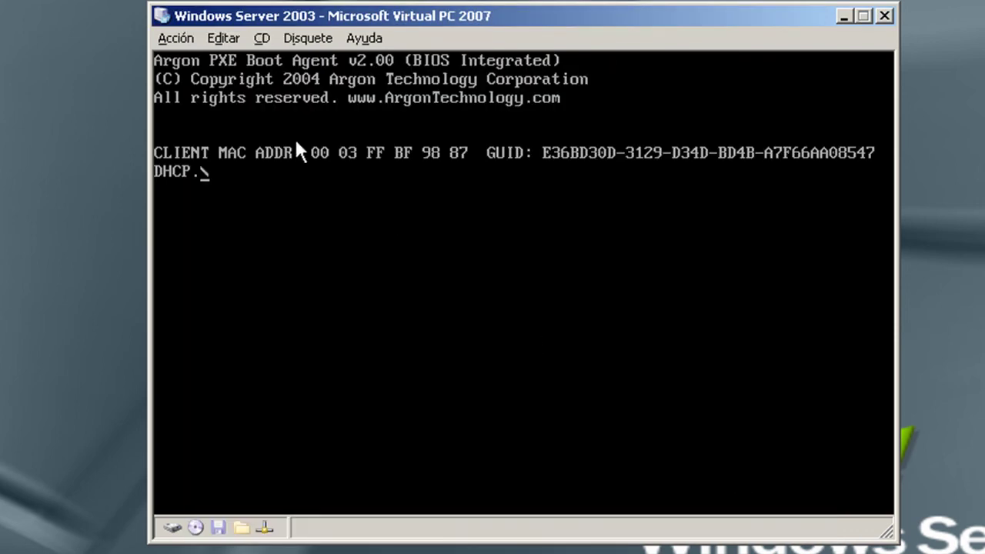
# Step: Reset the Windows Server 2003 virtual machine and confirm the restart
pyautogui.click(176, 38)
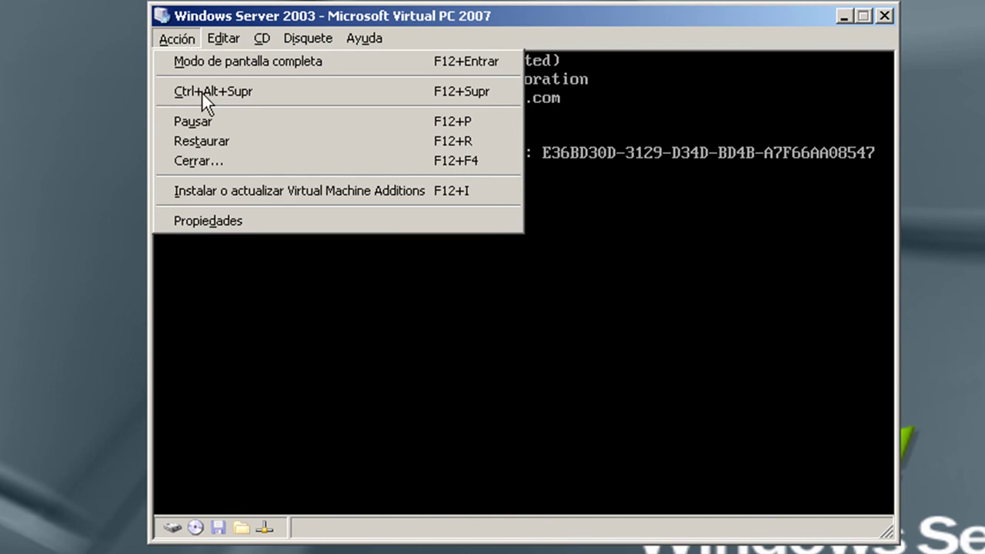
pyautogui.click(245, 141)
pyautogui.click(592, 333)
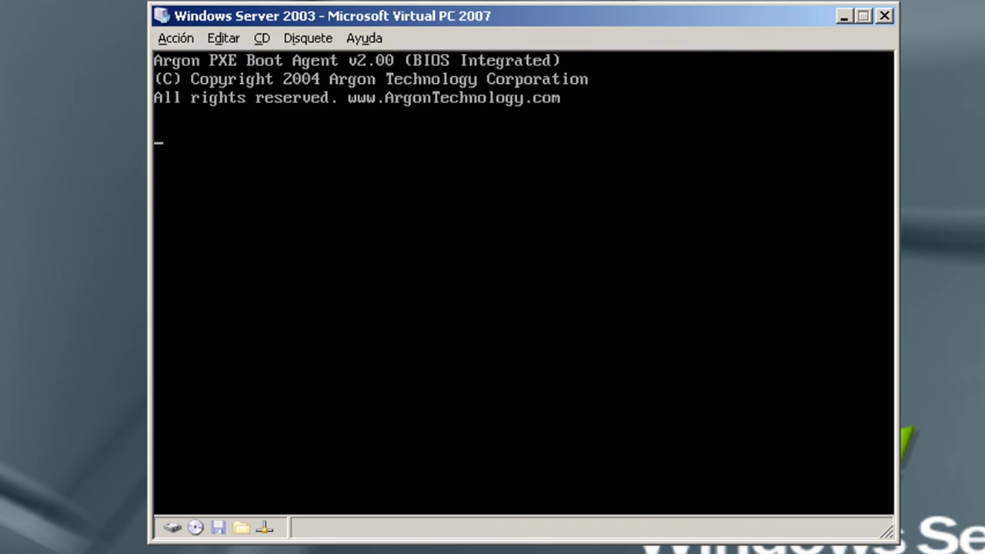
# Step: Replace the captured CD image with Windows XP Professional Service Pack 3.iso from the Windows XP Service Pack 3 folder
pyautogui.click(259, 38)
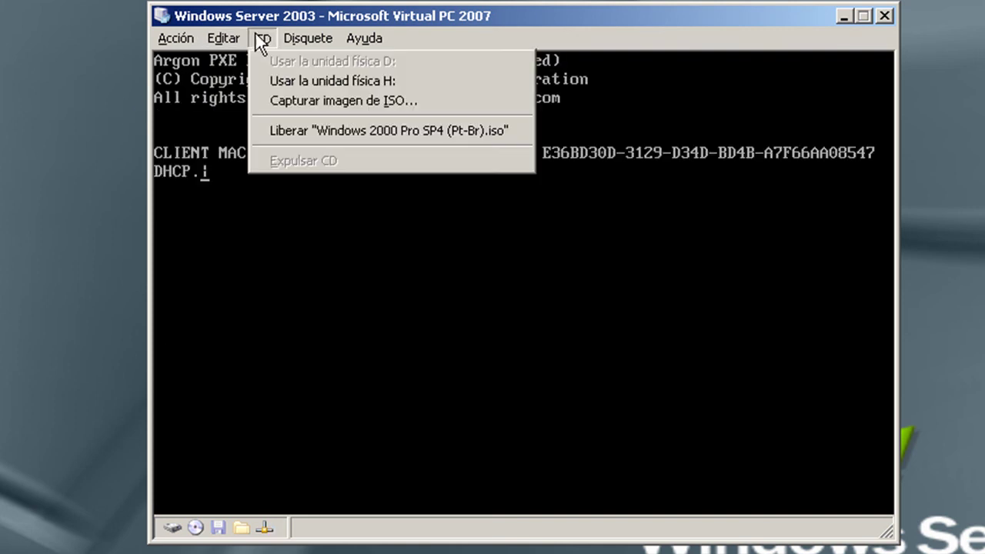
pyautogui.click(289, 101)
pyautogui.click(660, 113)
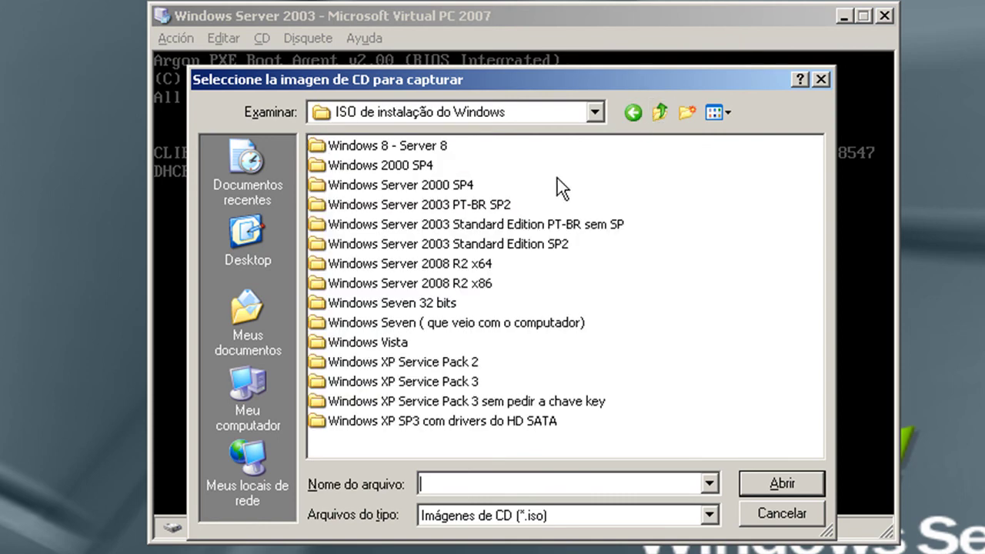
pyautogui.doubleClick(414, 382)
pyautogui.click(428, 149)
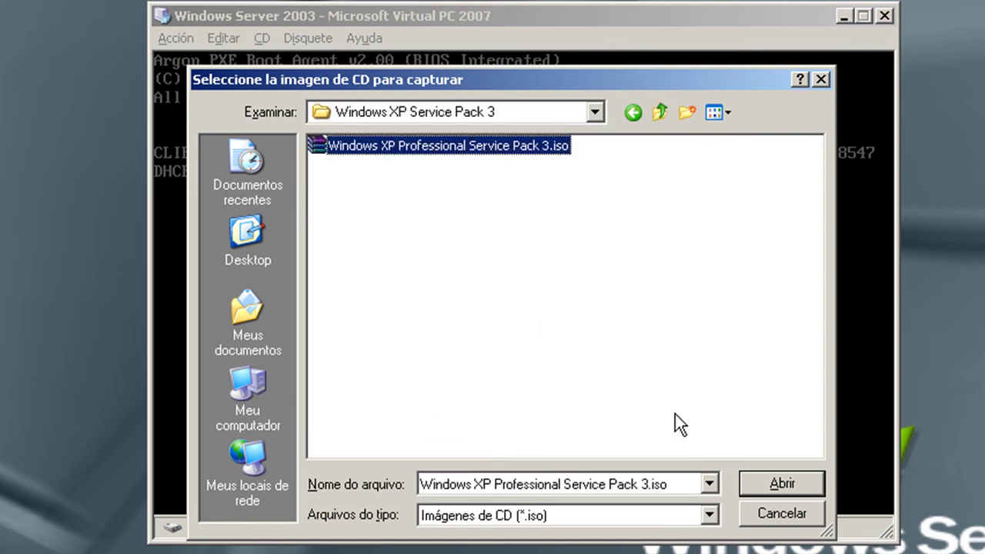
pyautogui.click(782, 483)
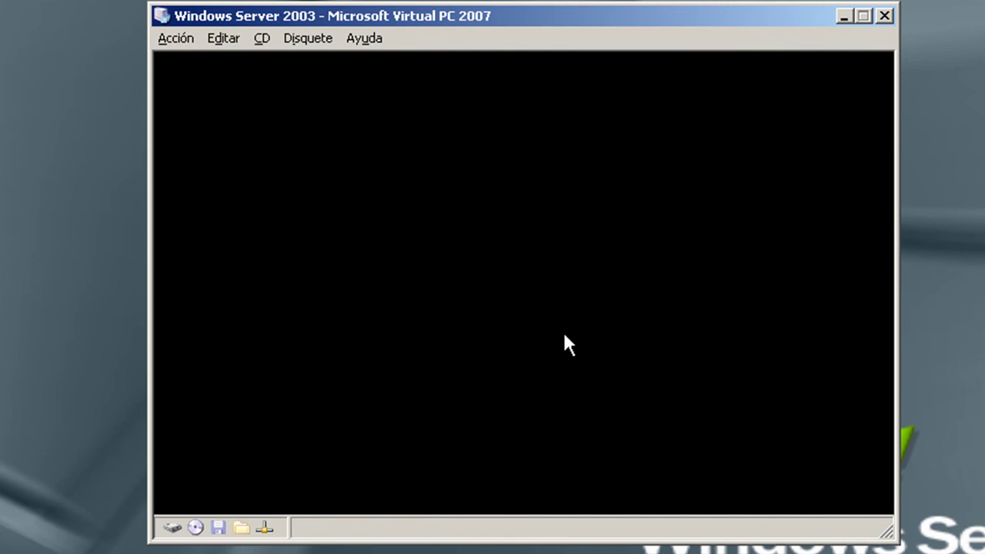
# Step: Enter the BIOS setup during startup and set the 1st Boot Device to CDROM
pyautogui.press('Delete')
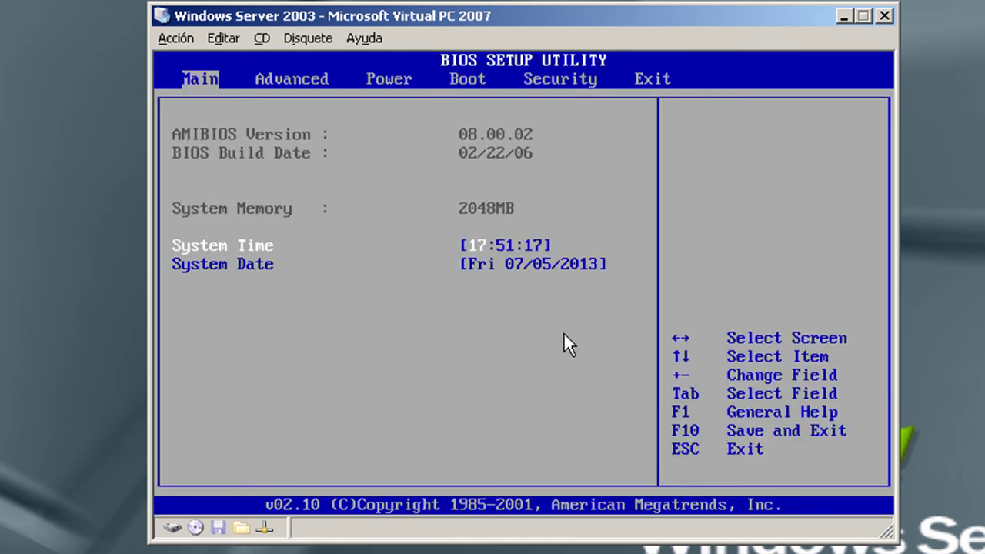
pyautogui.press('Right')
pyautogui.press('Right')
pyautogui.press('Left')
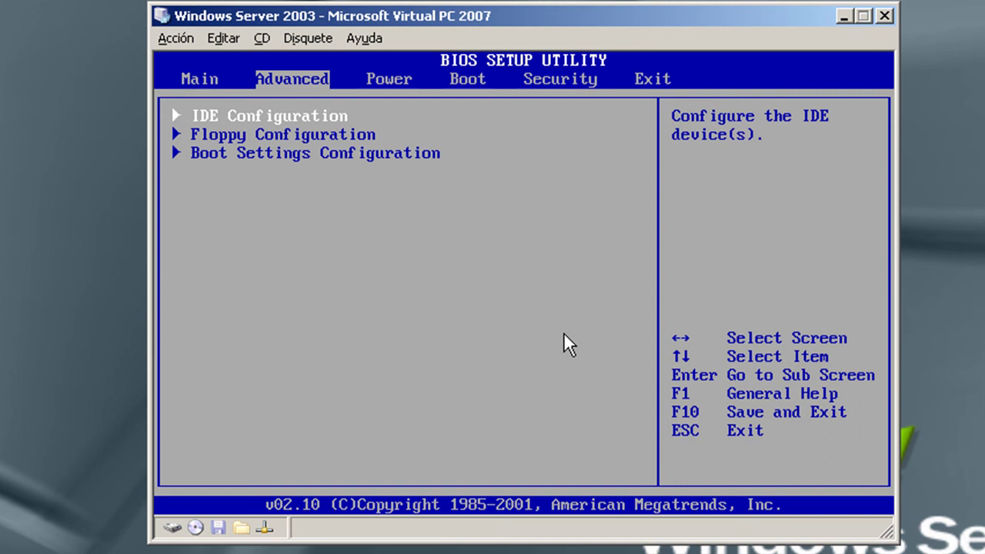
pyautogui.press('Right')
pyautogui.press('Right')
pyautogui.press('Return')
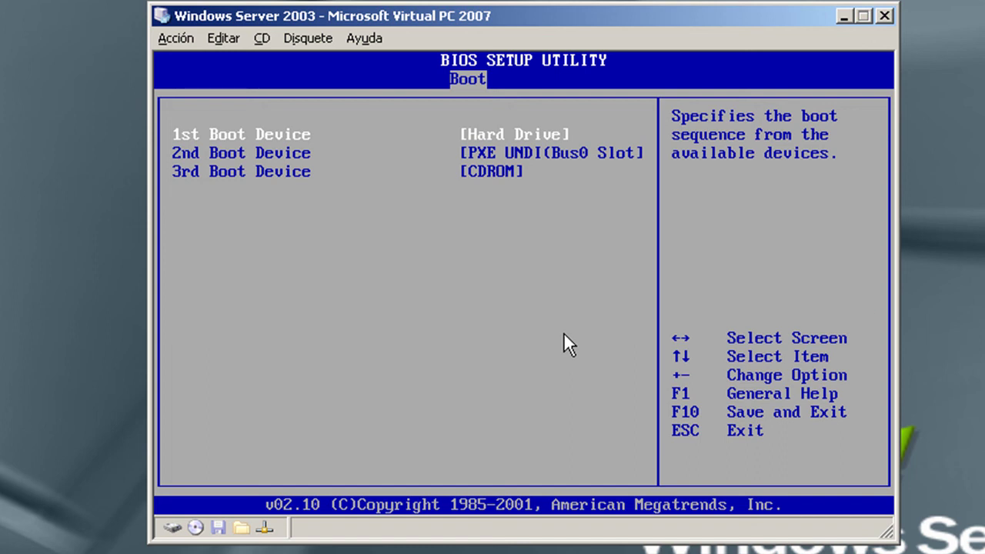
pyautogui.press('Return')
pyautogui.press('Up')
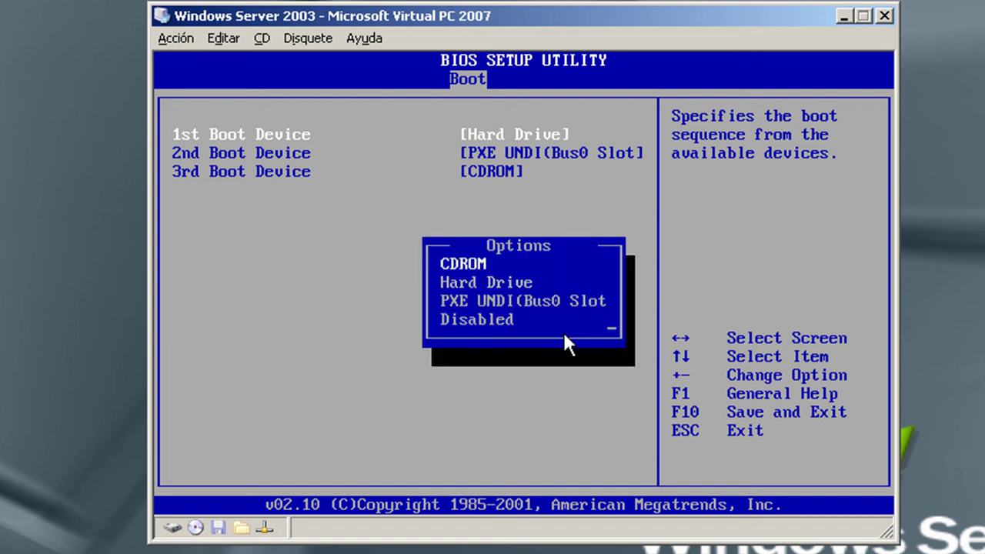
pyautogui.press('Return')
# Step: Set the 2nd Boot Device to Hard Drive, then save the configuration changes and exit the BIOS
pyautogui.press('Down')
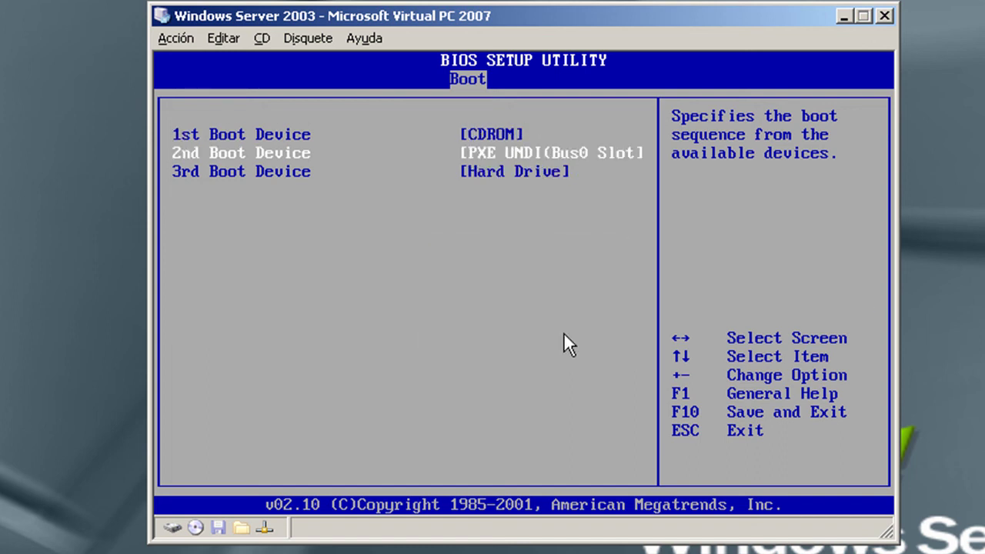
pyautogui.press('Return')
pyautogui.press('Up')
pyautogui.press('Up')
pyautogui.press('Down')
pyautogui.press('Return')
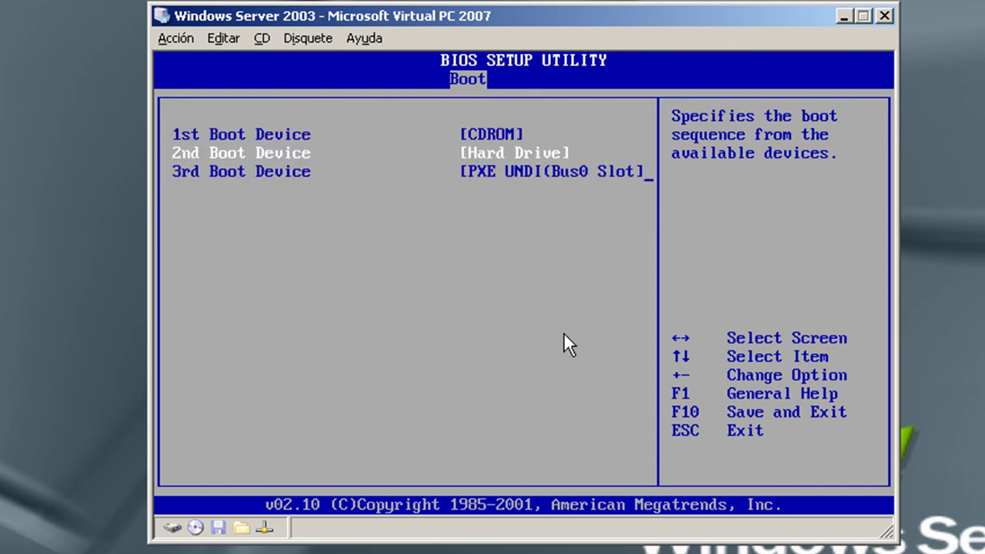
pyautogui.press('F10')
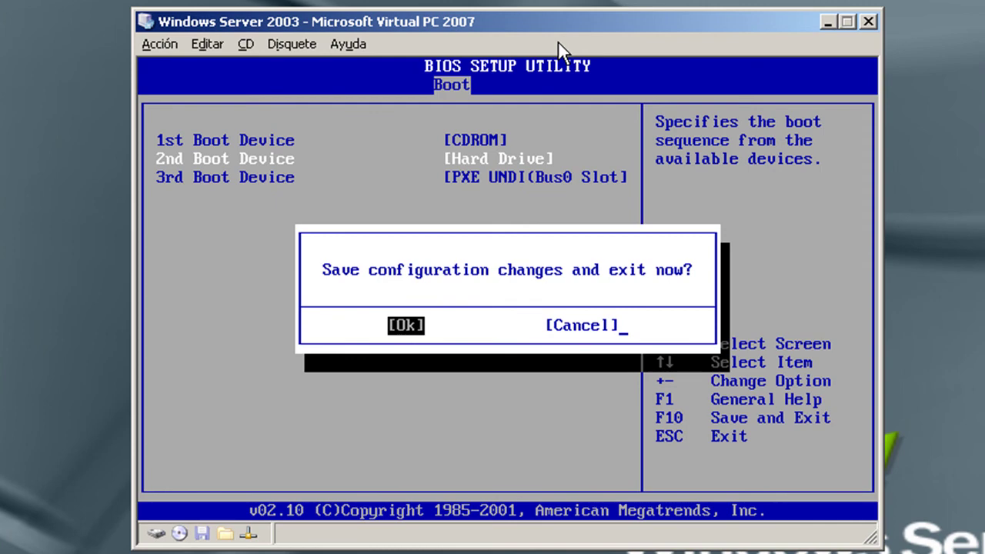
pyautogui.press('Return')
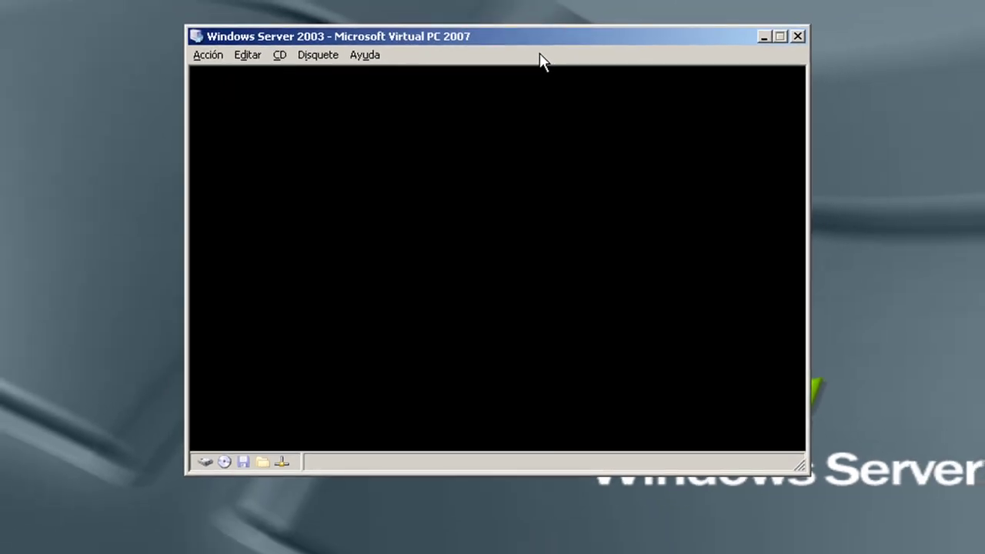